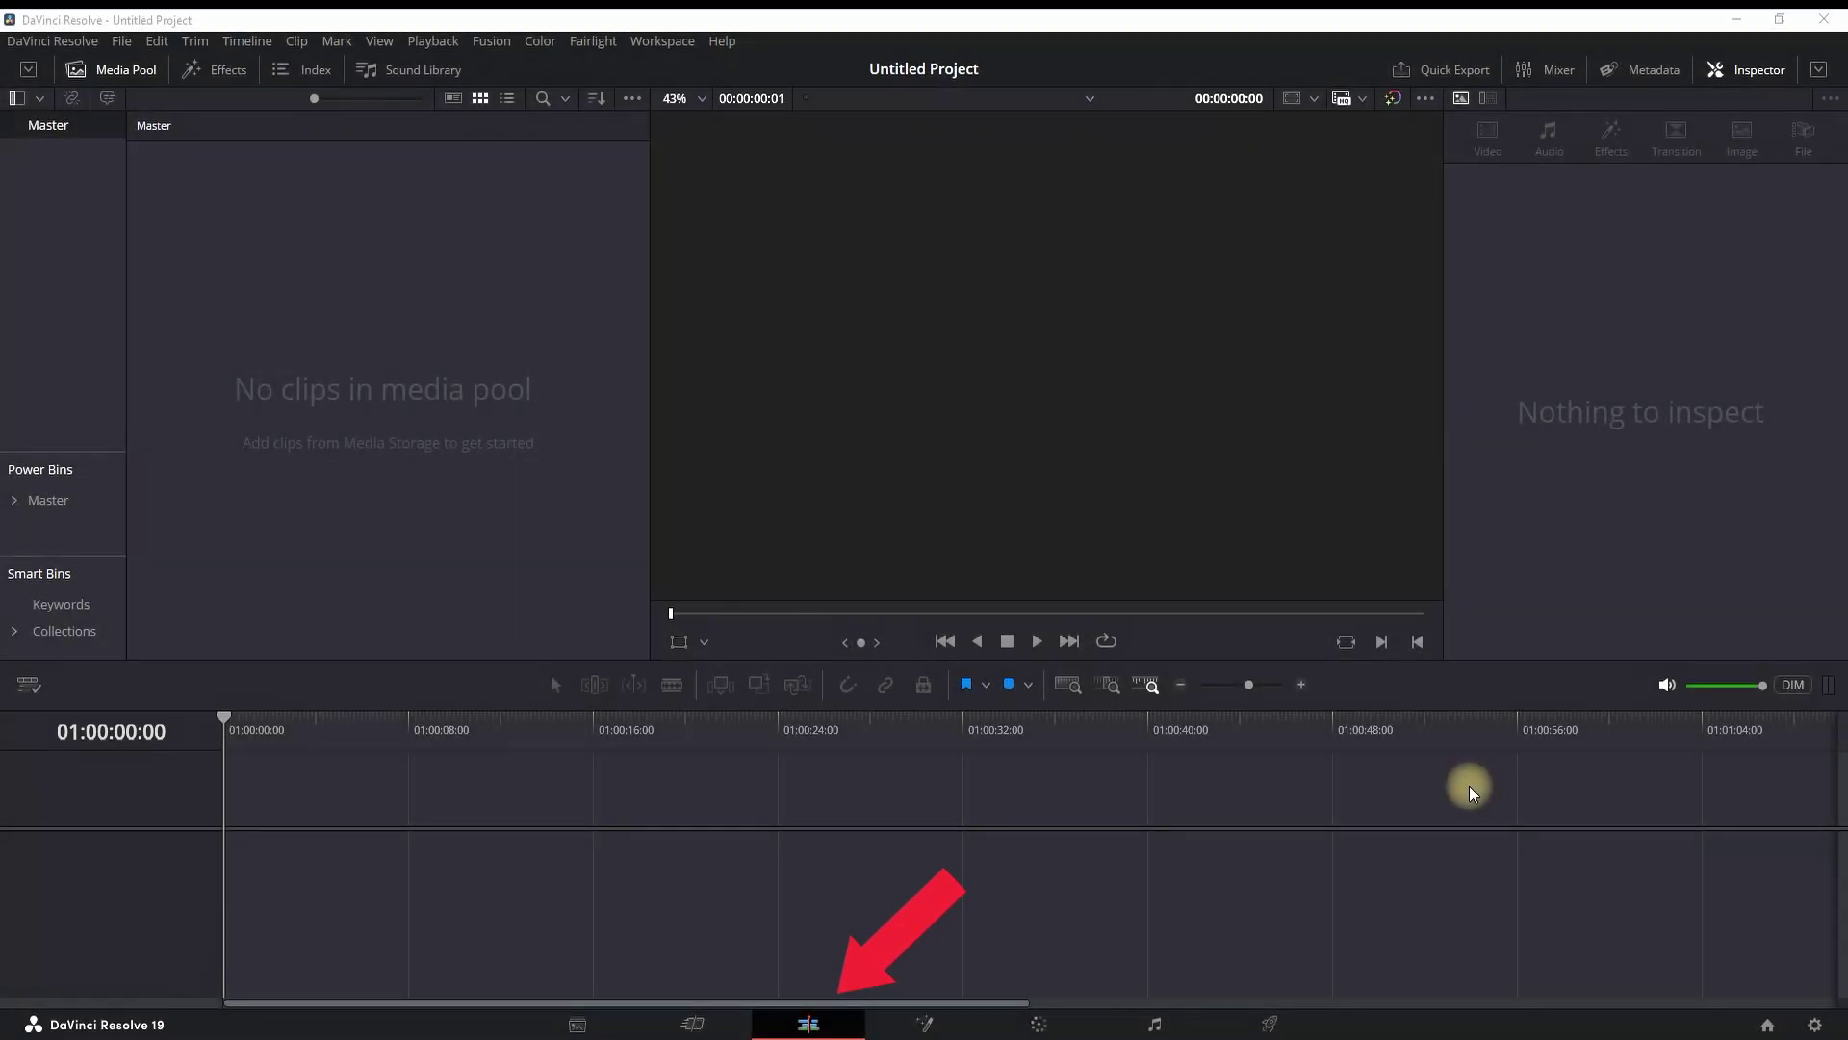
- Go to the Fusion page, hide the Spline panel and show a single full-width viewer
left_click(938, 1027)
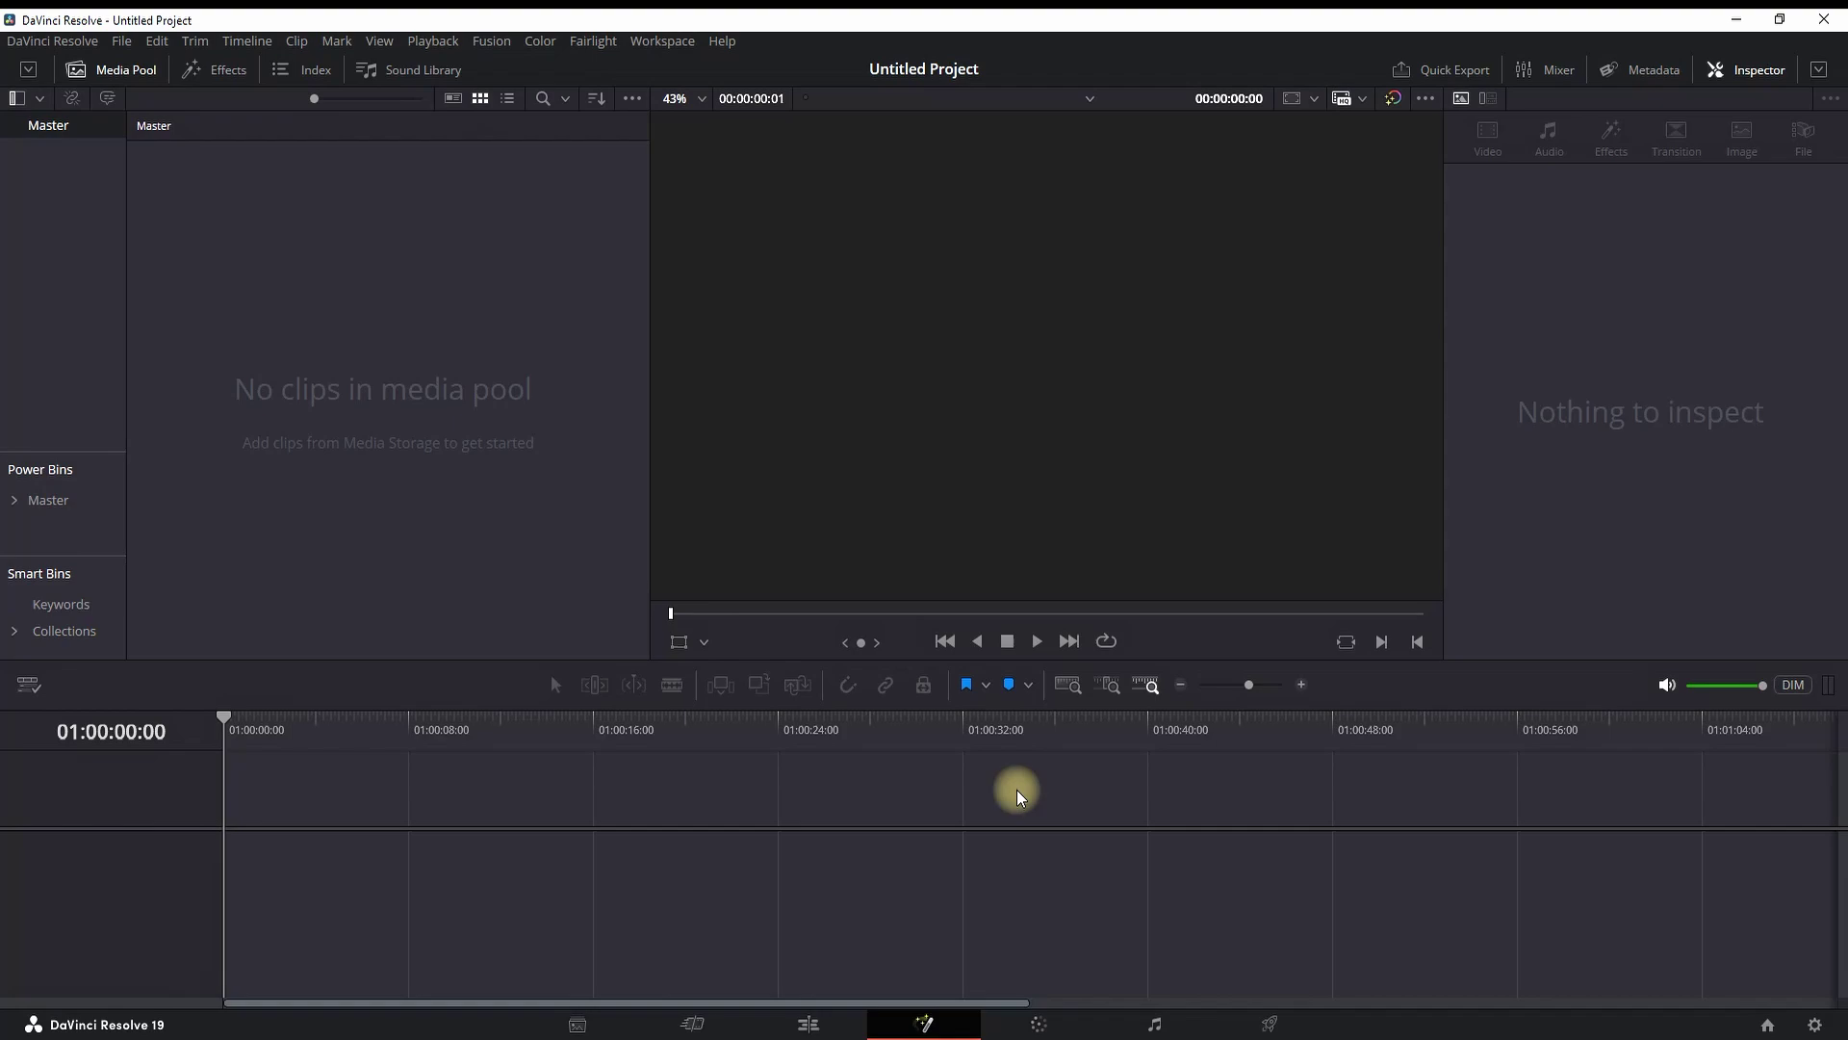
left_click(1424, 70)
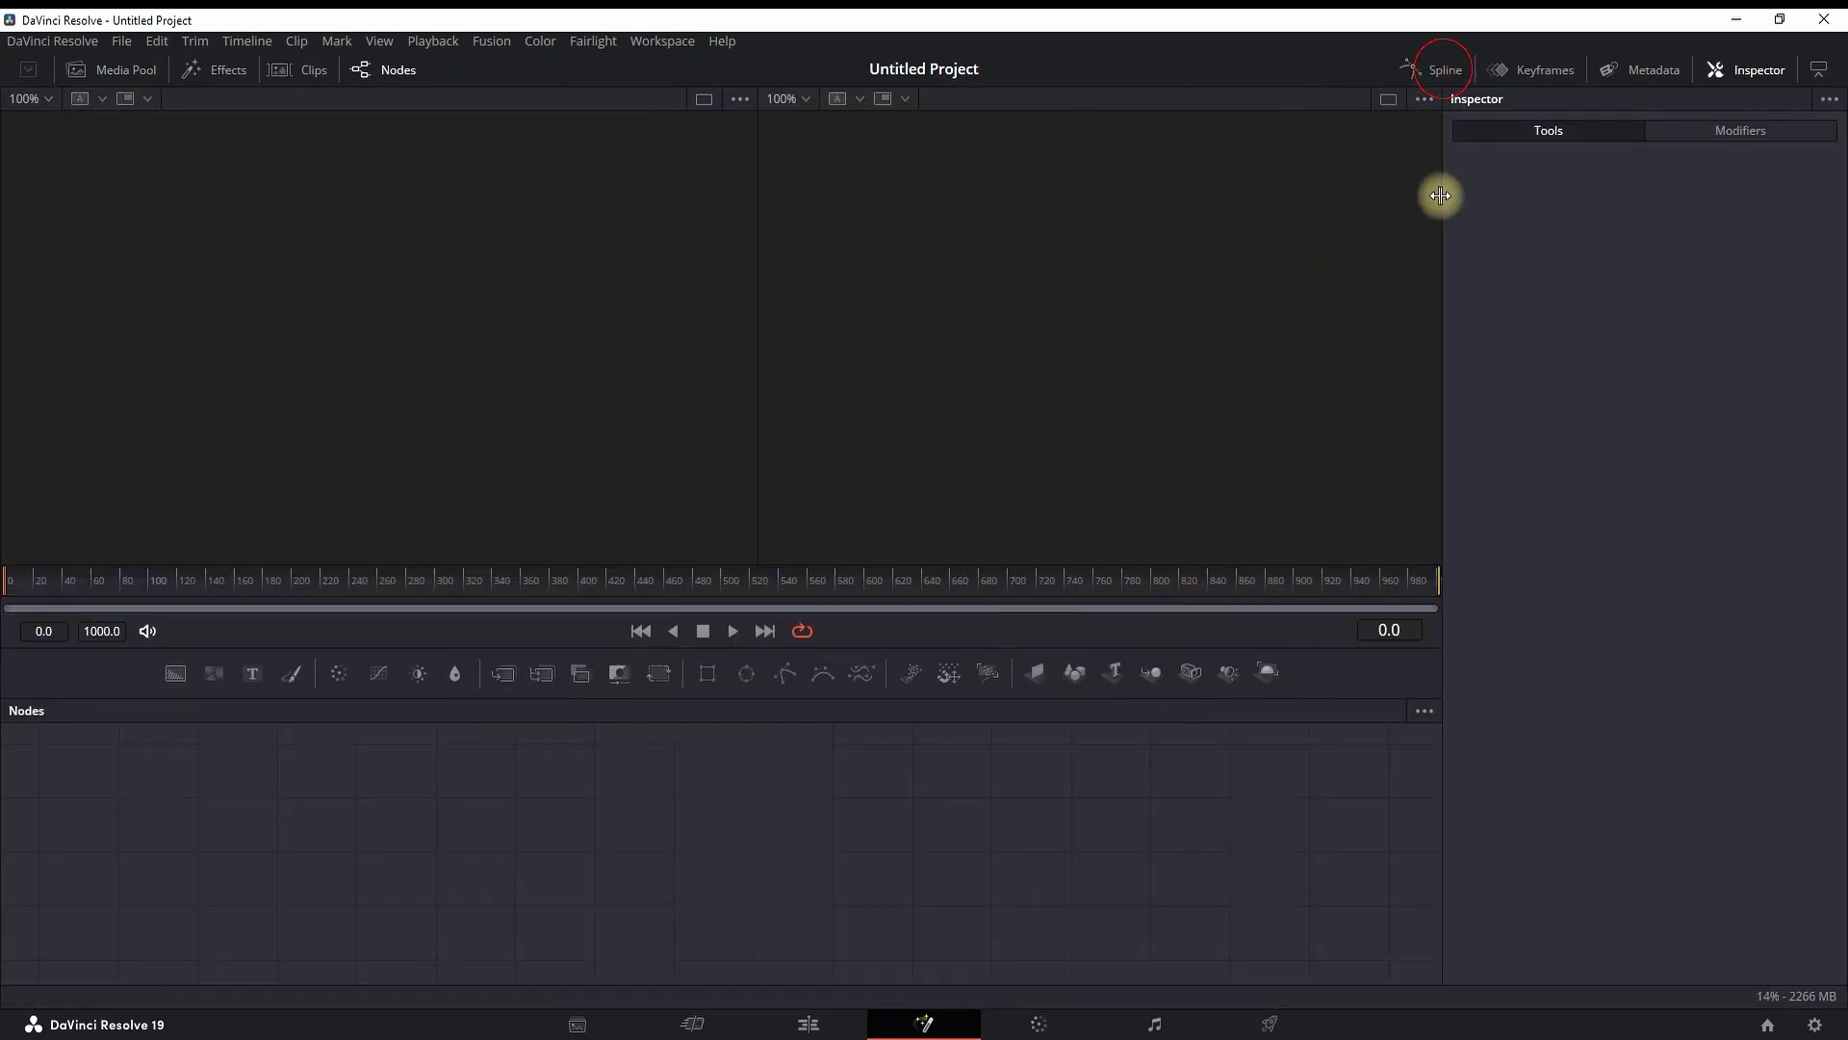
left_click(1387, 101)
- Add a Text+ node wired into MediaOut1, centre both nodes, and select Text1's Text box
left_click(253, 674)
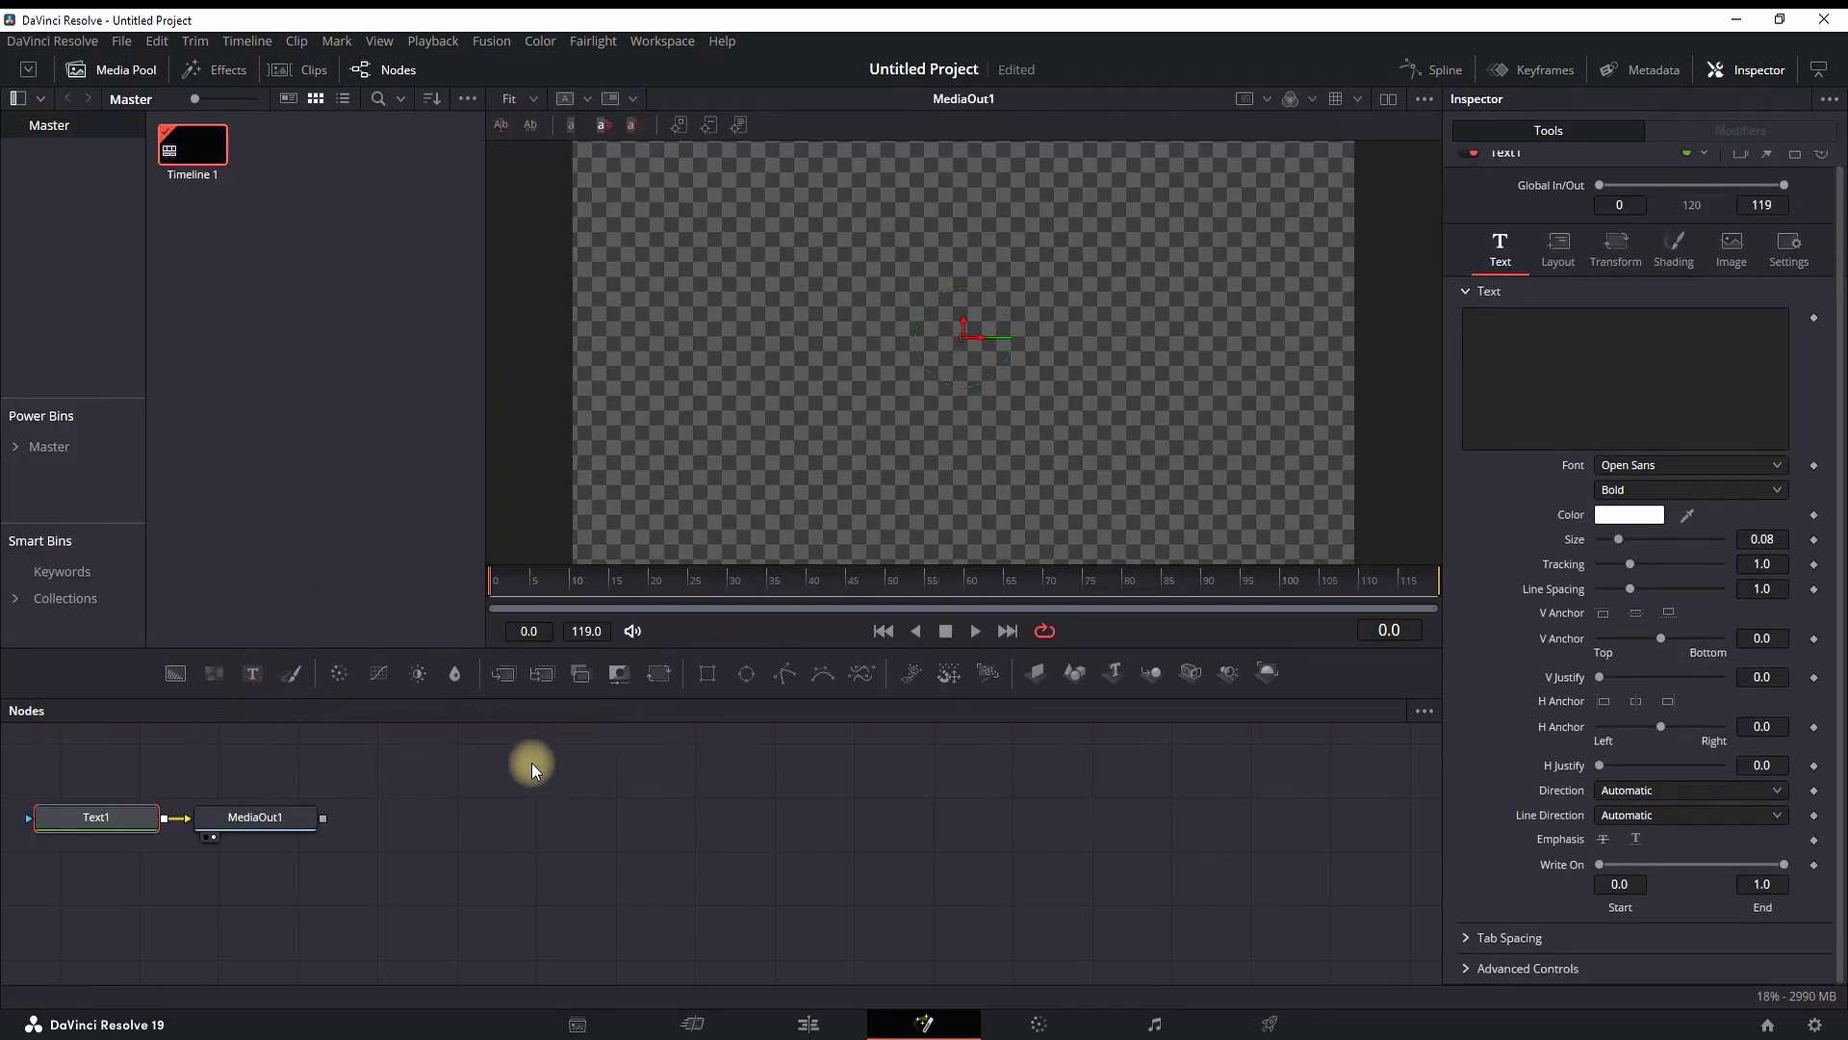
mouse_move(494, 863)
left_mouse_down()
mouse_move(37, 789)
mouse_move(660, 844)
mouse_move(767, 825)
left_mouse_up()
left_click(760, 828)
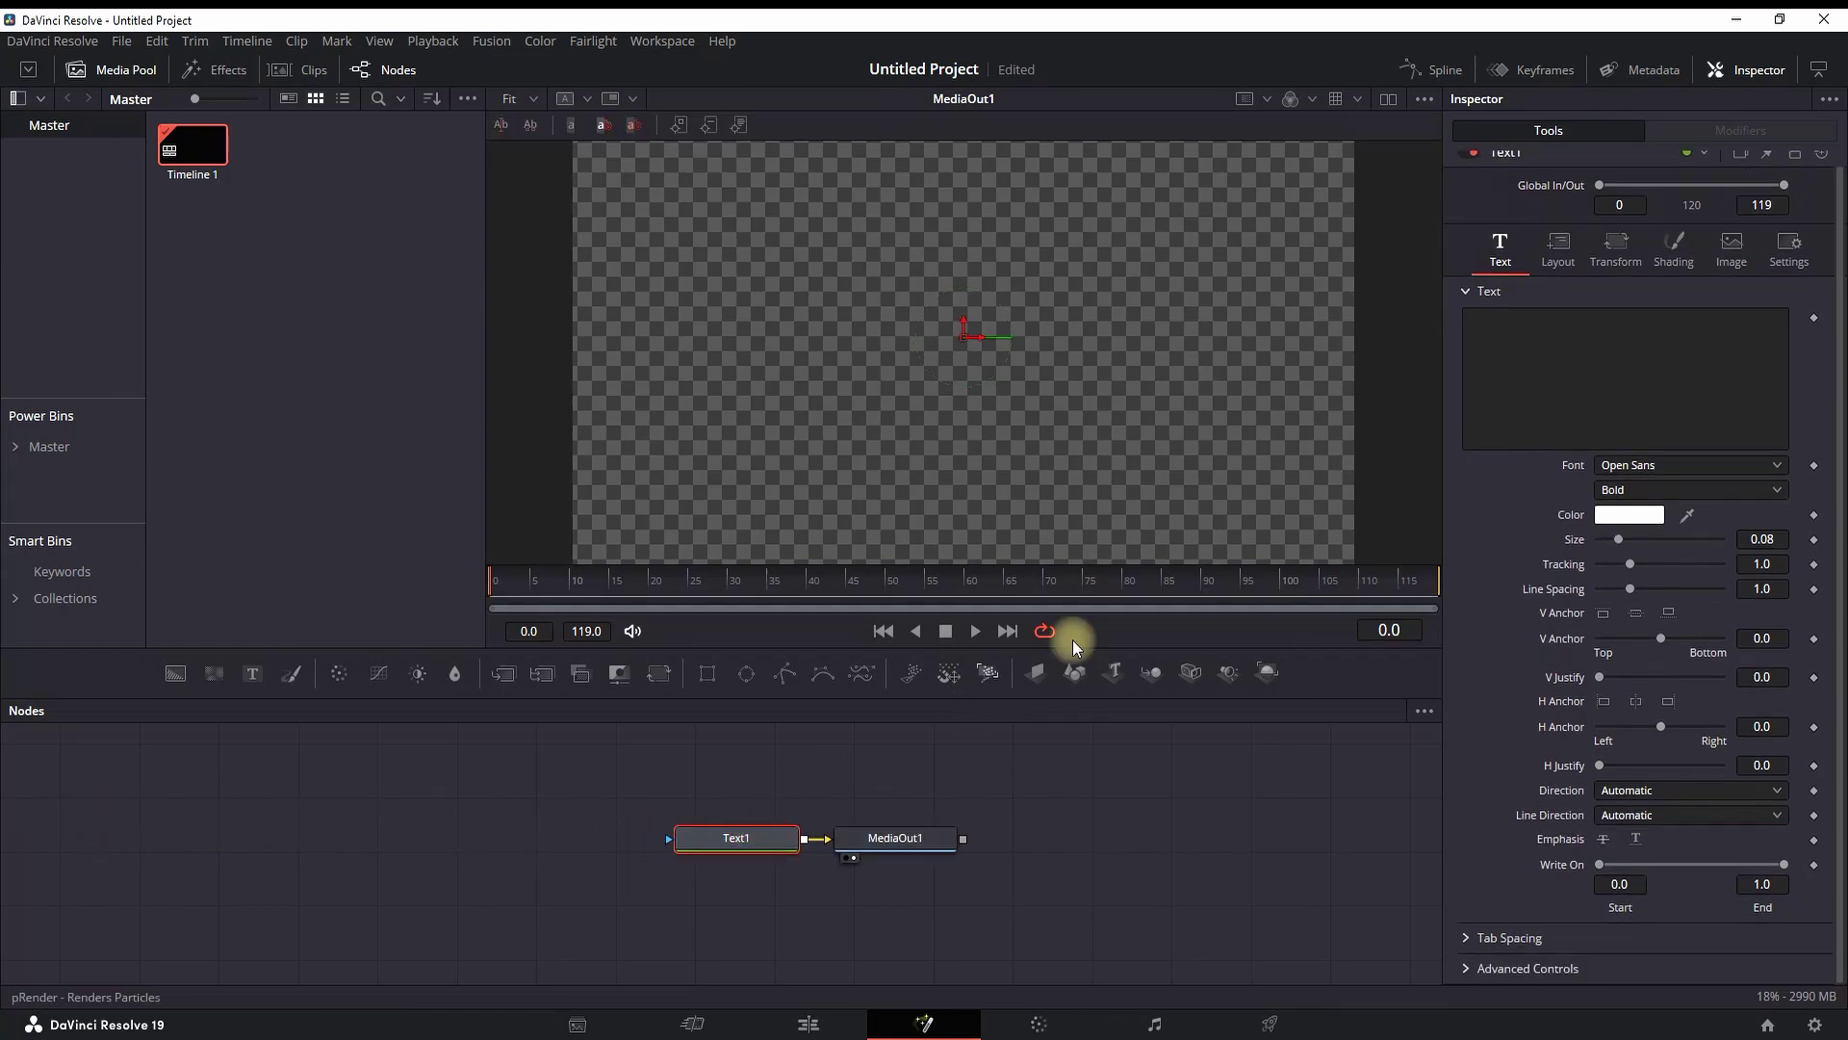
left_click(1520, 345)
- Enter HELLO! in Montserrat Black and enlarge it to about 0.29 size
type("HELLO!")
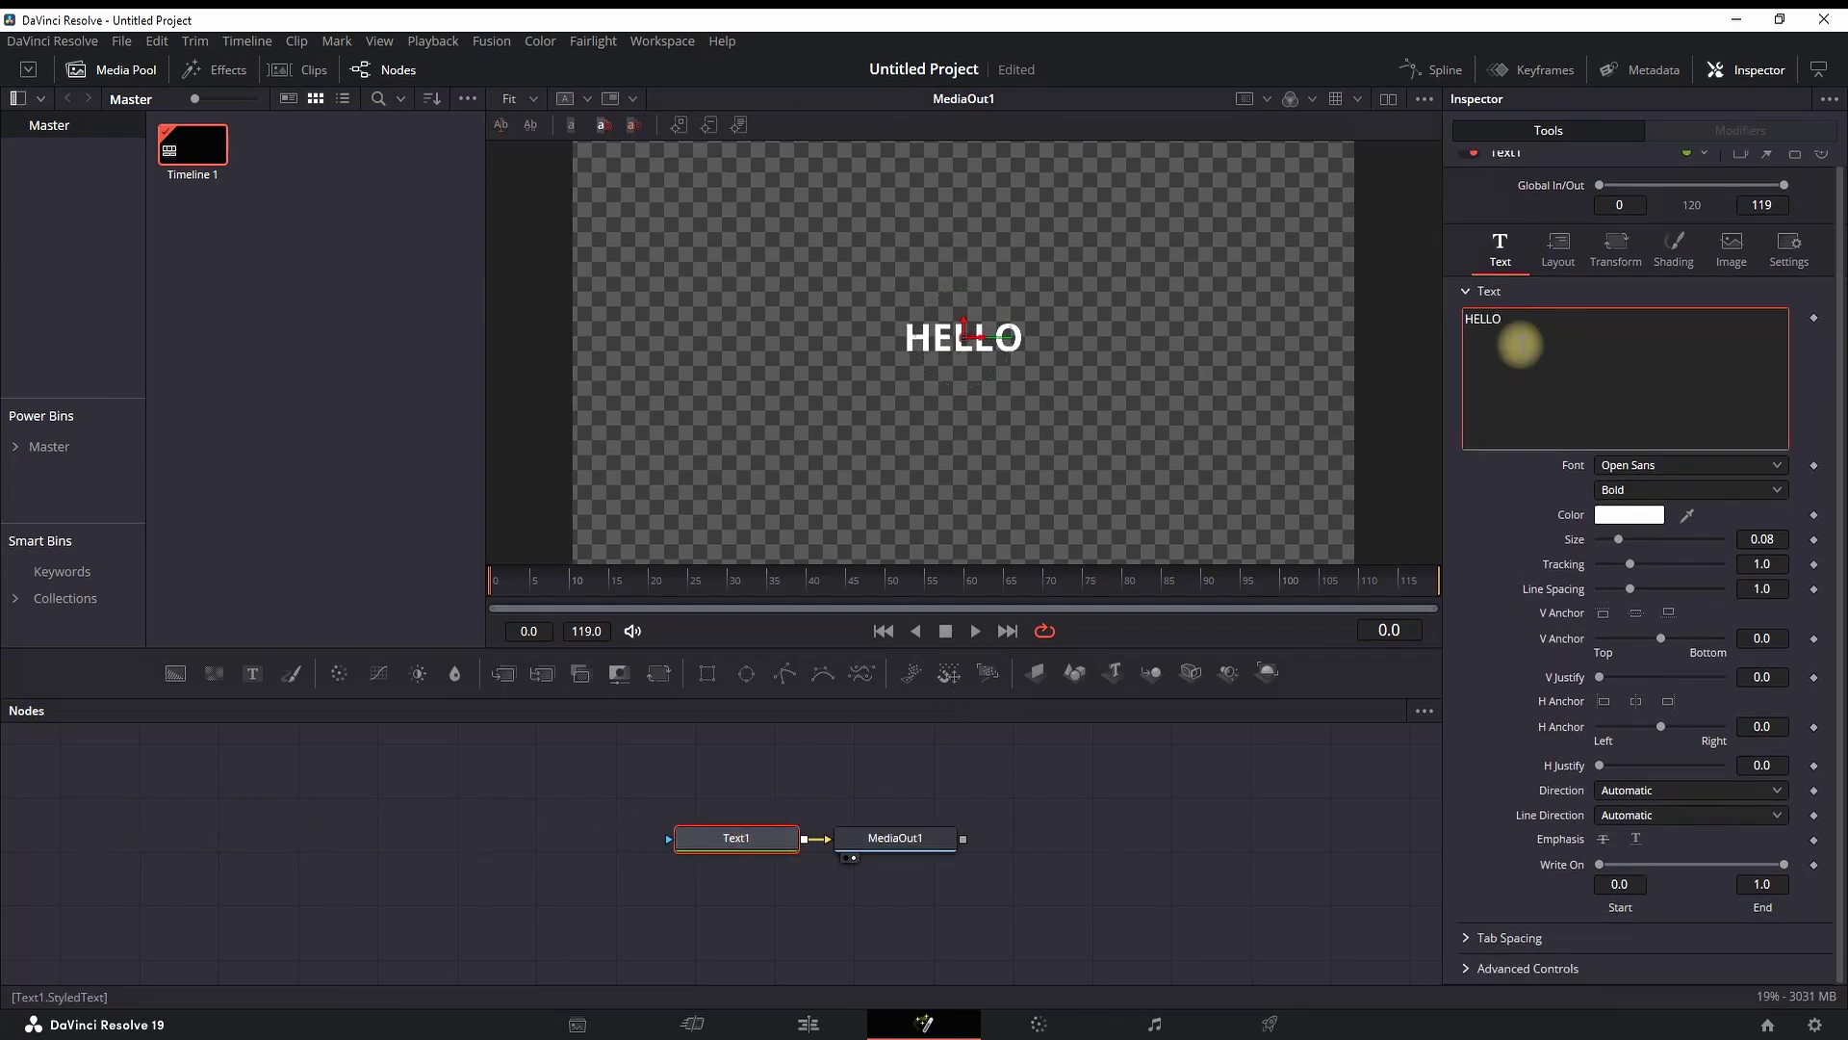
left_click(1688, 465)
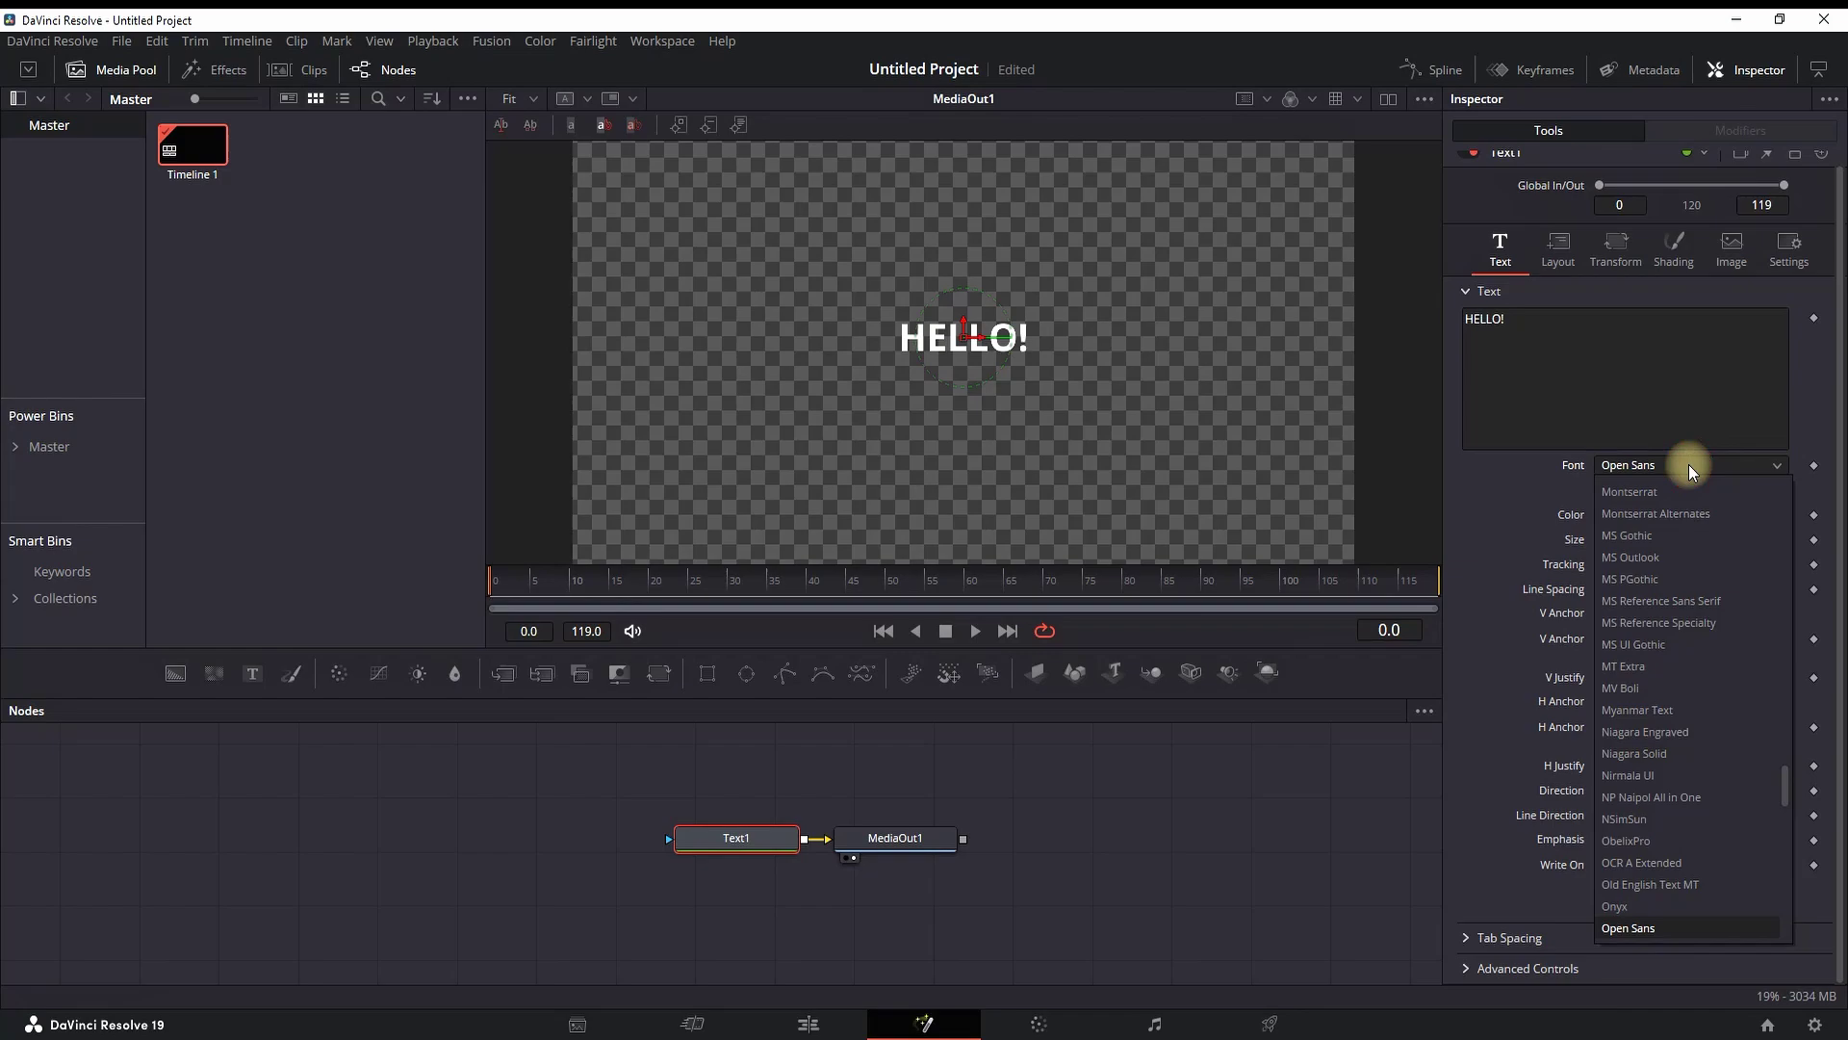
scroll(1681, 674, "down", 1)
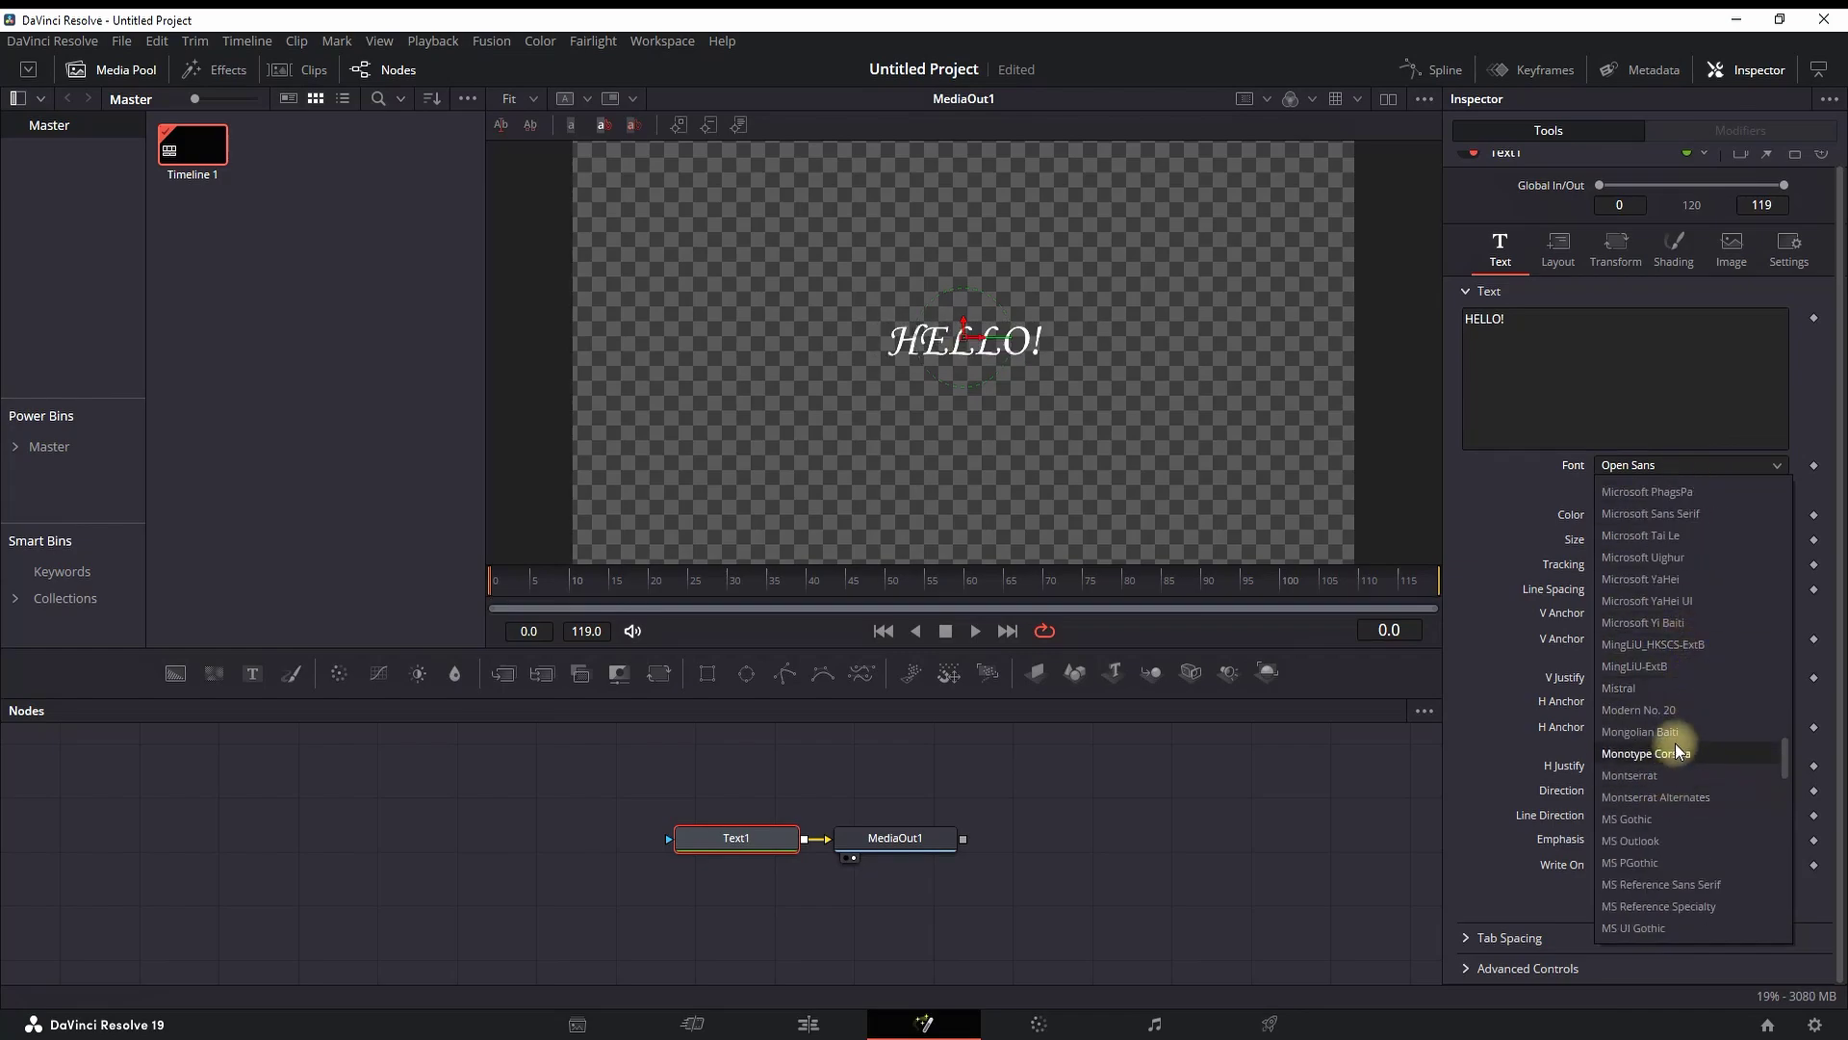
left_click(1665, 775)
left_click(1636, 489)
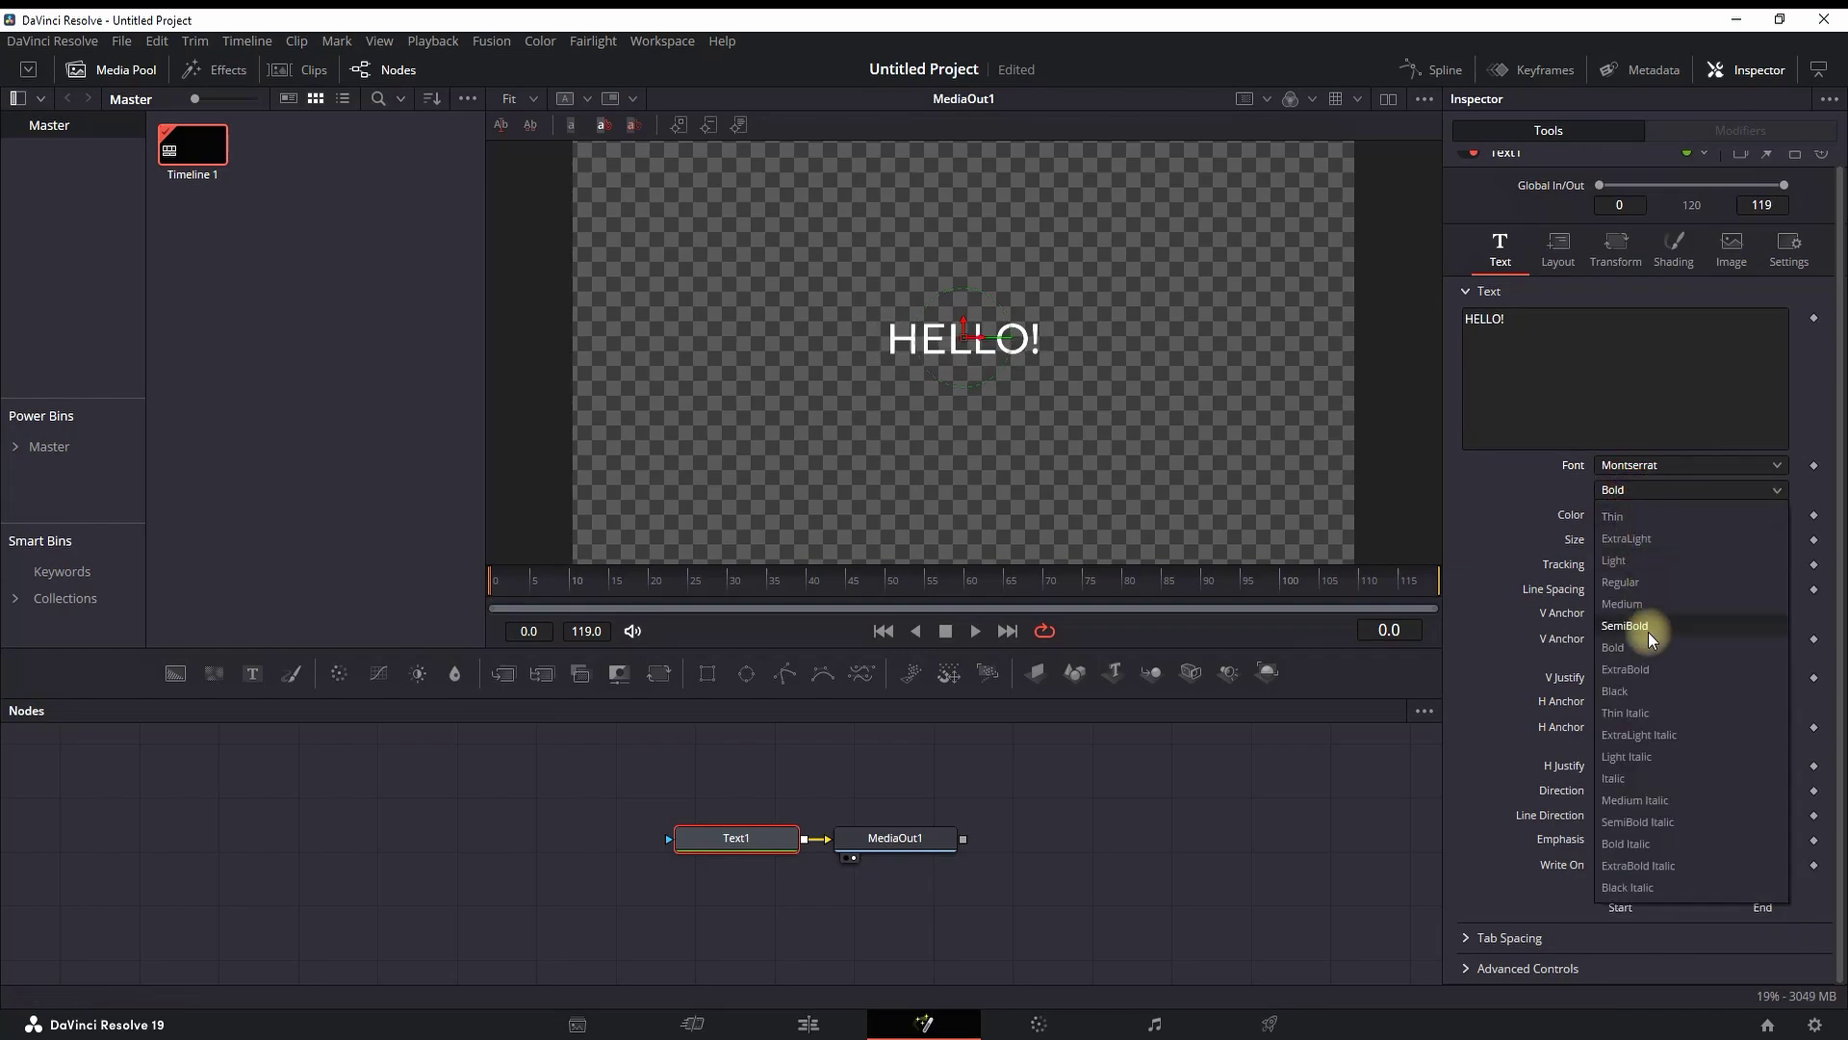
left_click(1644, 683)
left_click_drag(1751, 539, 1070, 672)
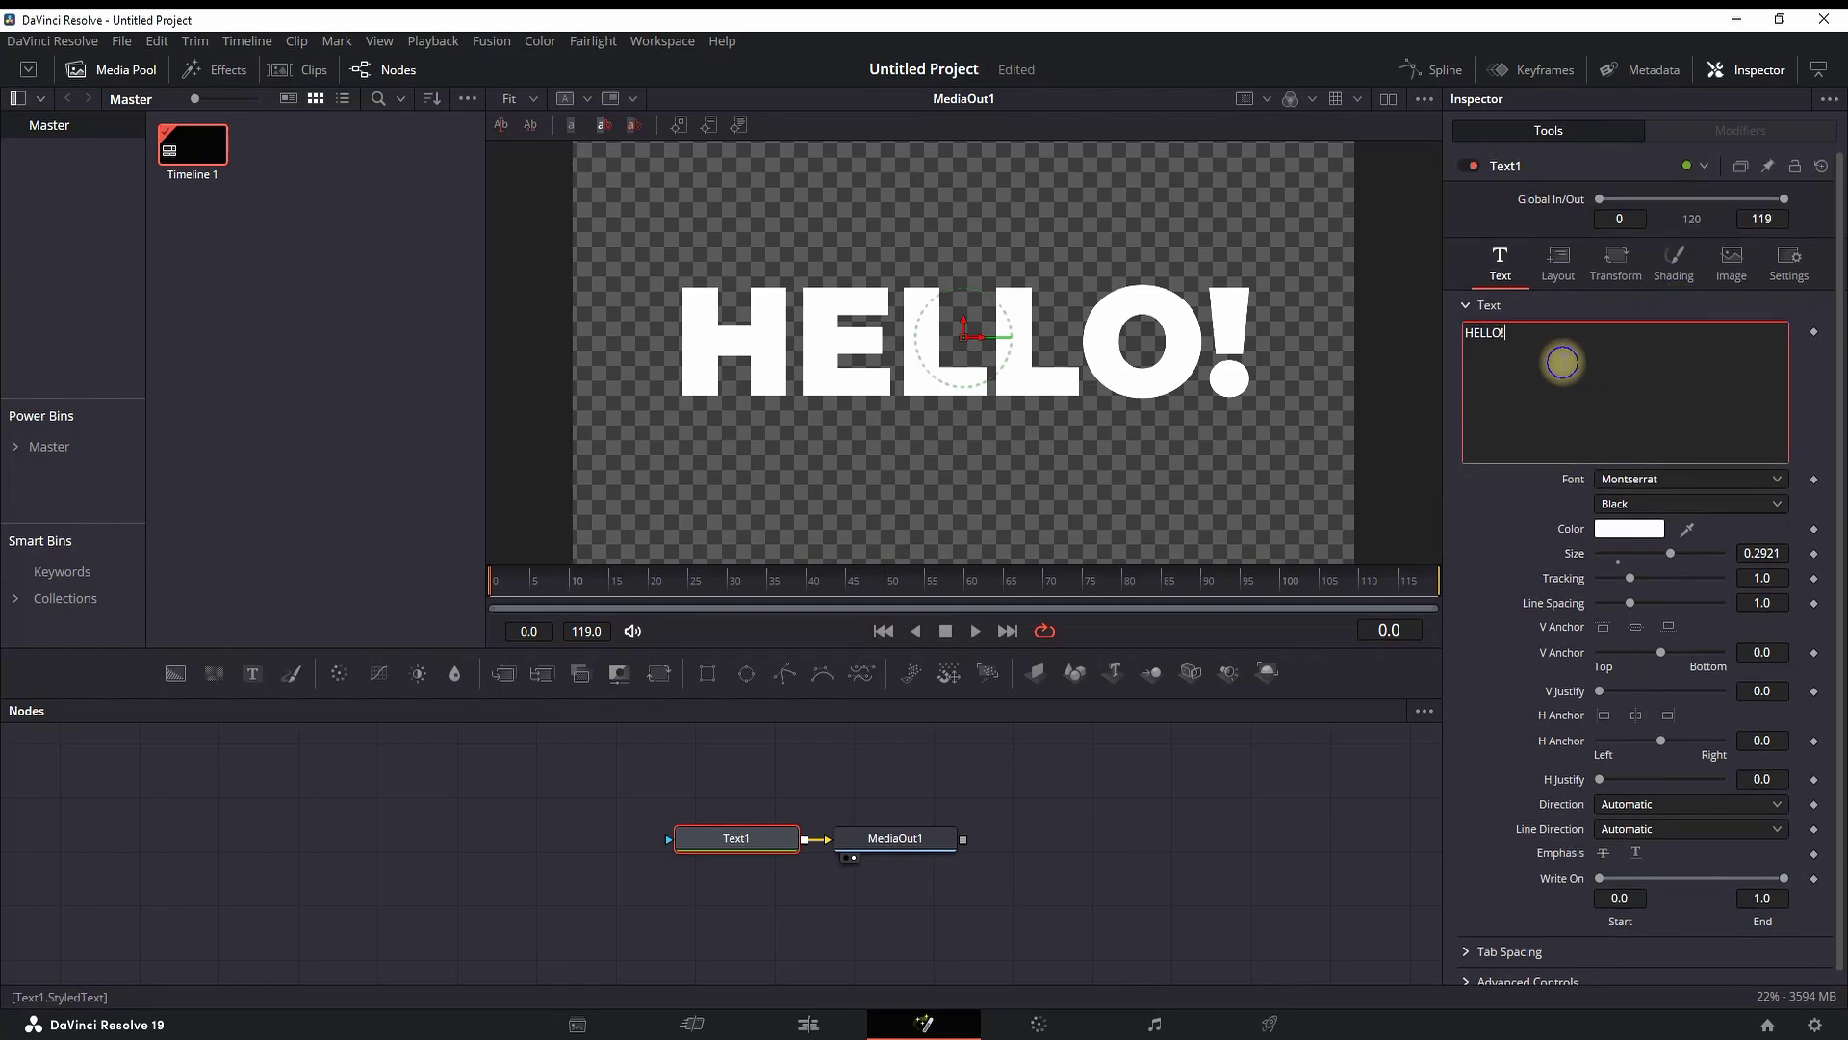
- Add a Follower modifier to Text1's text and show it in the Modifiers tab
right_click(1562, 367)
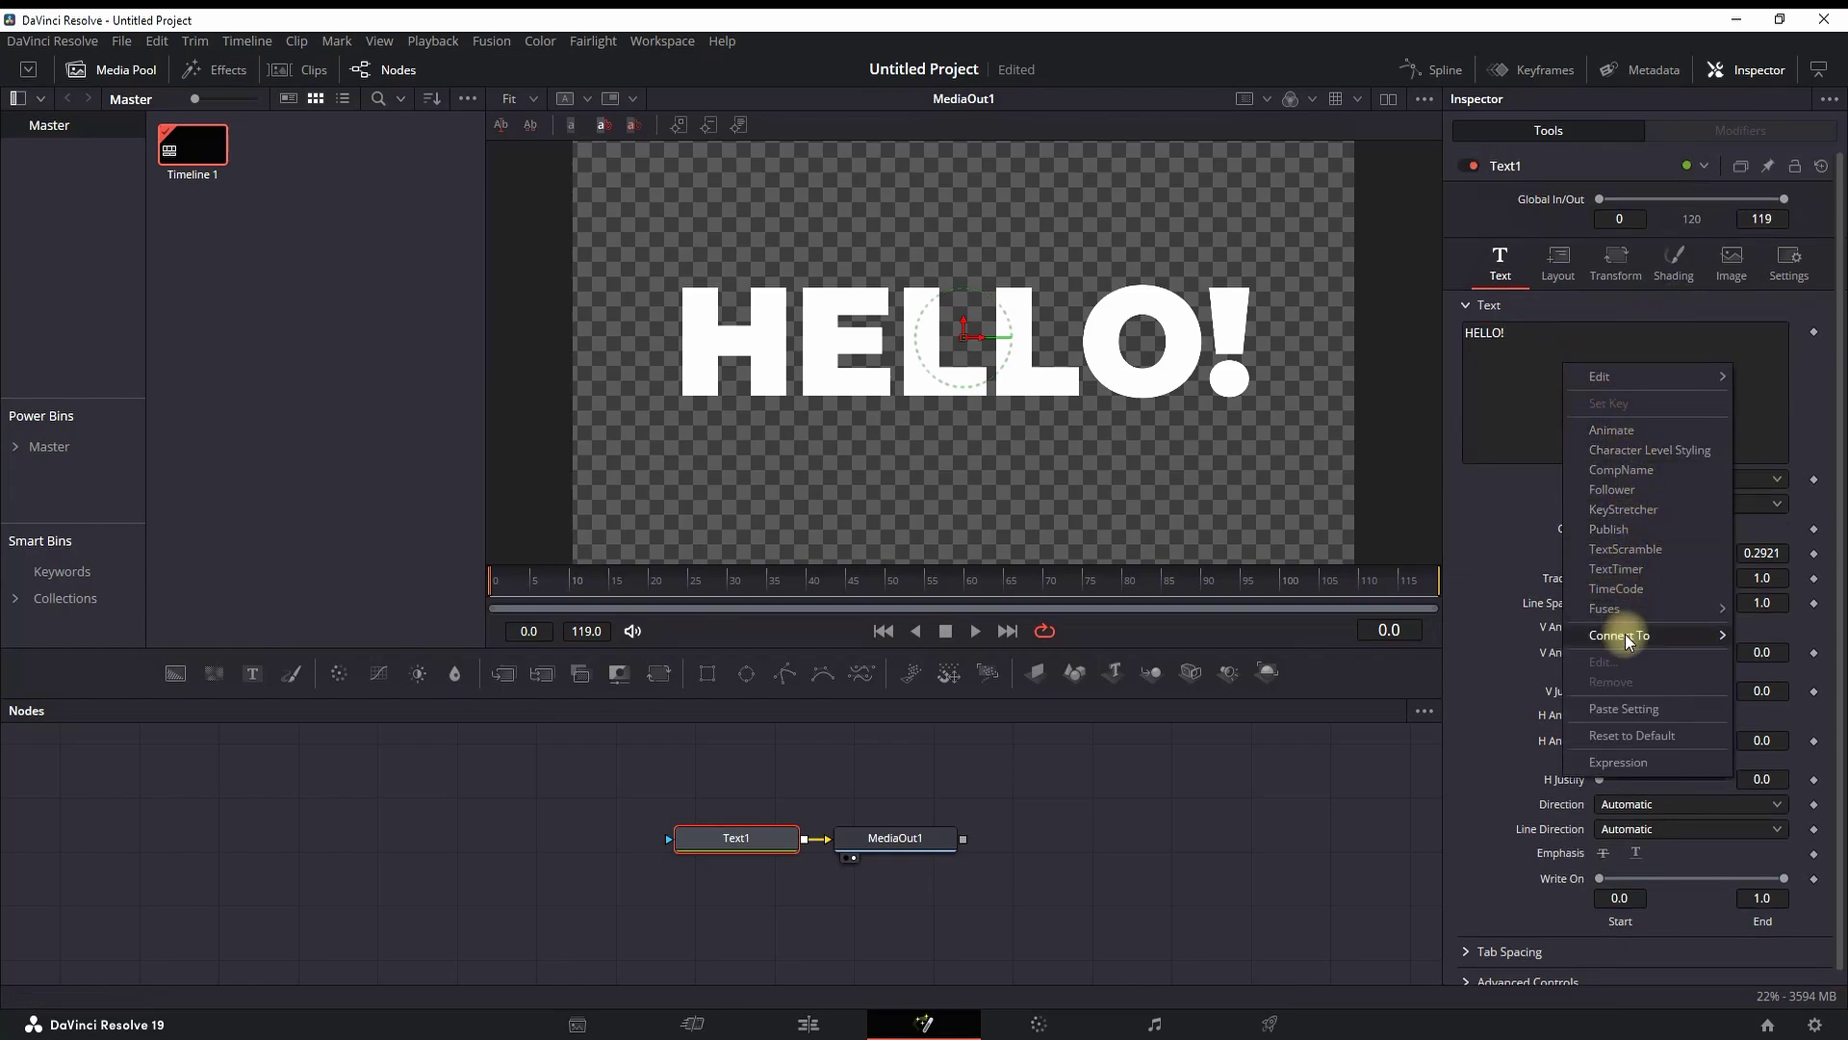
left_click(1611, 429)
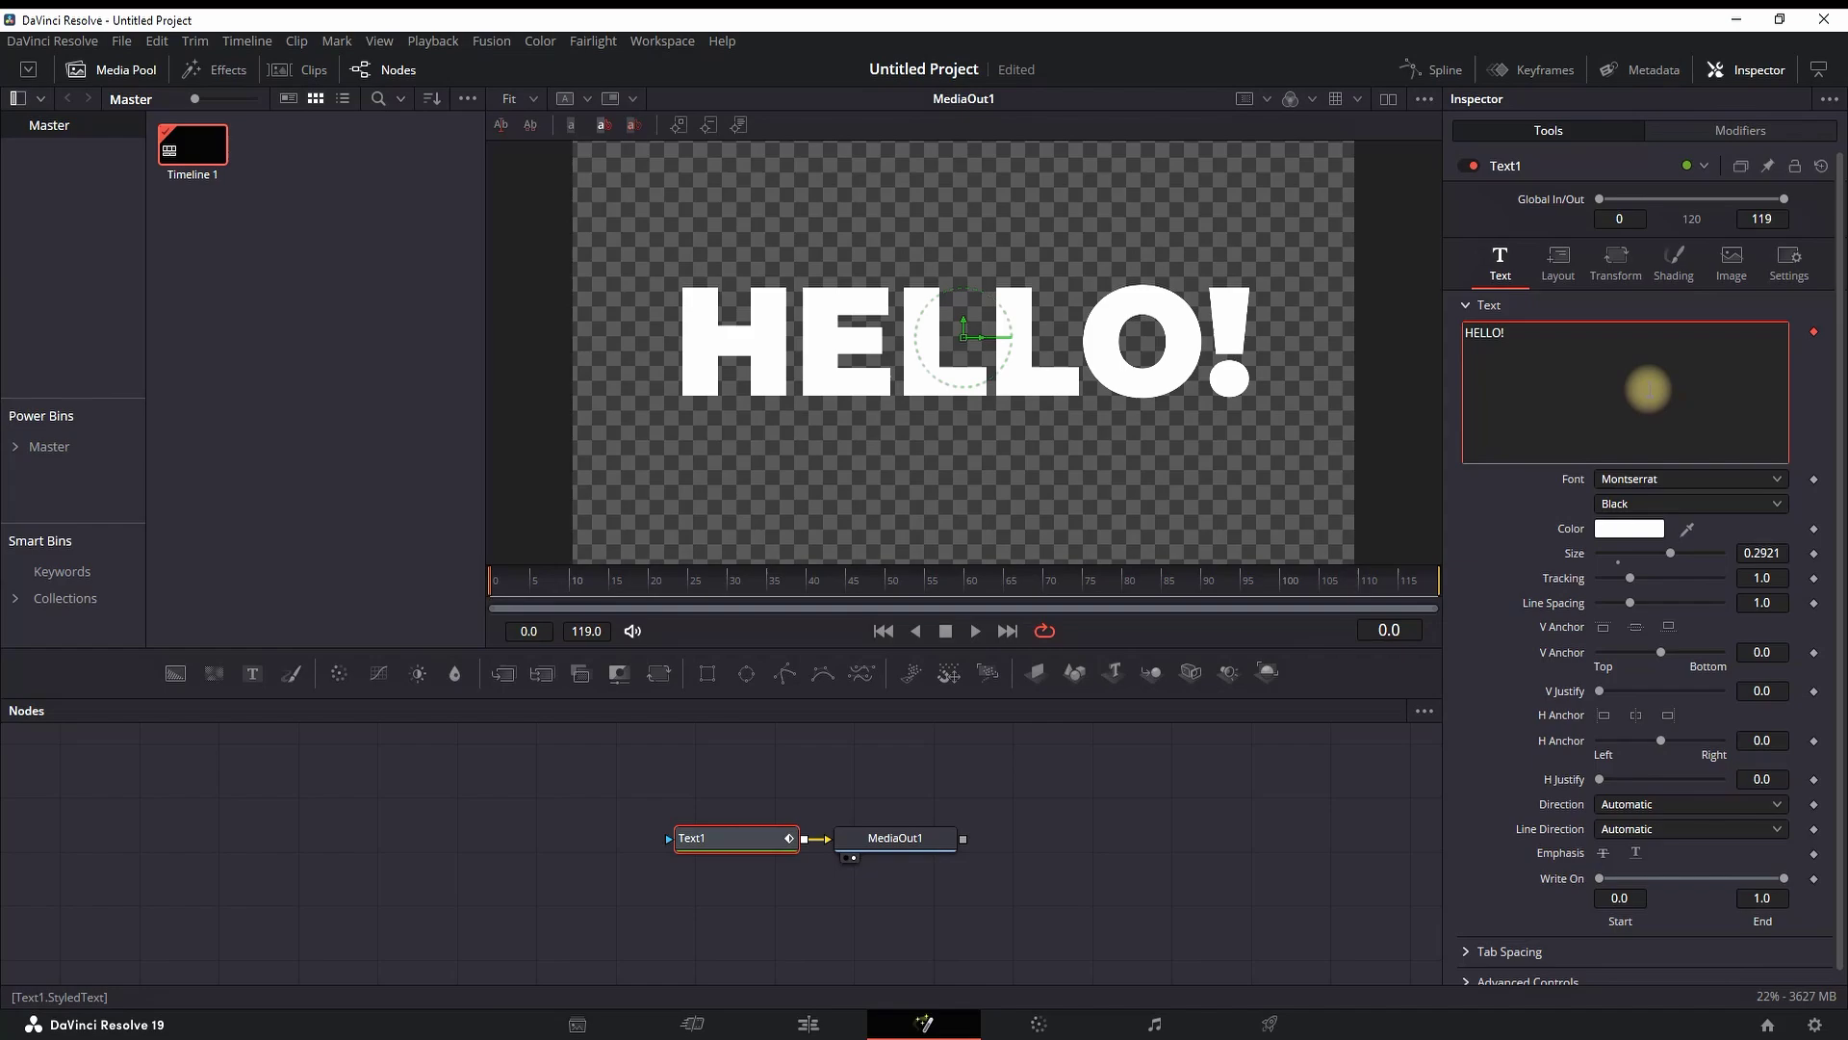
left_click(1725, 131)
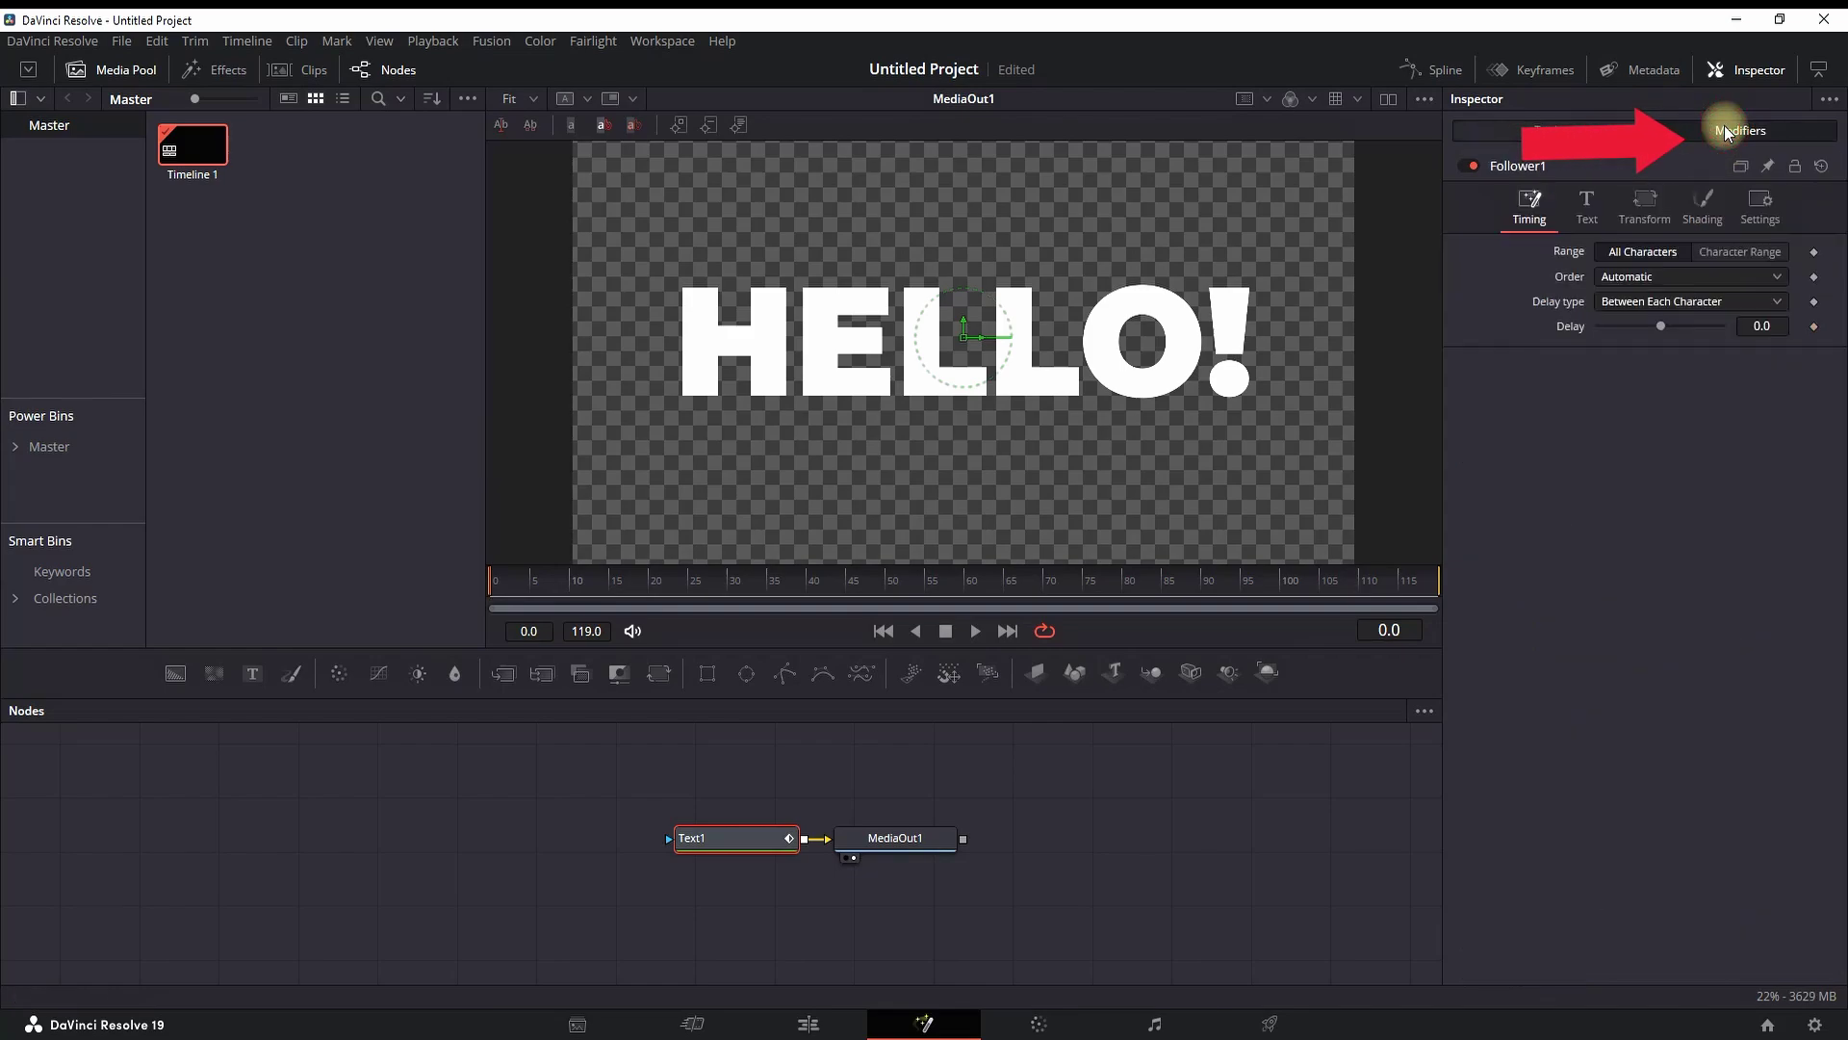
- At frame 15, keyframe Follower1's 1.0 opacity and its position offset
left_click(1700, 204)
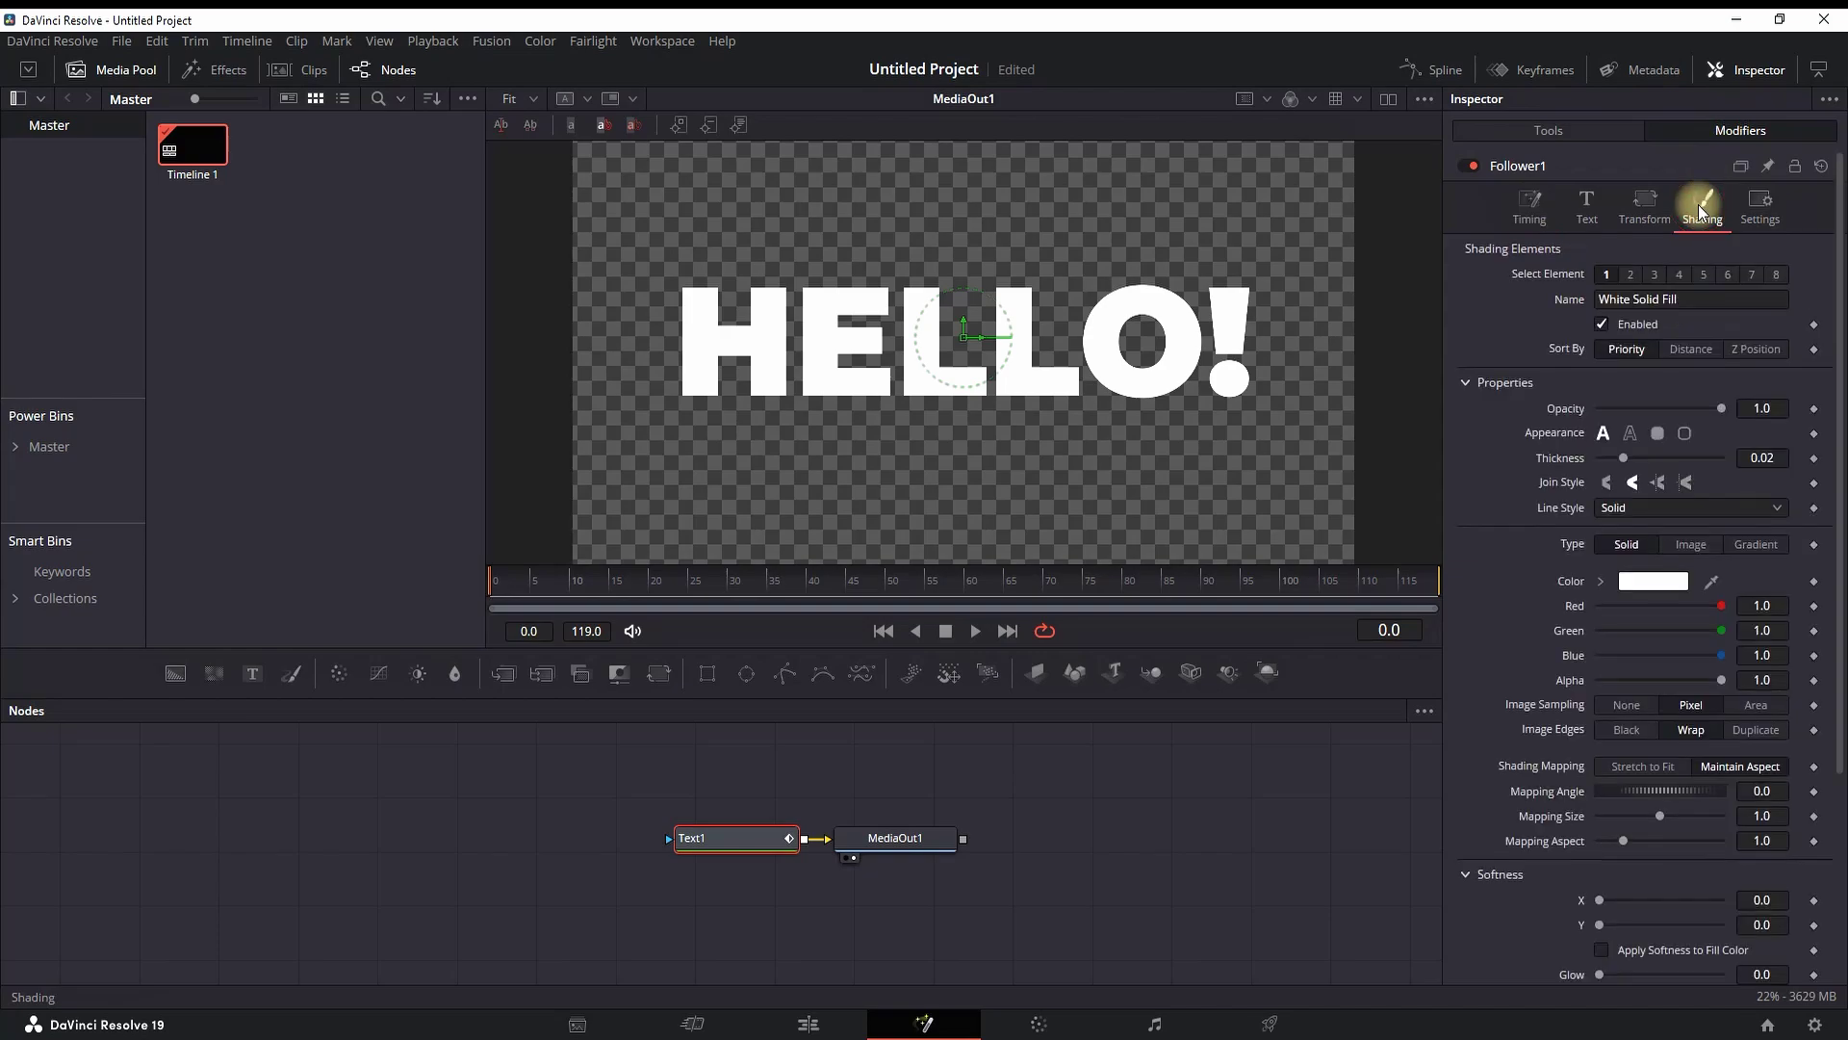
left_click(614, 575)
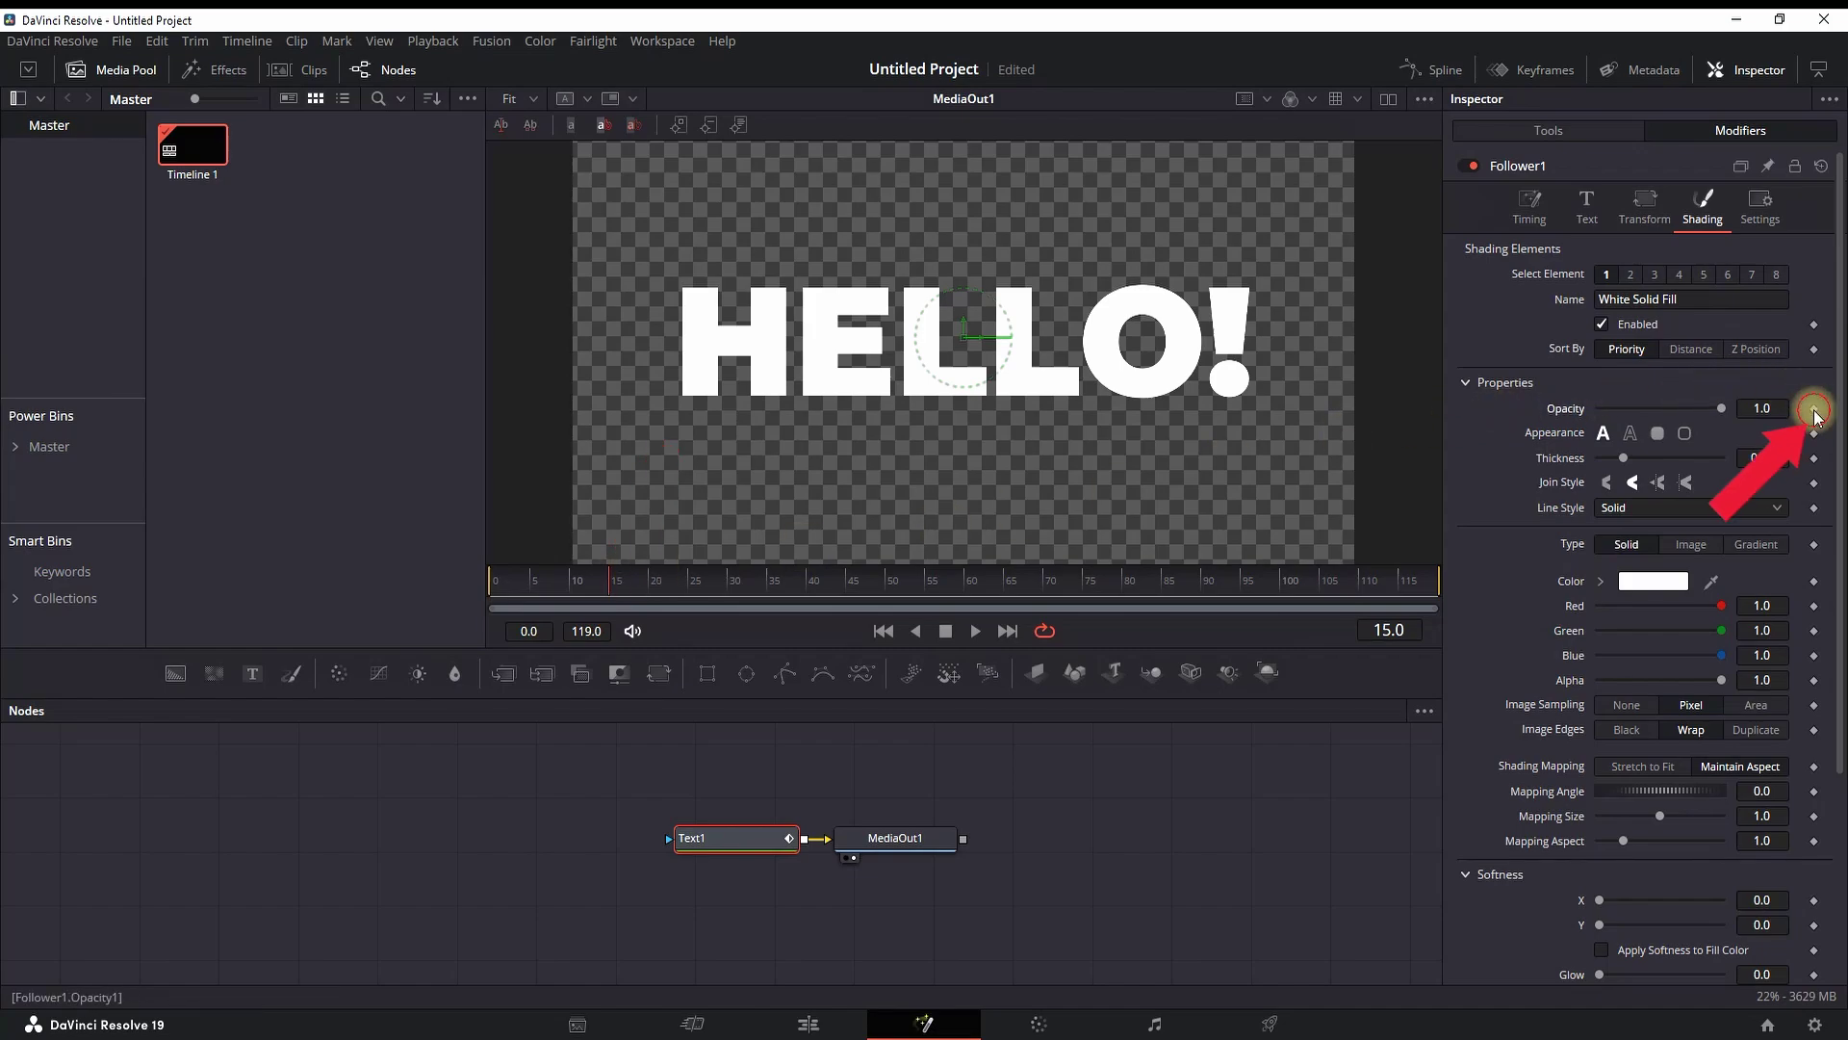
scroll(1819, 433, "down", 5)
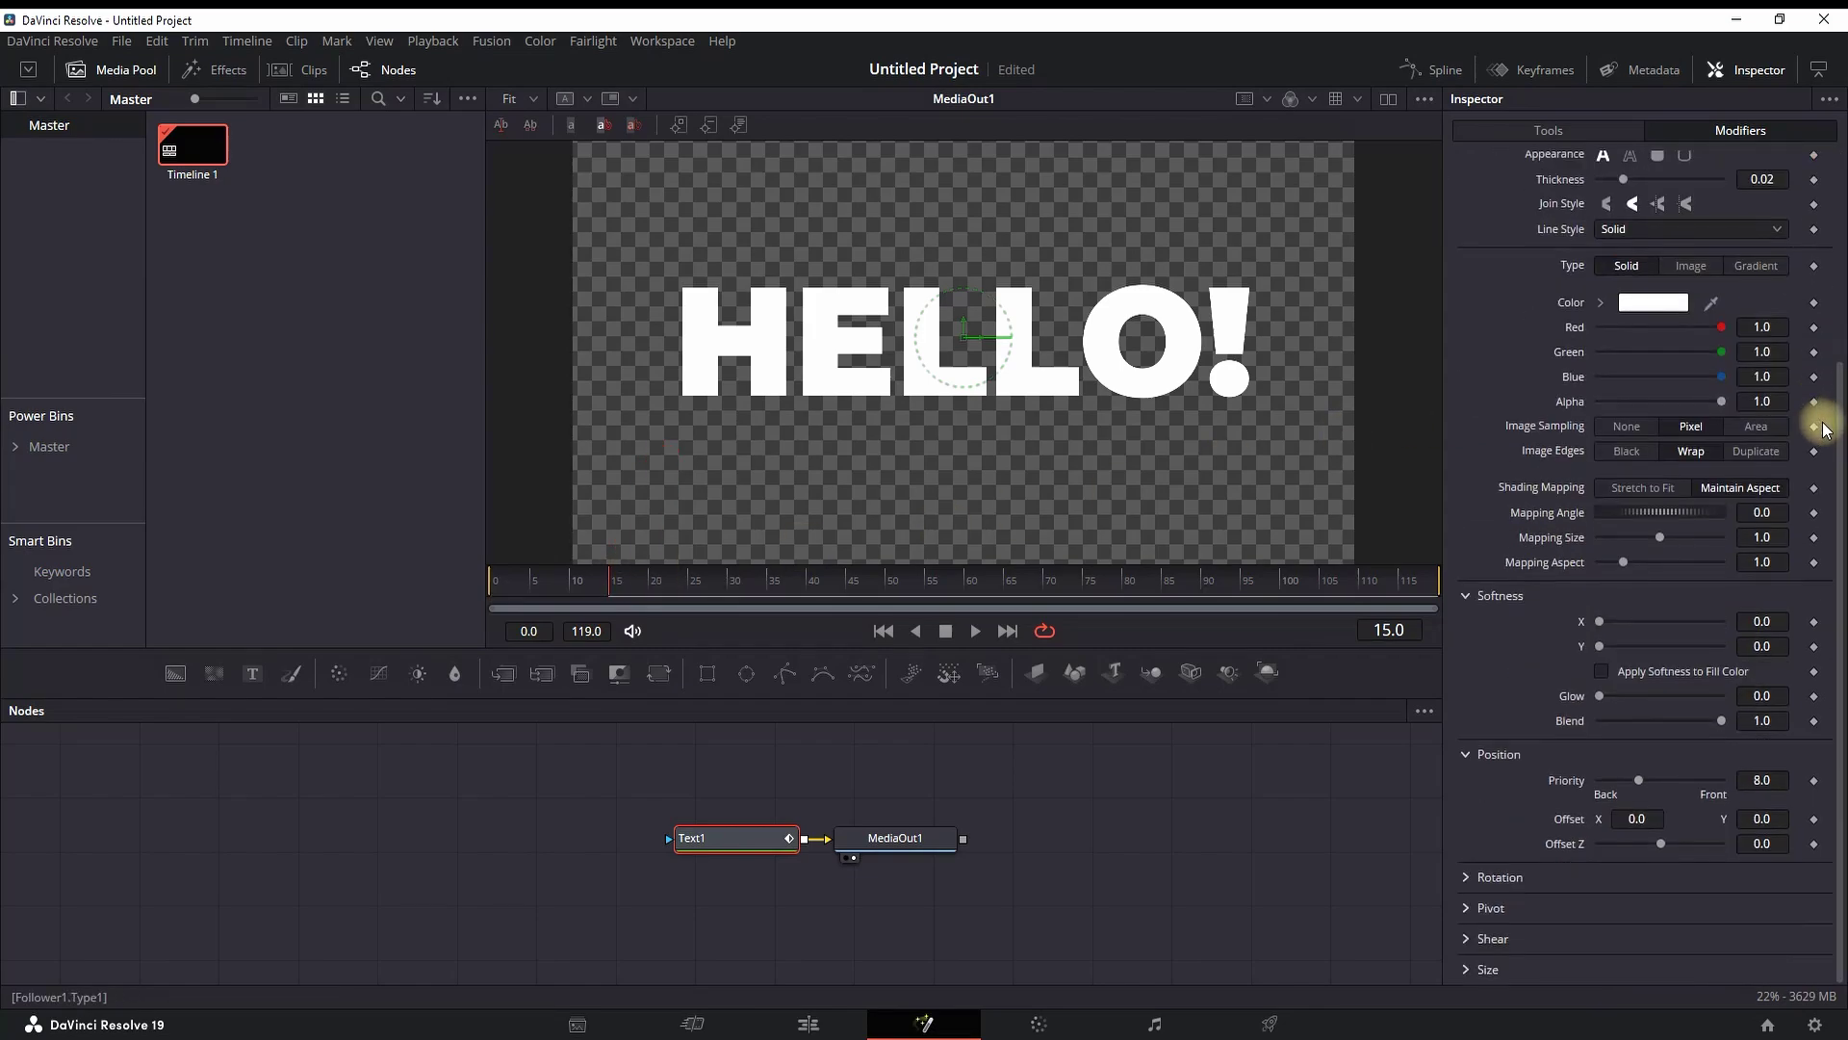
left_click(1815, 819)
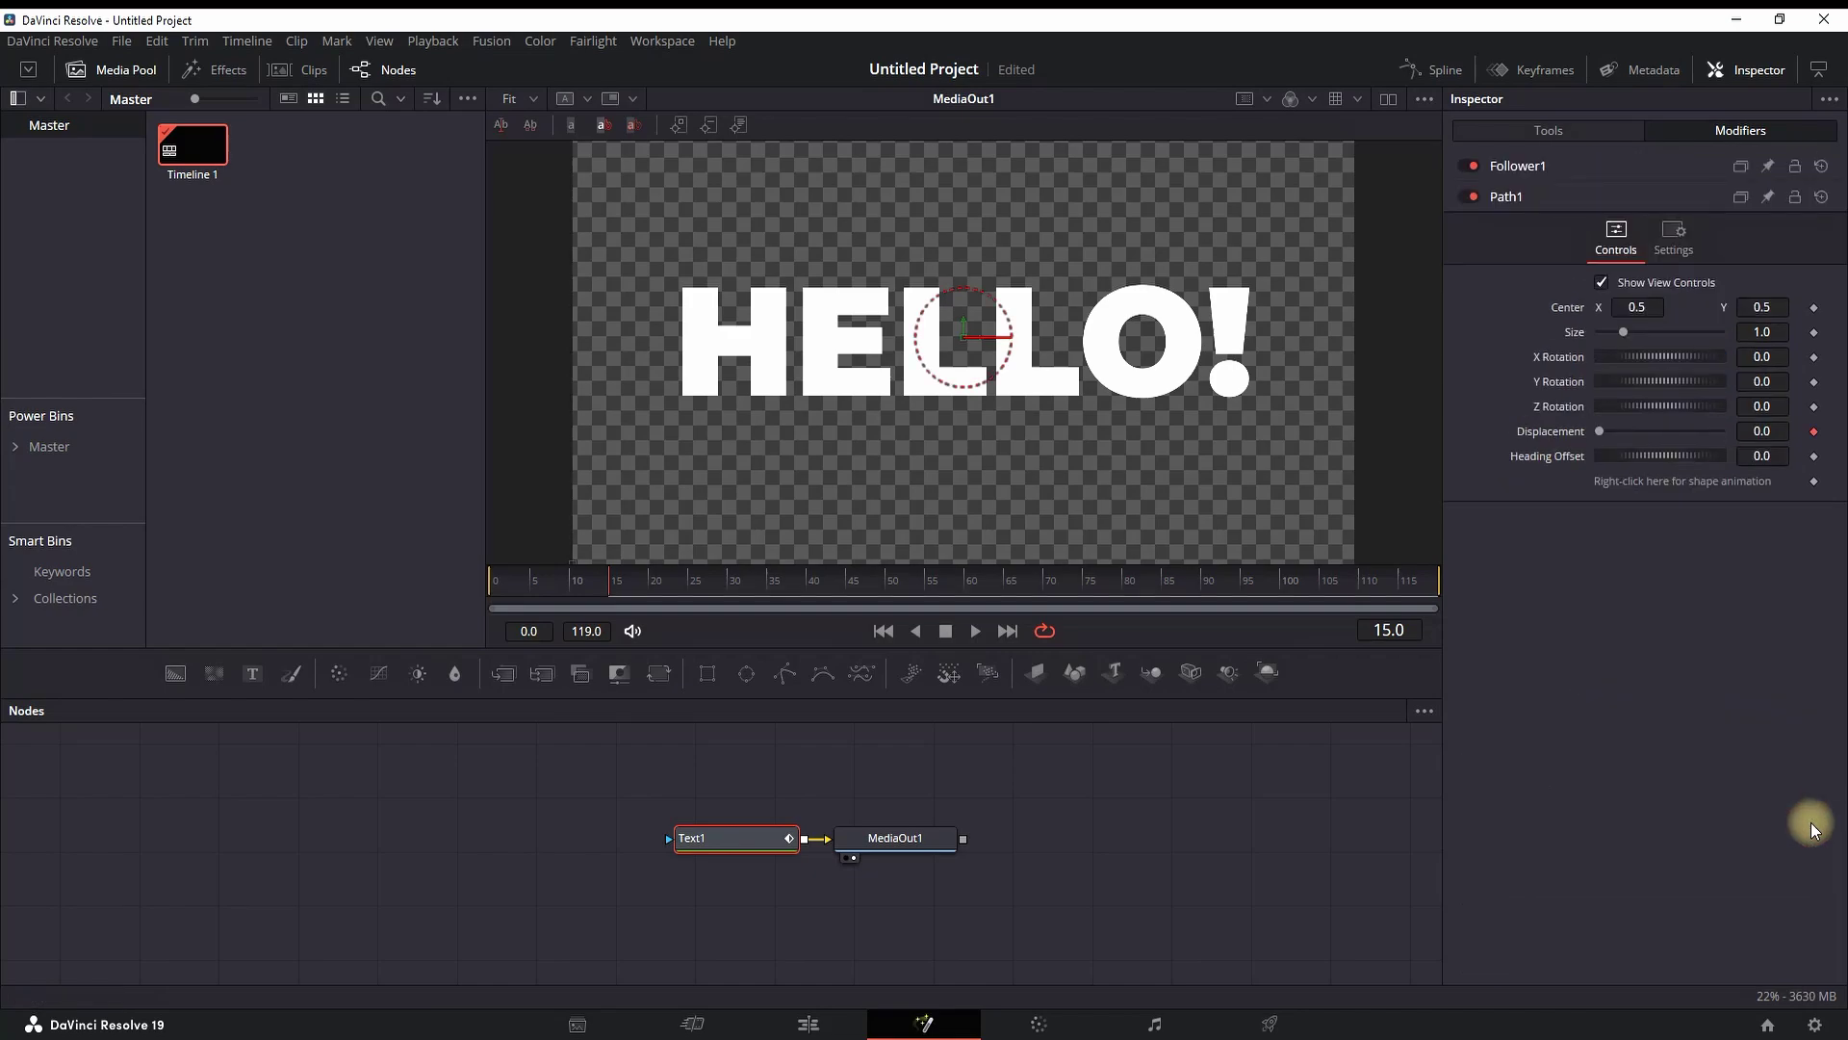
left_click(1538, 168)
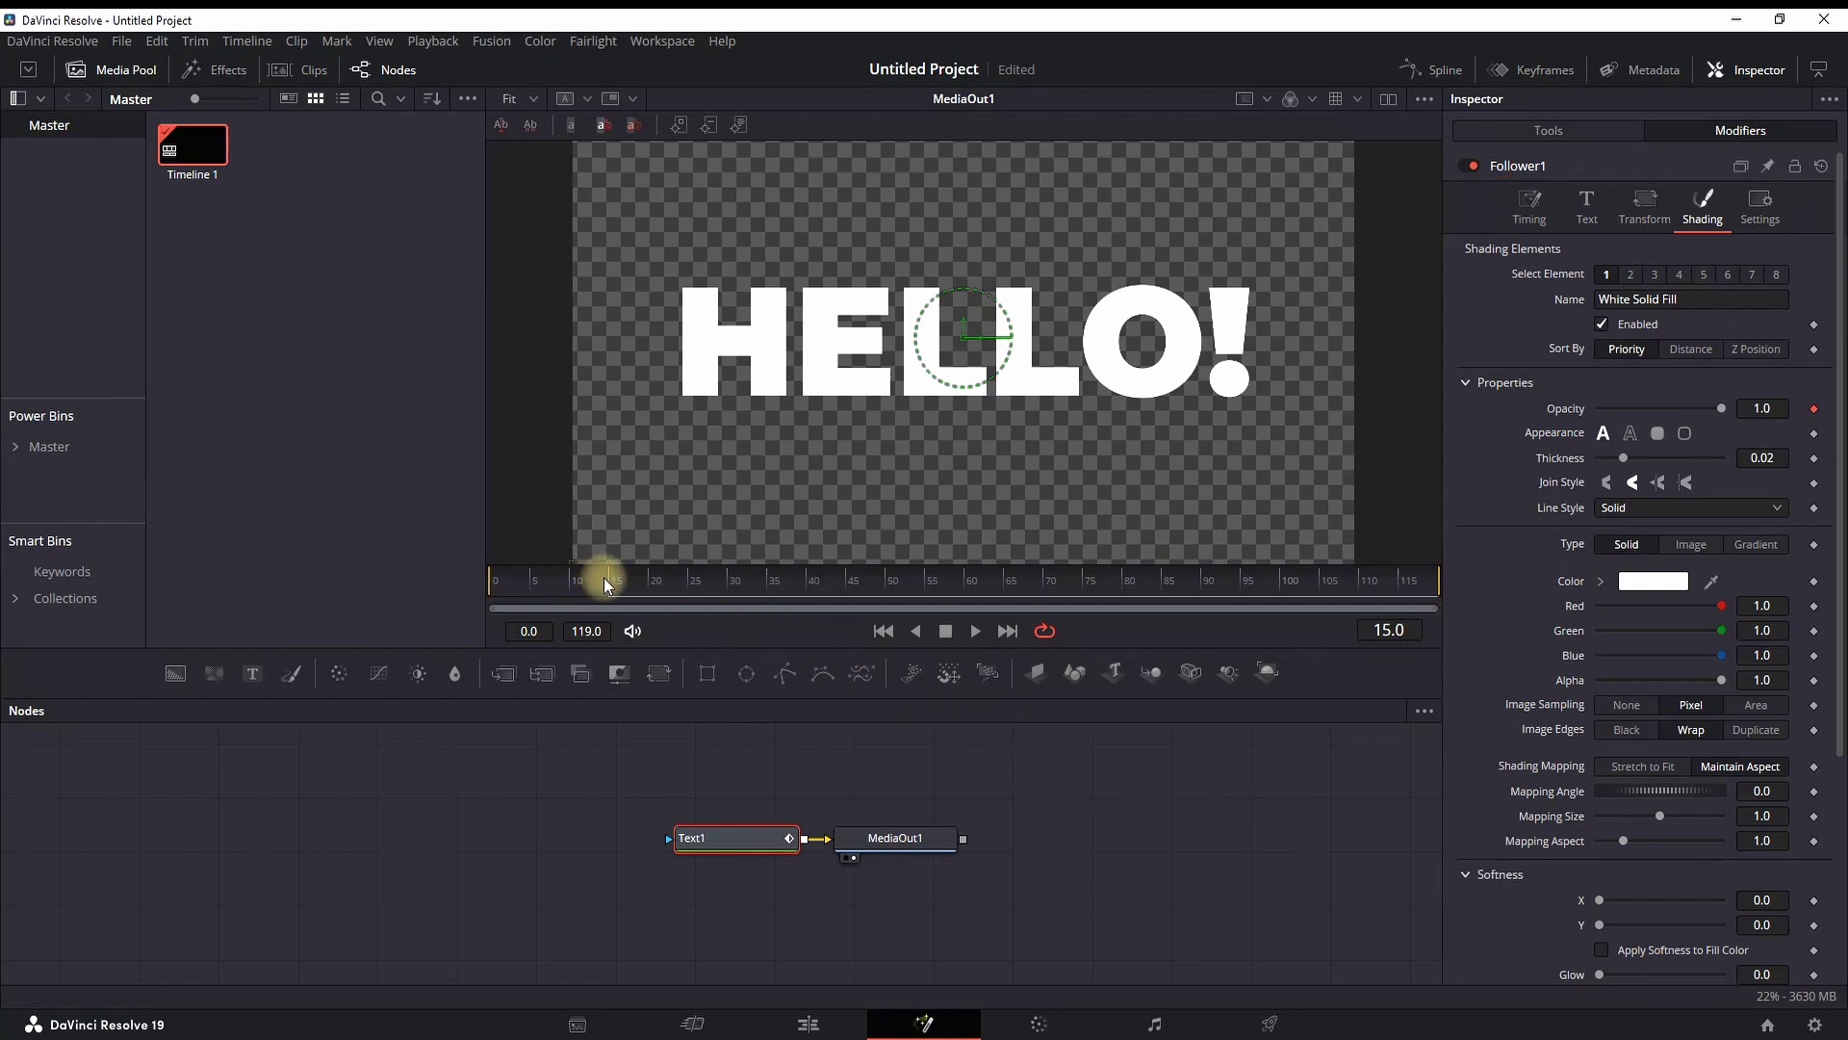
- At frame 0, set Follower1's opacity to 0.0 and Offset Y to -0.4
left_click_drag(598, 578, 491, 580)
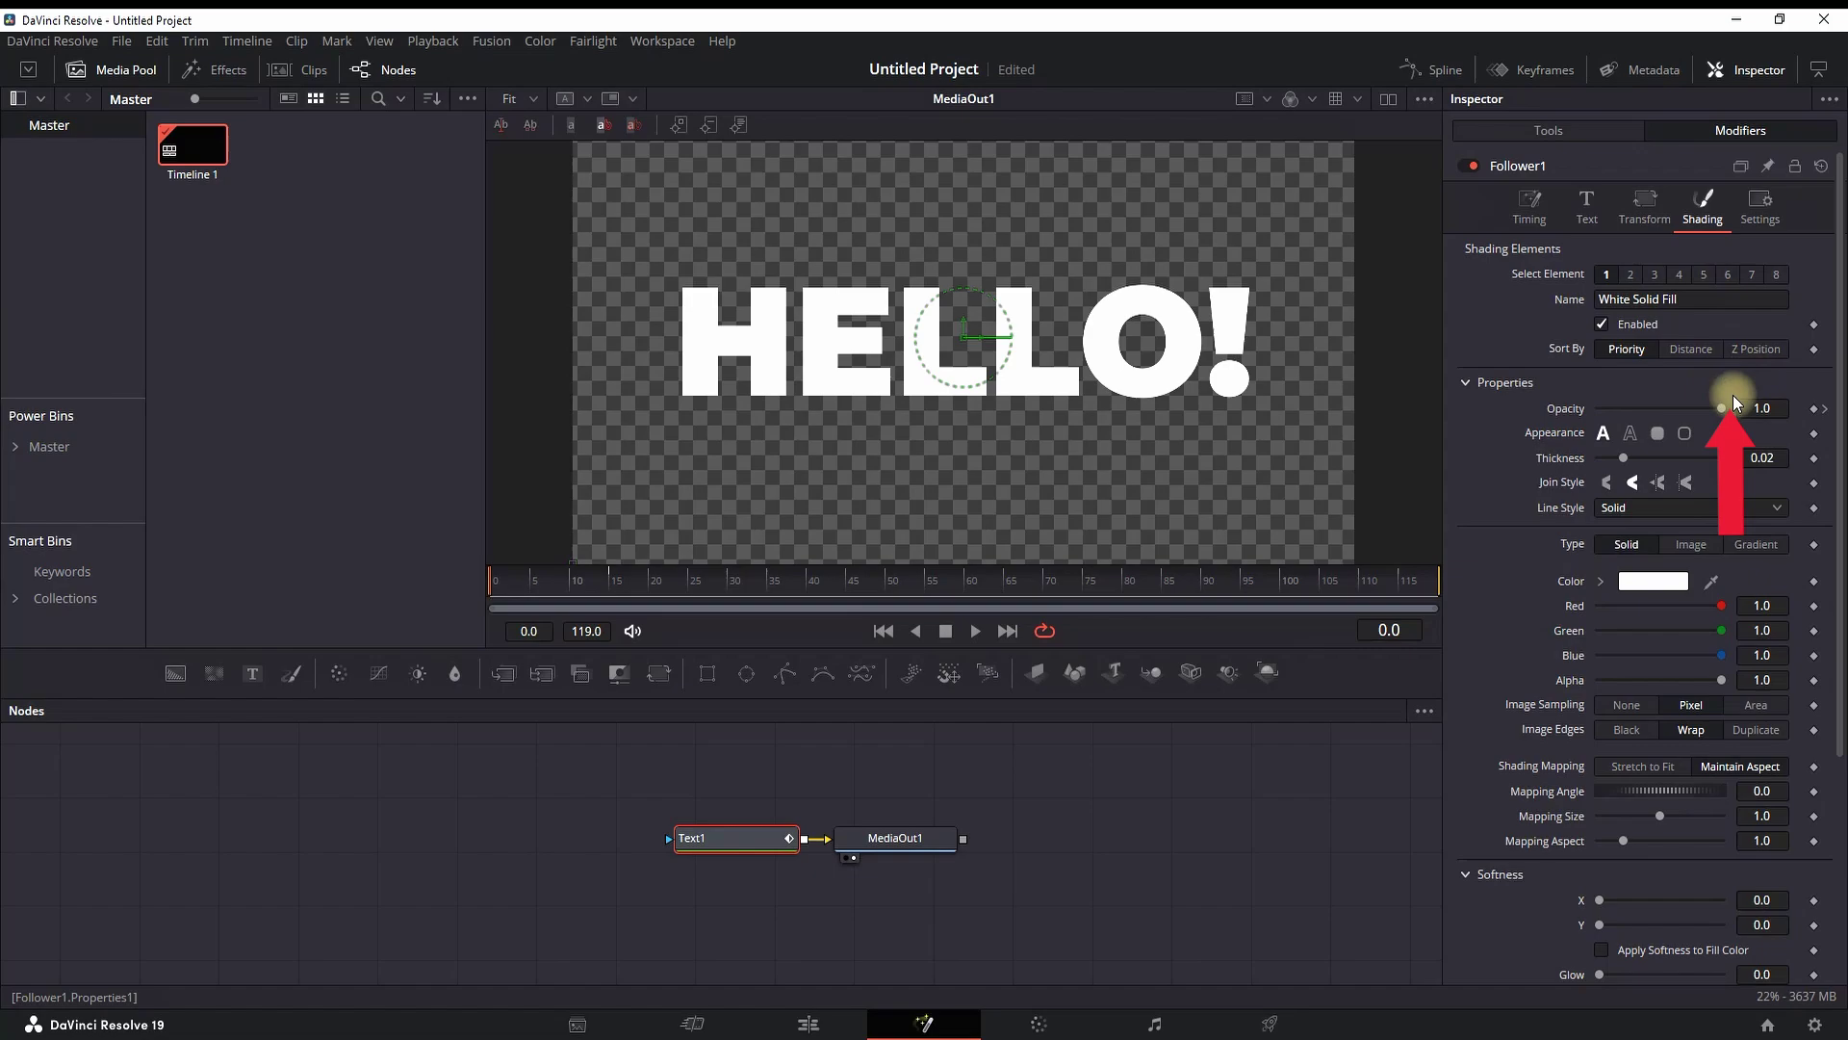
left_click_drag(1723, 407, 1560, 396)
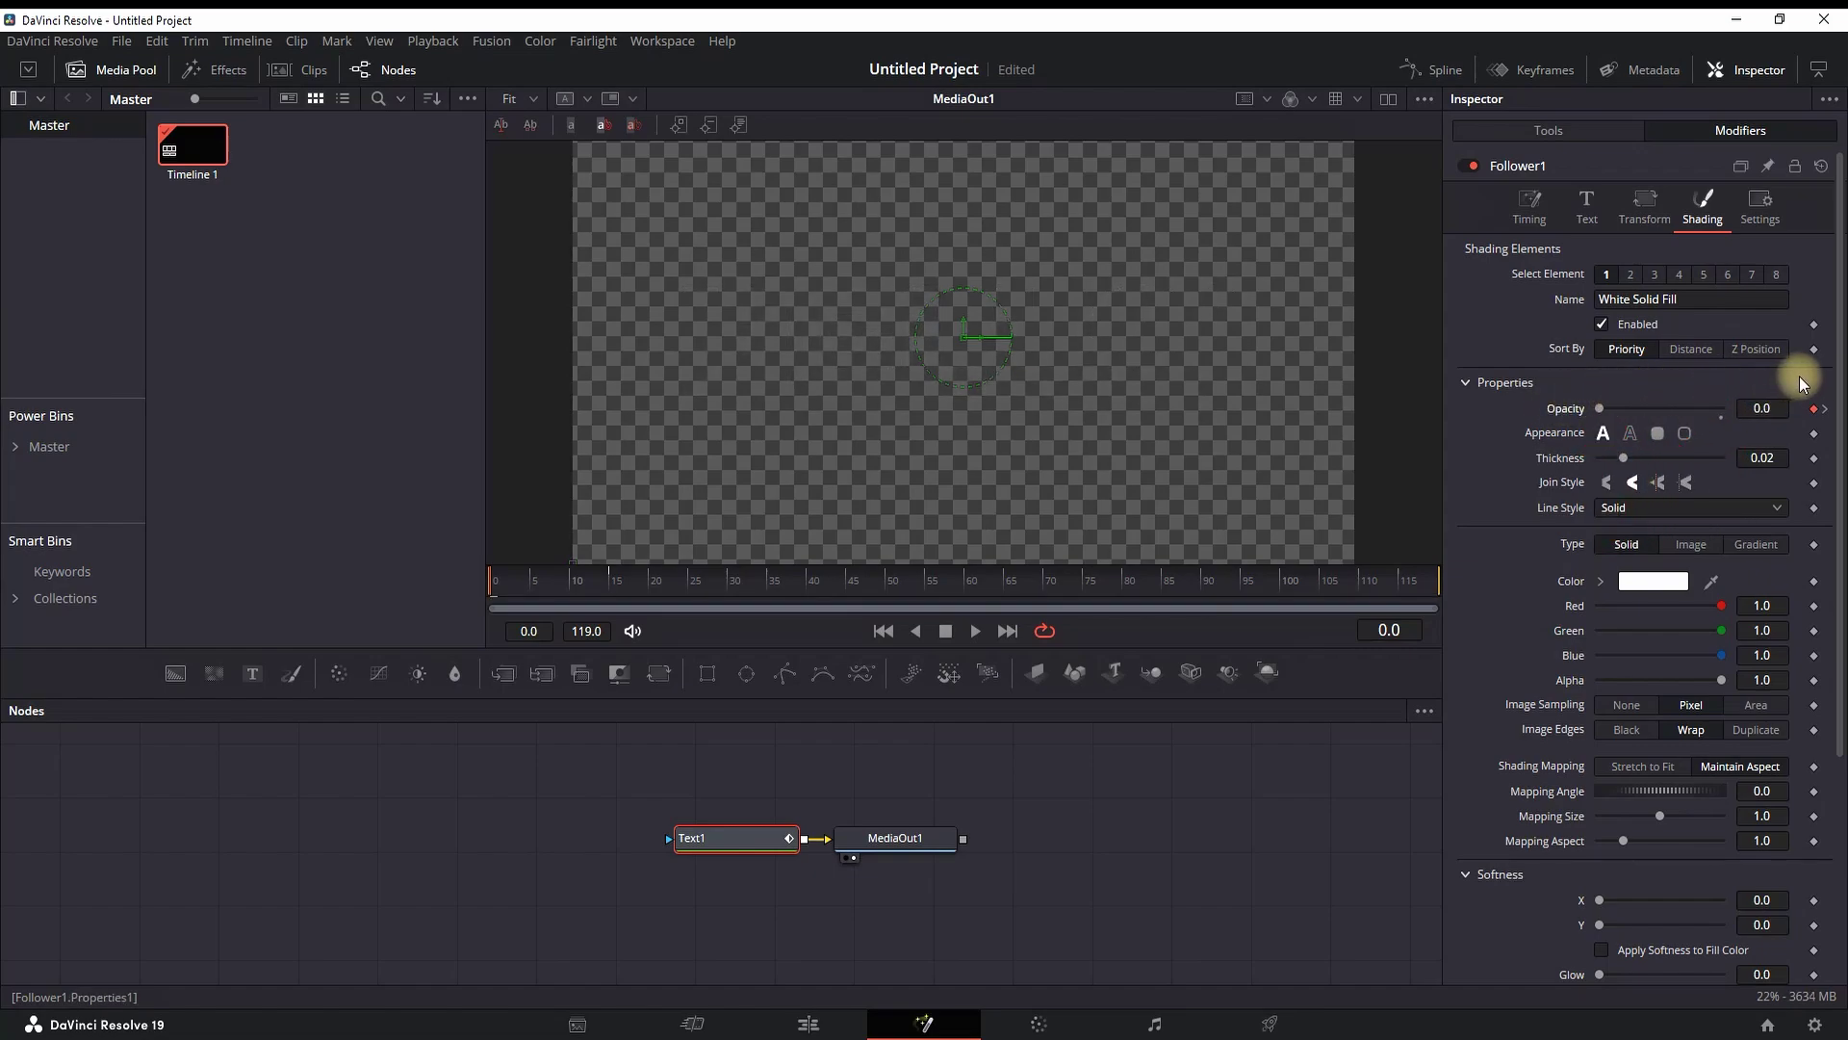
scroll(1799, 375, "down", 4)
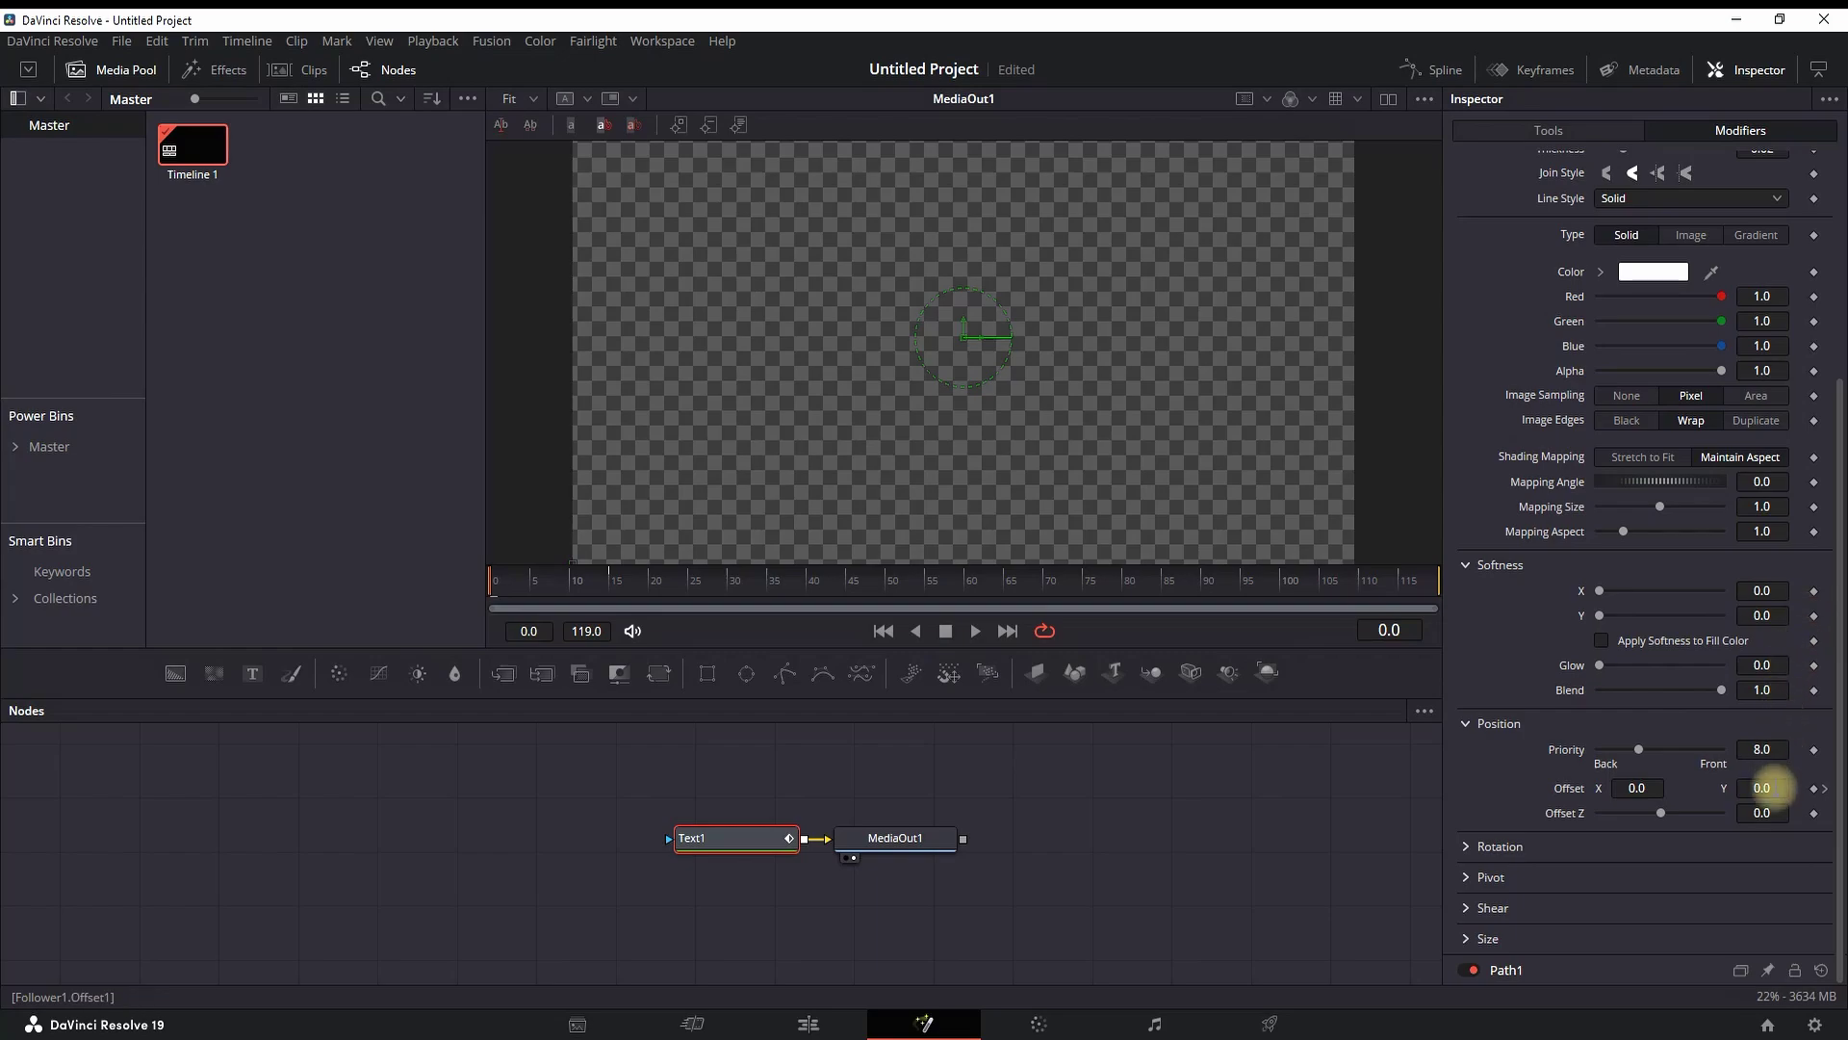
left_click(1765, 788)
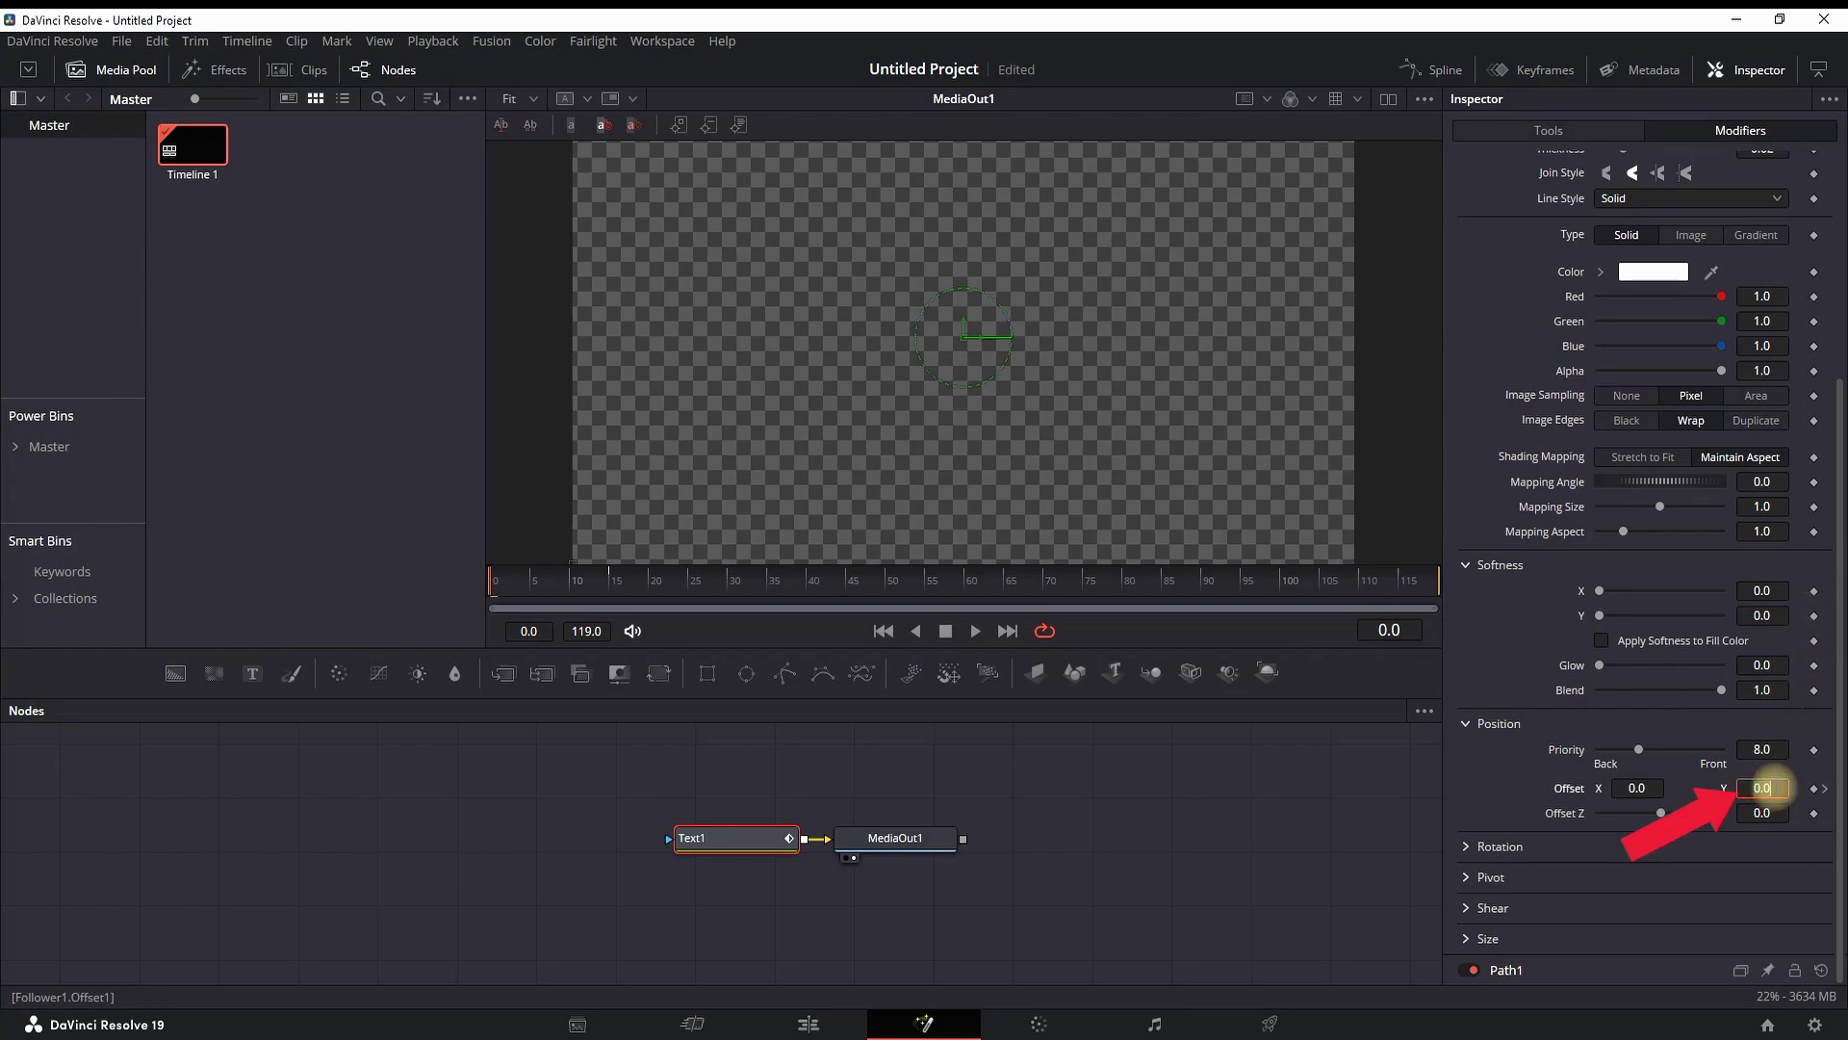
type("-0")
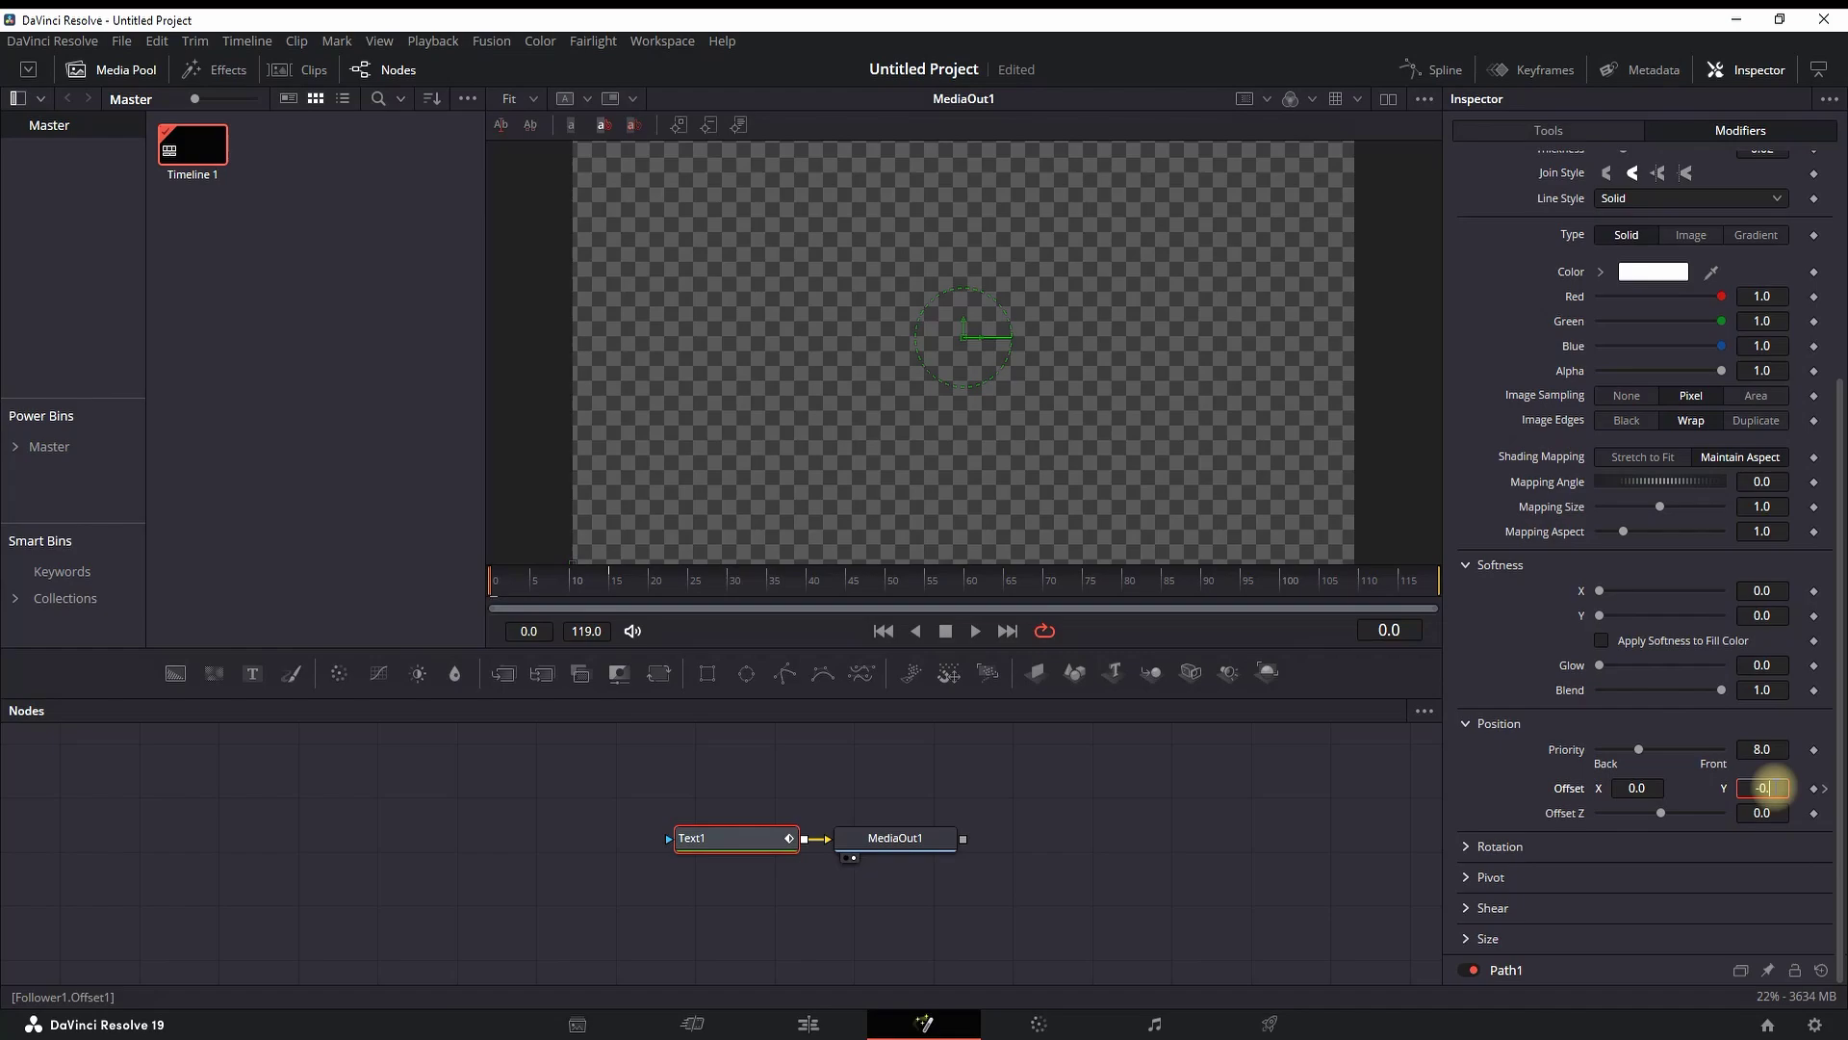
key("Tab")
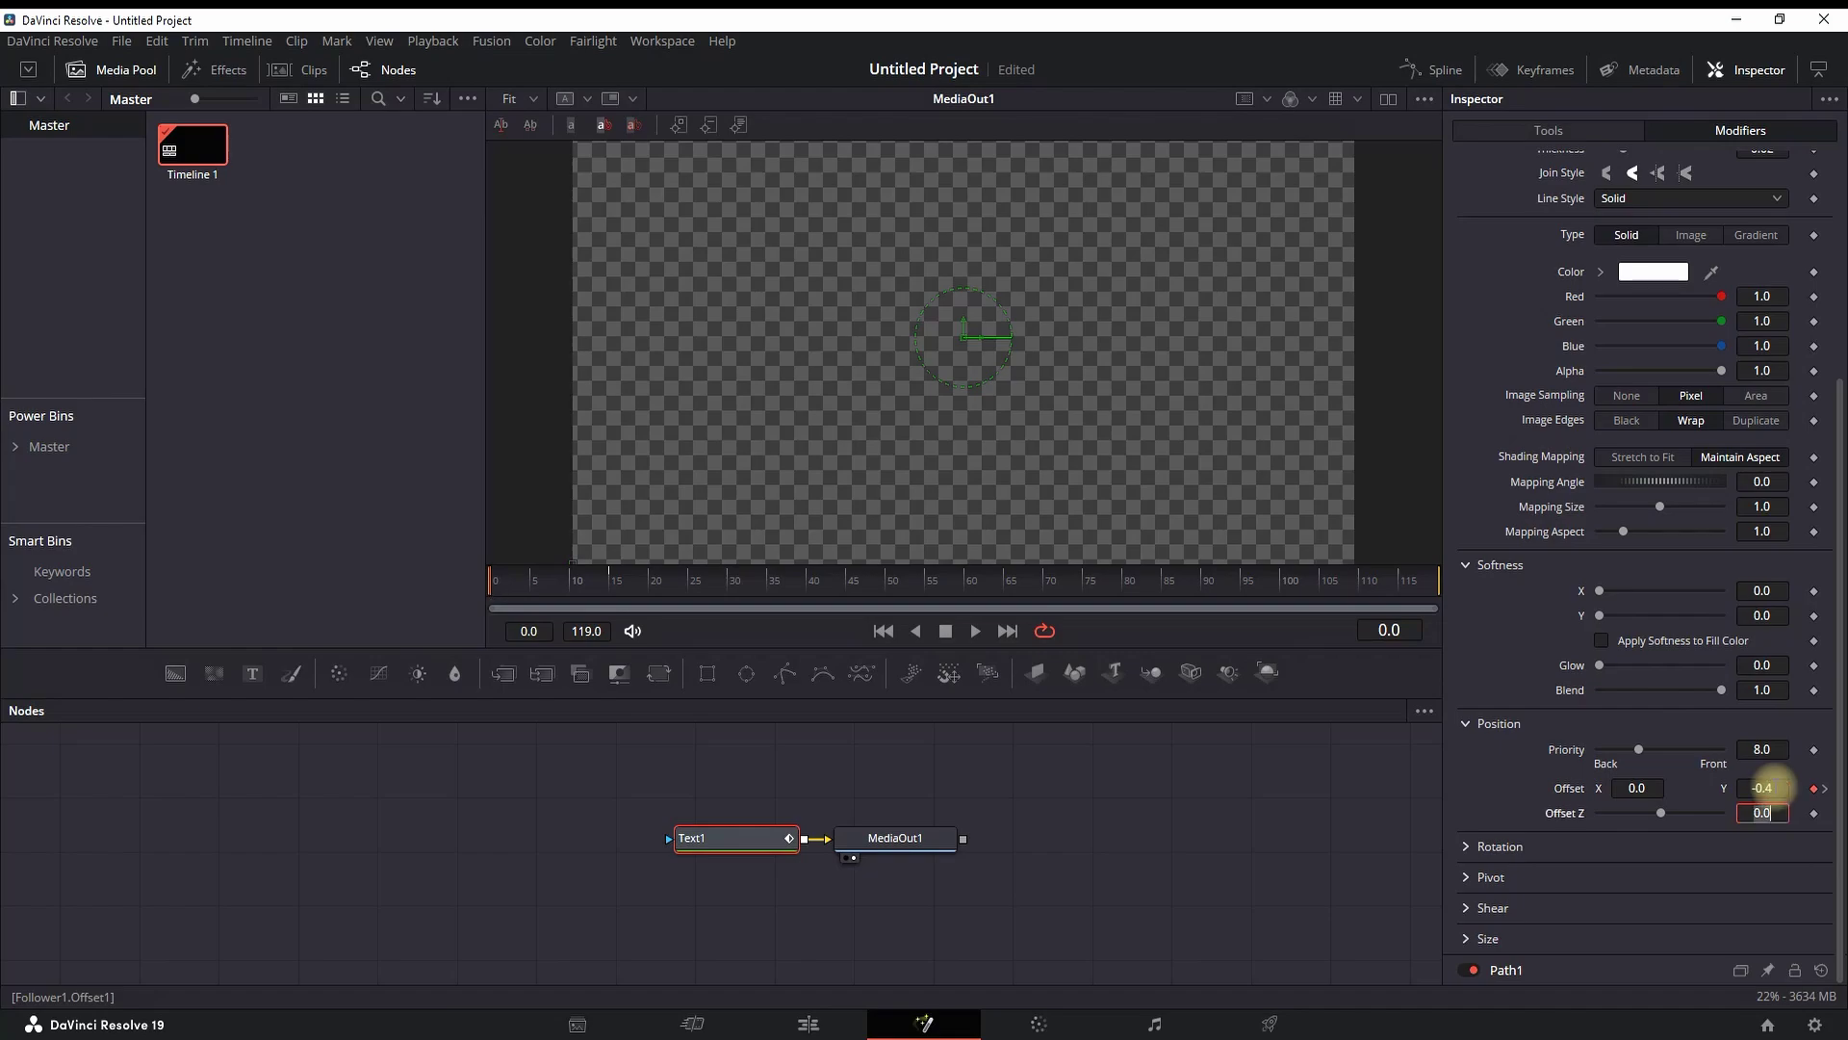
left_click(975, 632)
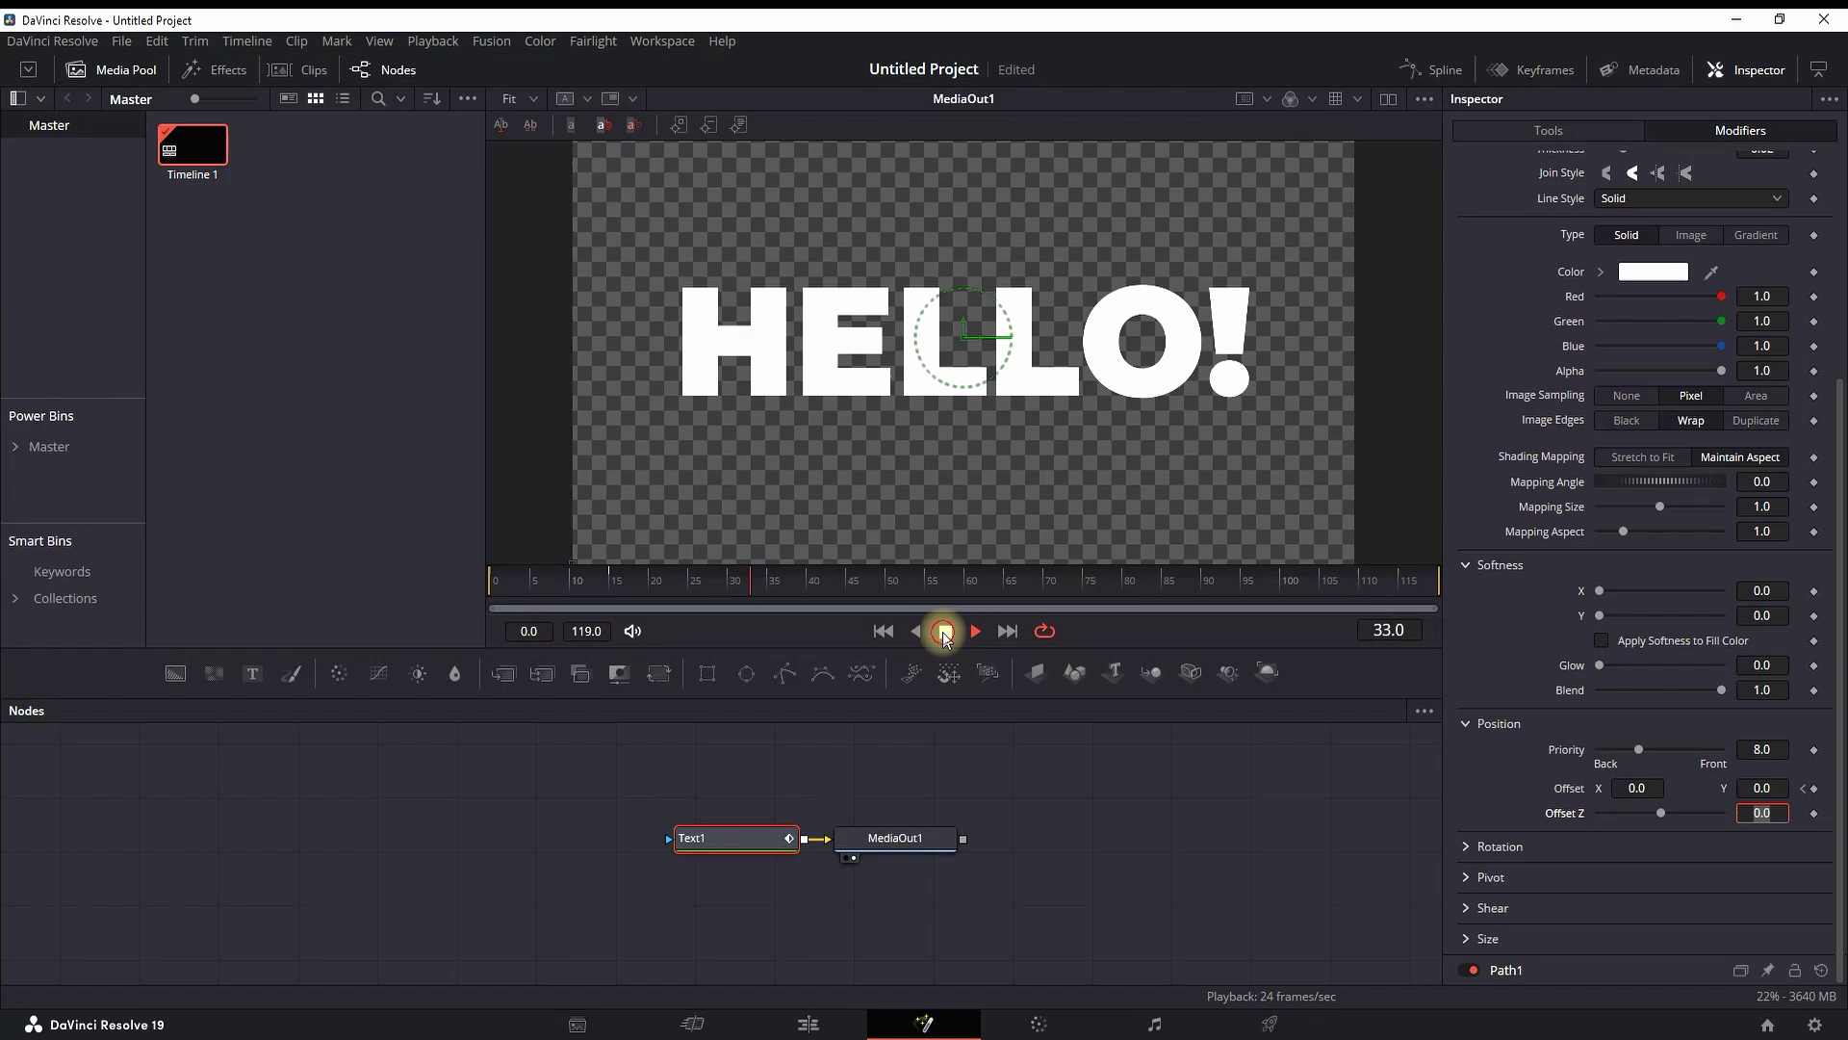
left_click(945, 631)
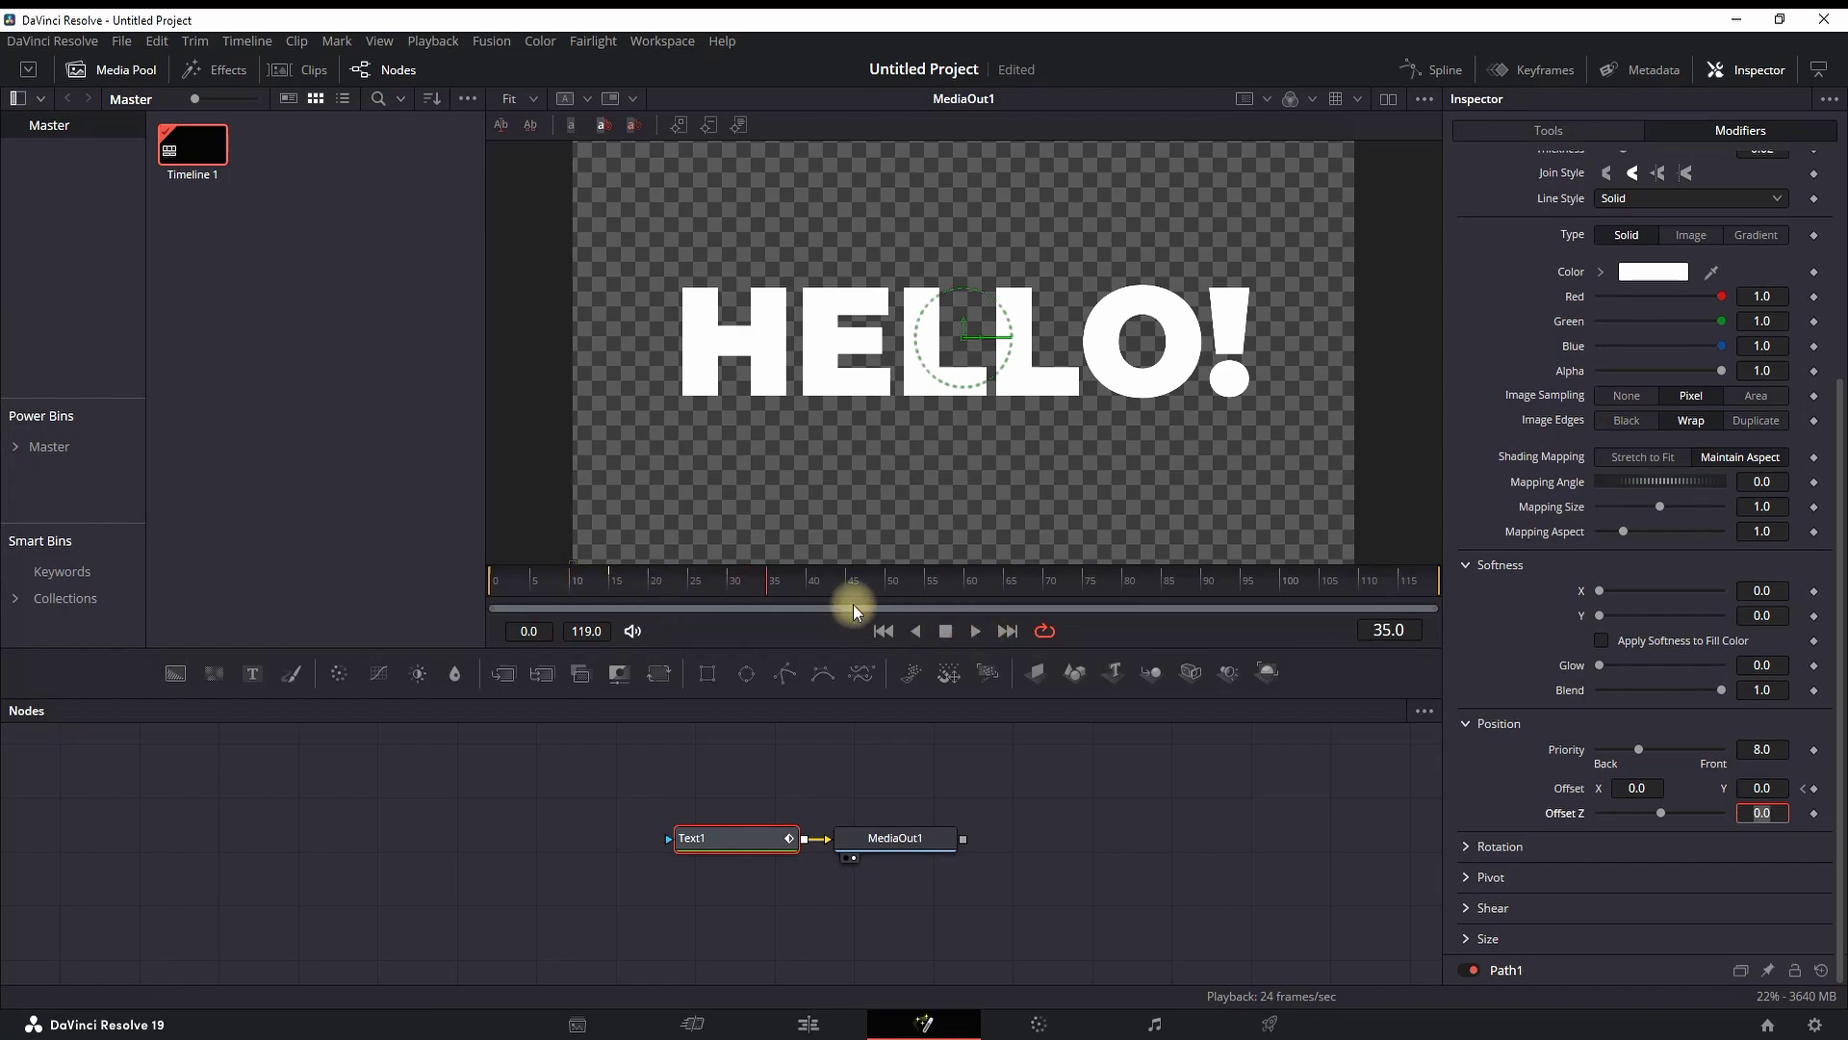
left_click(510, 581)
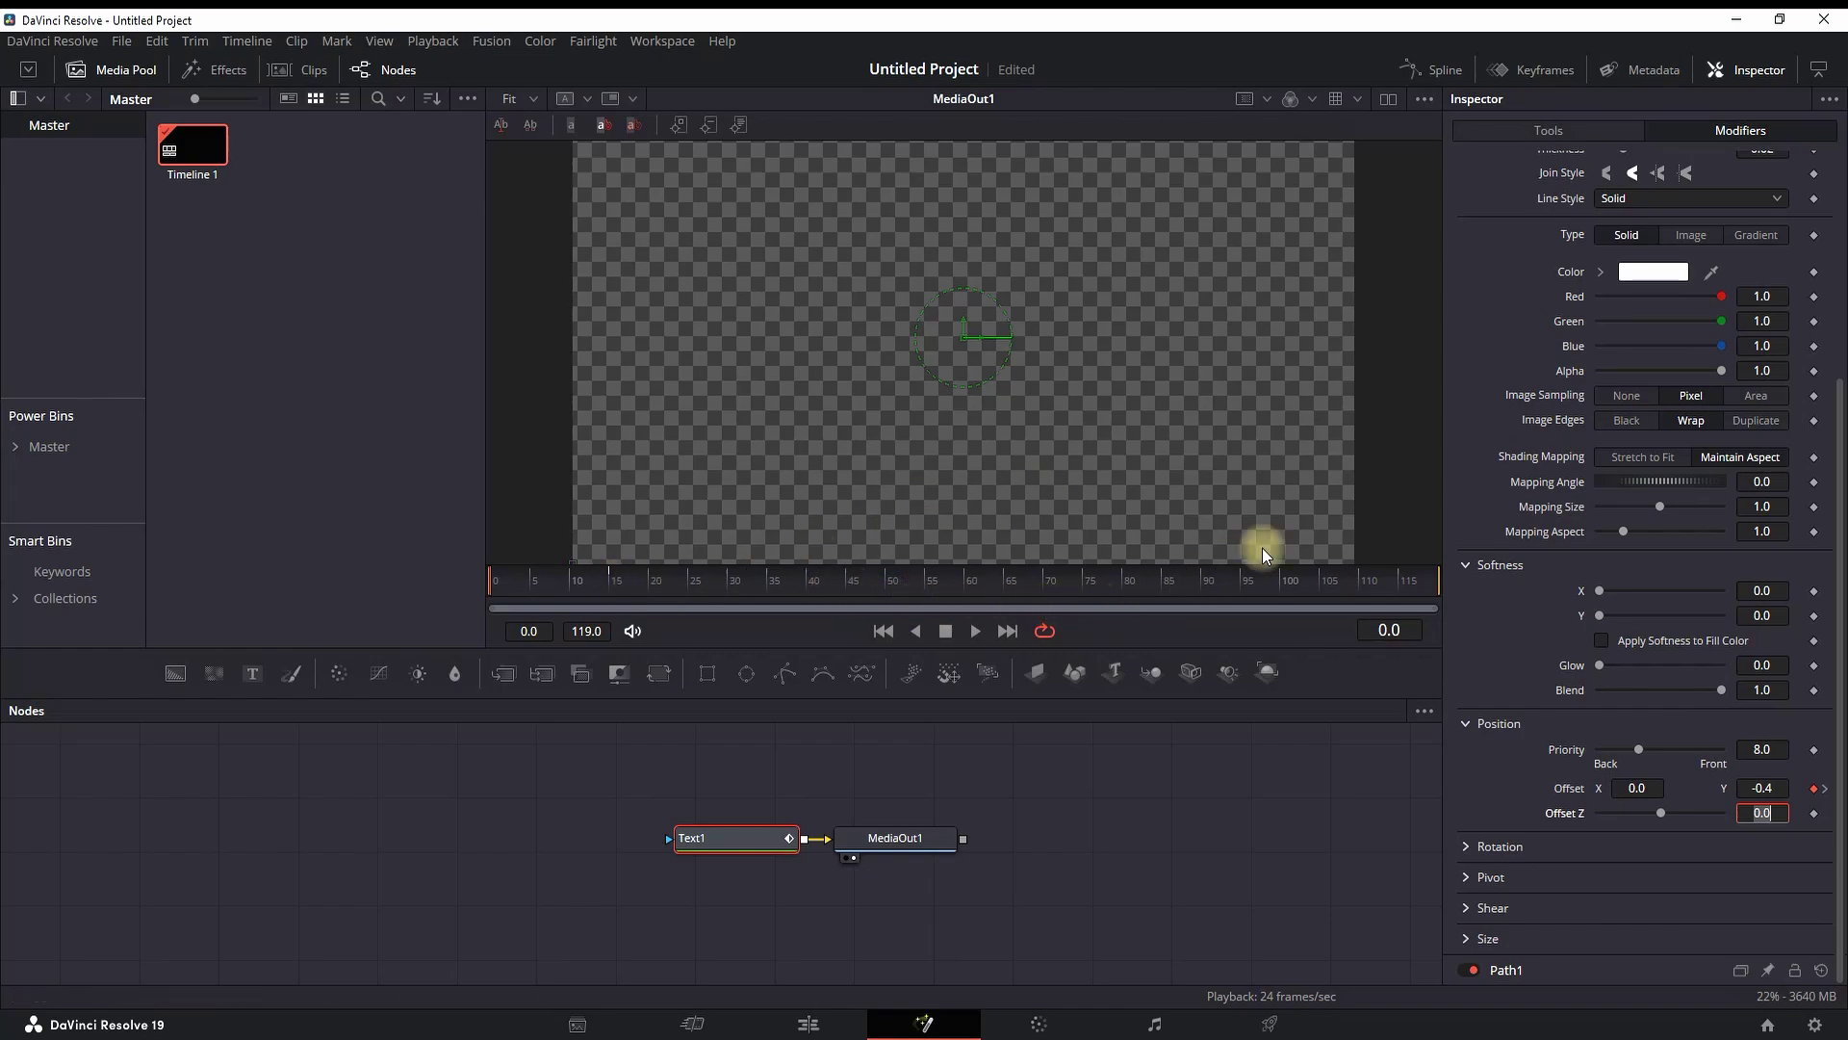
scroll(1544, 487, "up", 5)
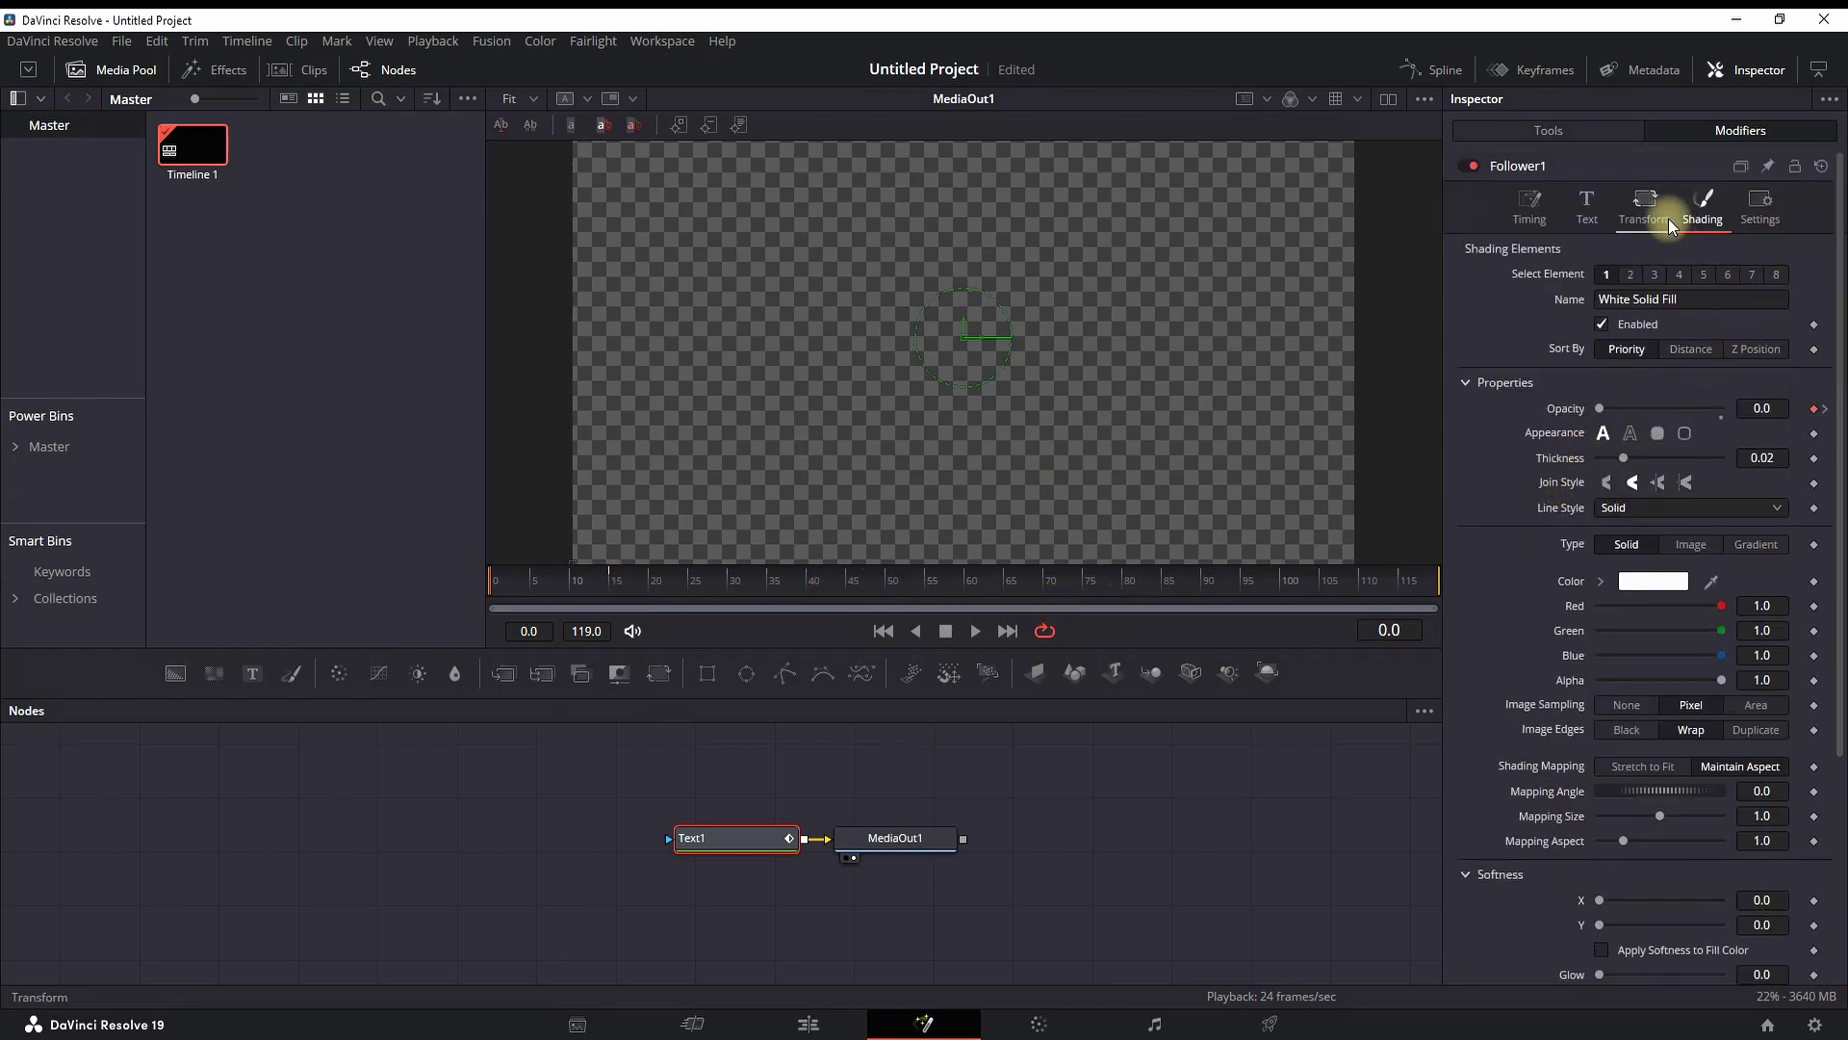
- Set Follower1 timing to Left to Right order, Between Each Character delay, and 1.5 delay
left_click(1529, 208)
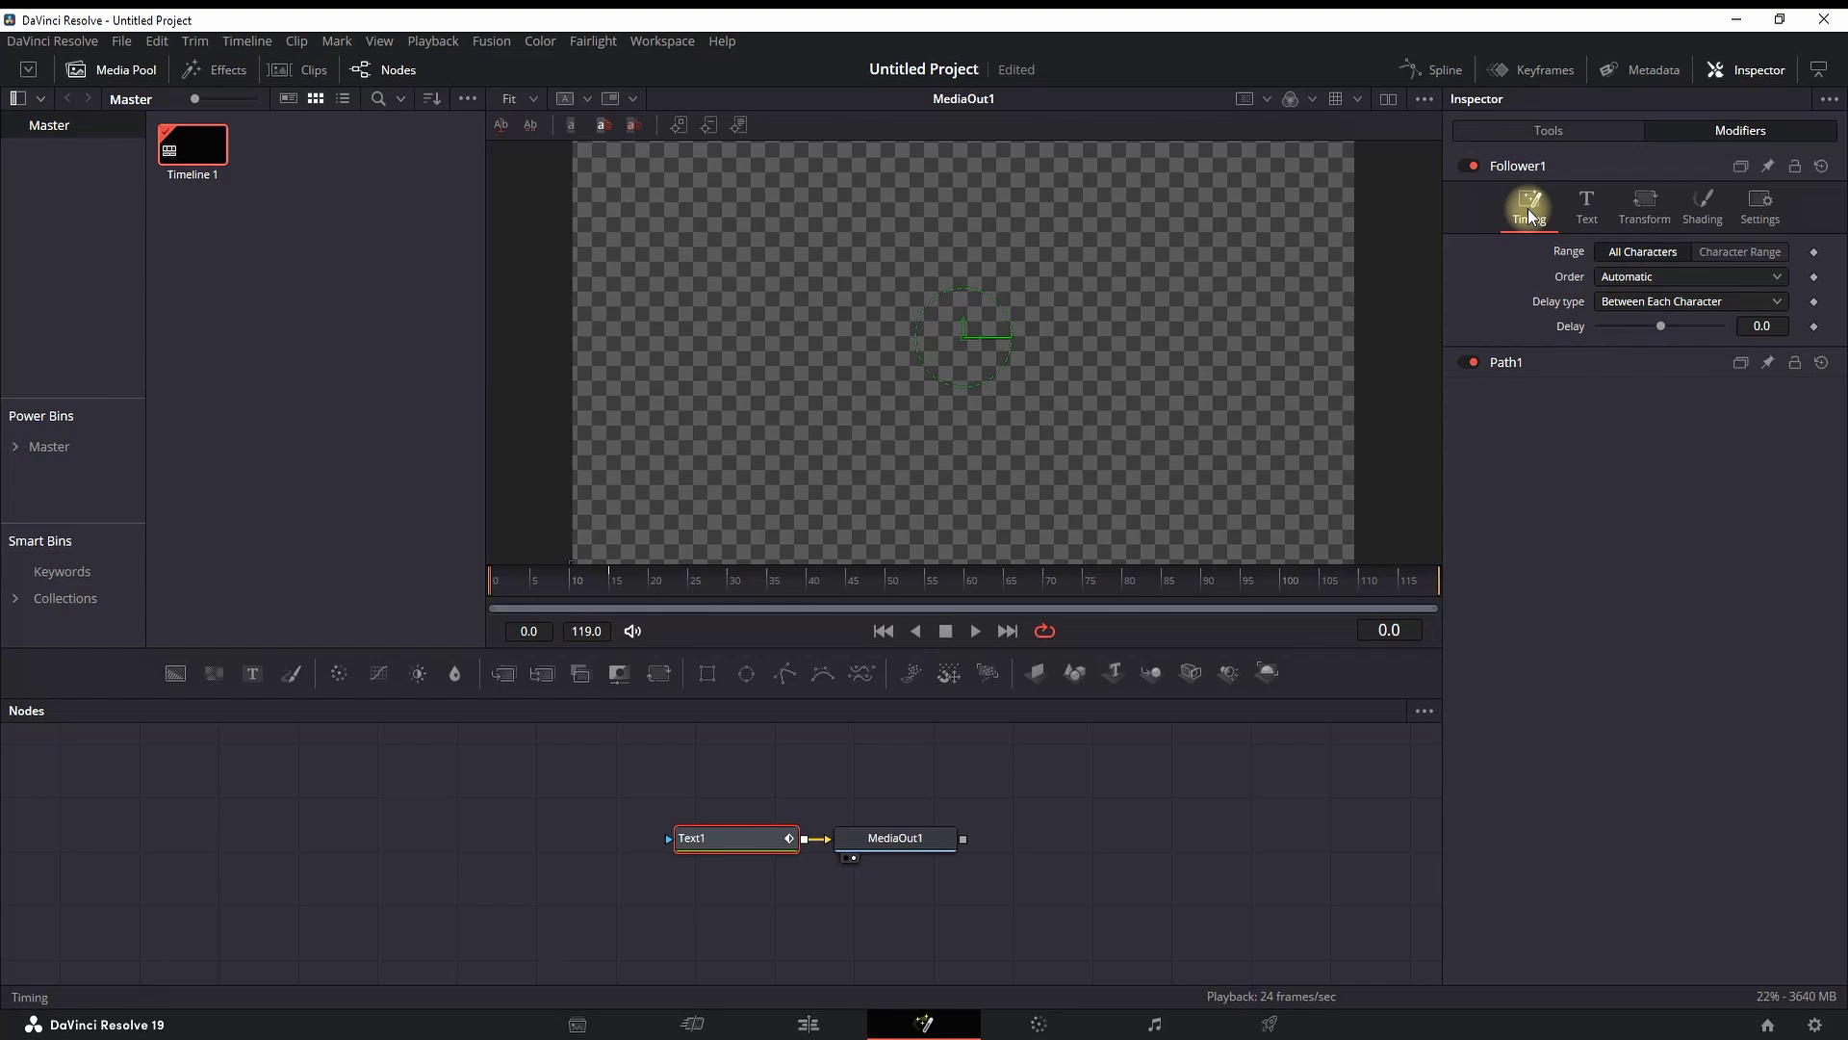
left_click(1665, 275)
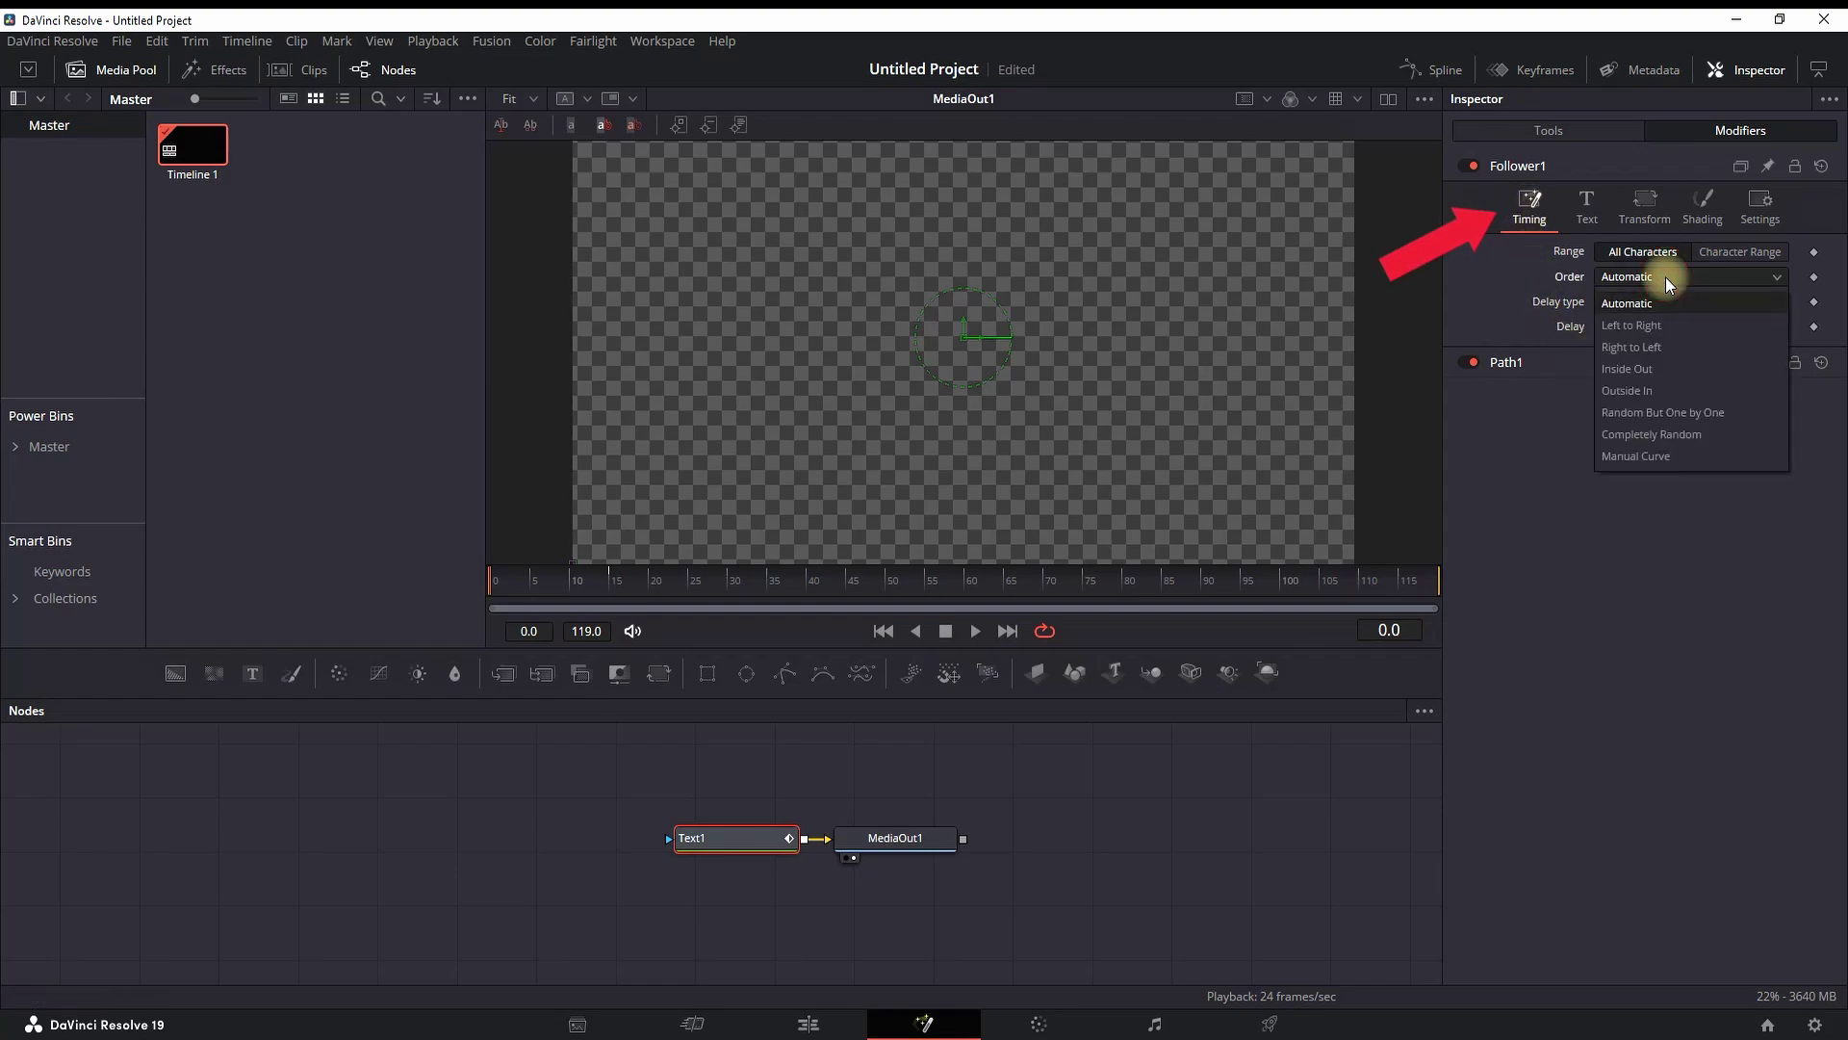
left_click(1637, 325)
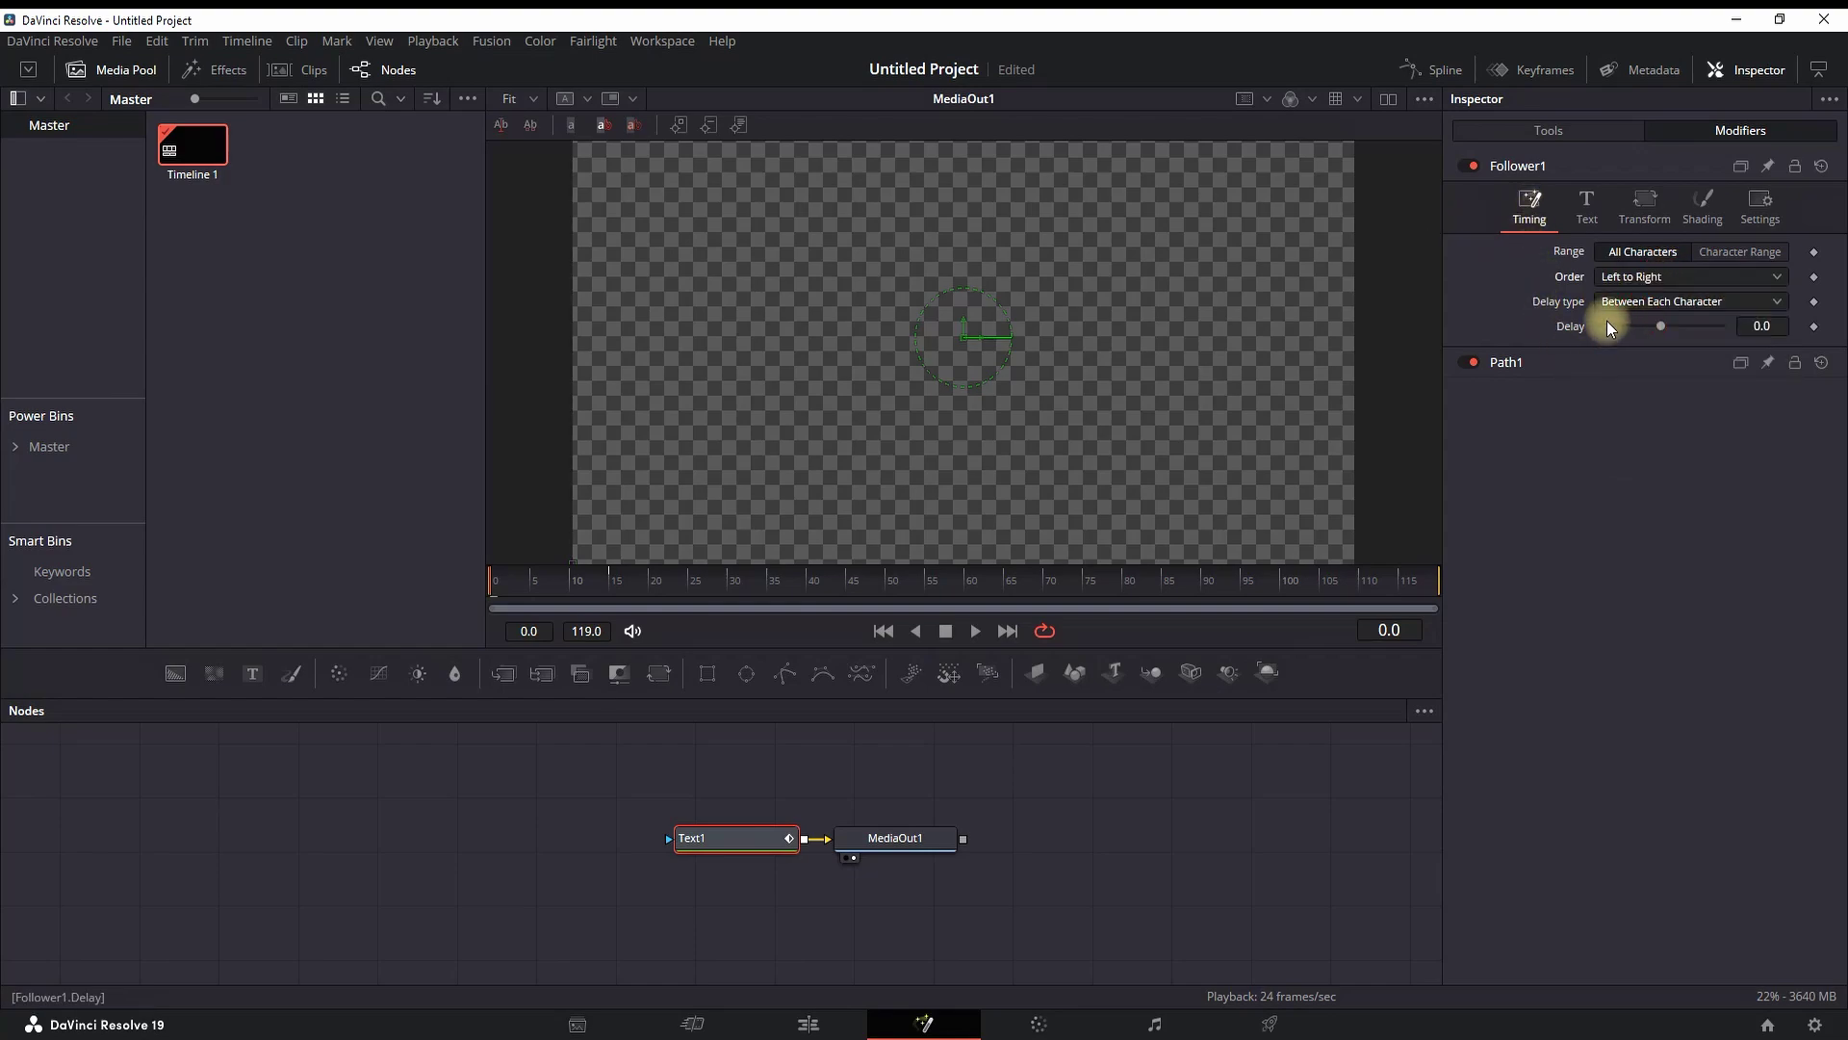
left_click(1662, 304)
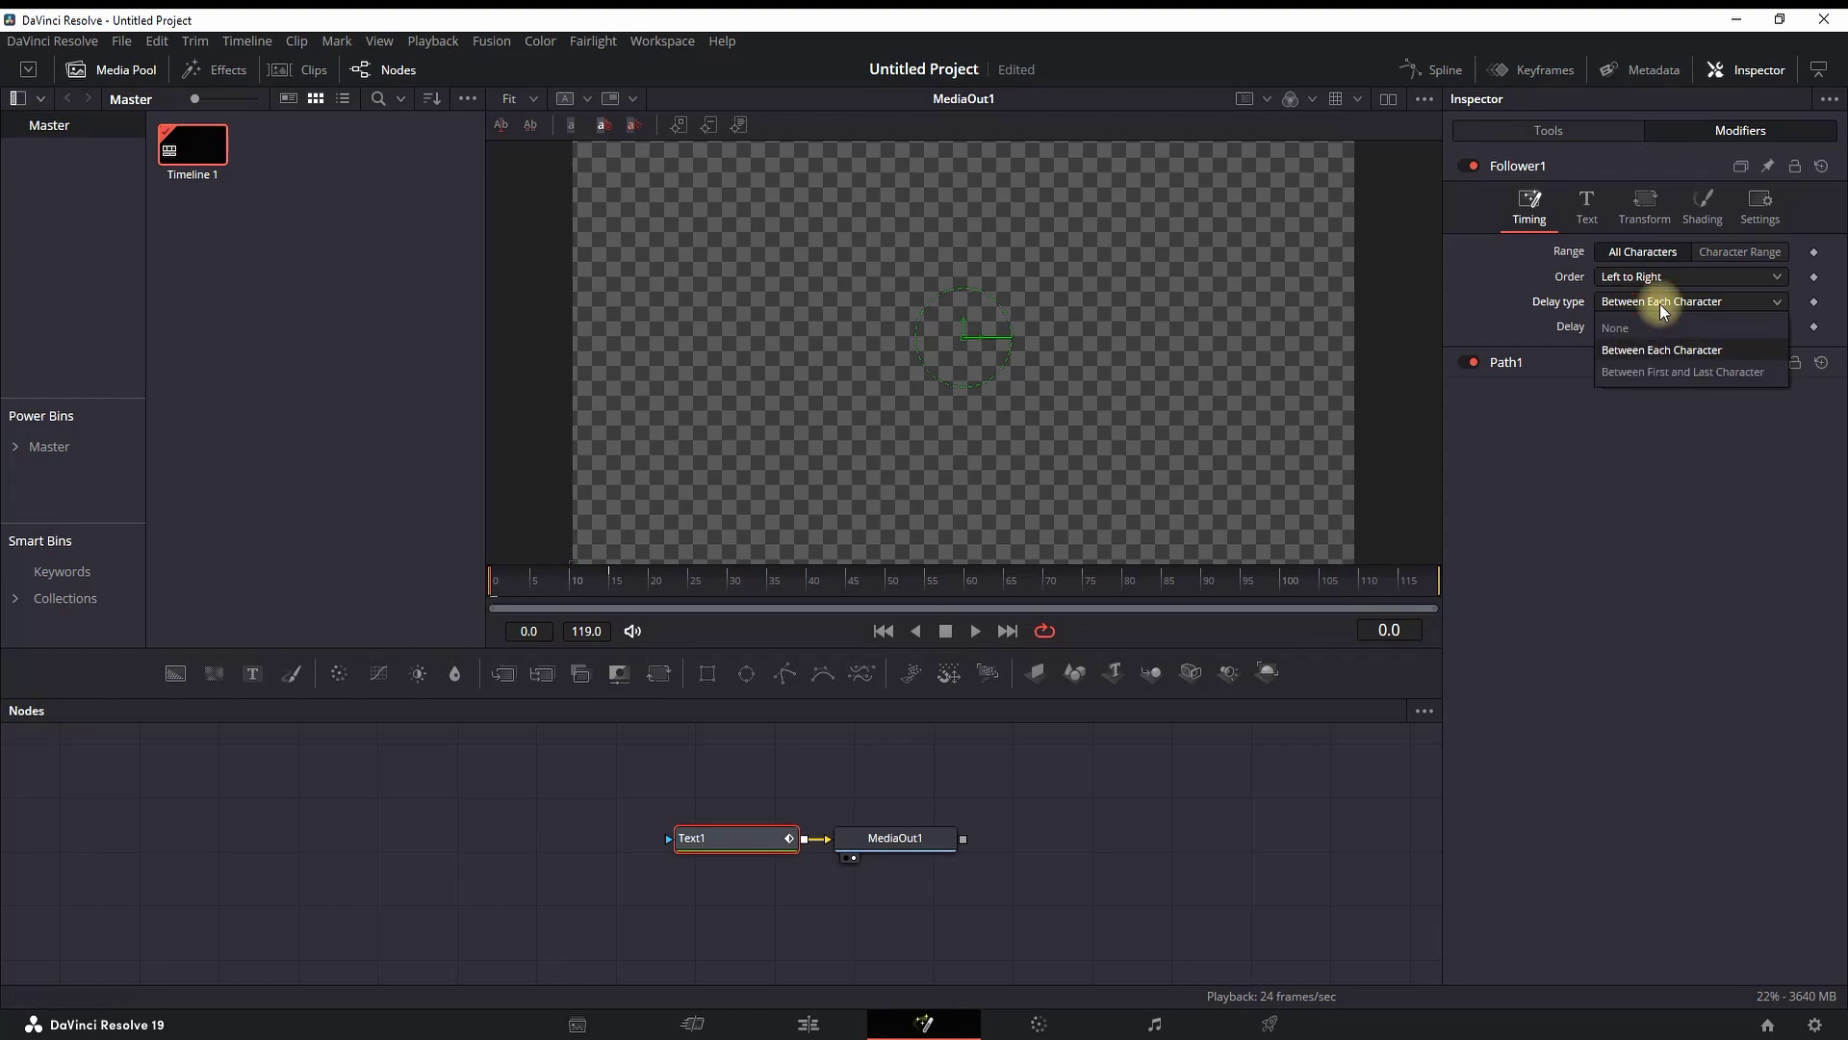
left_click(1663, 306)
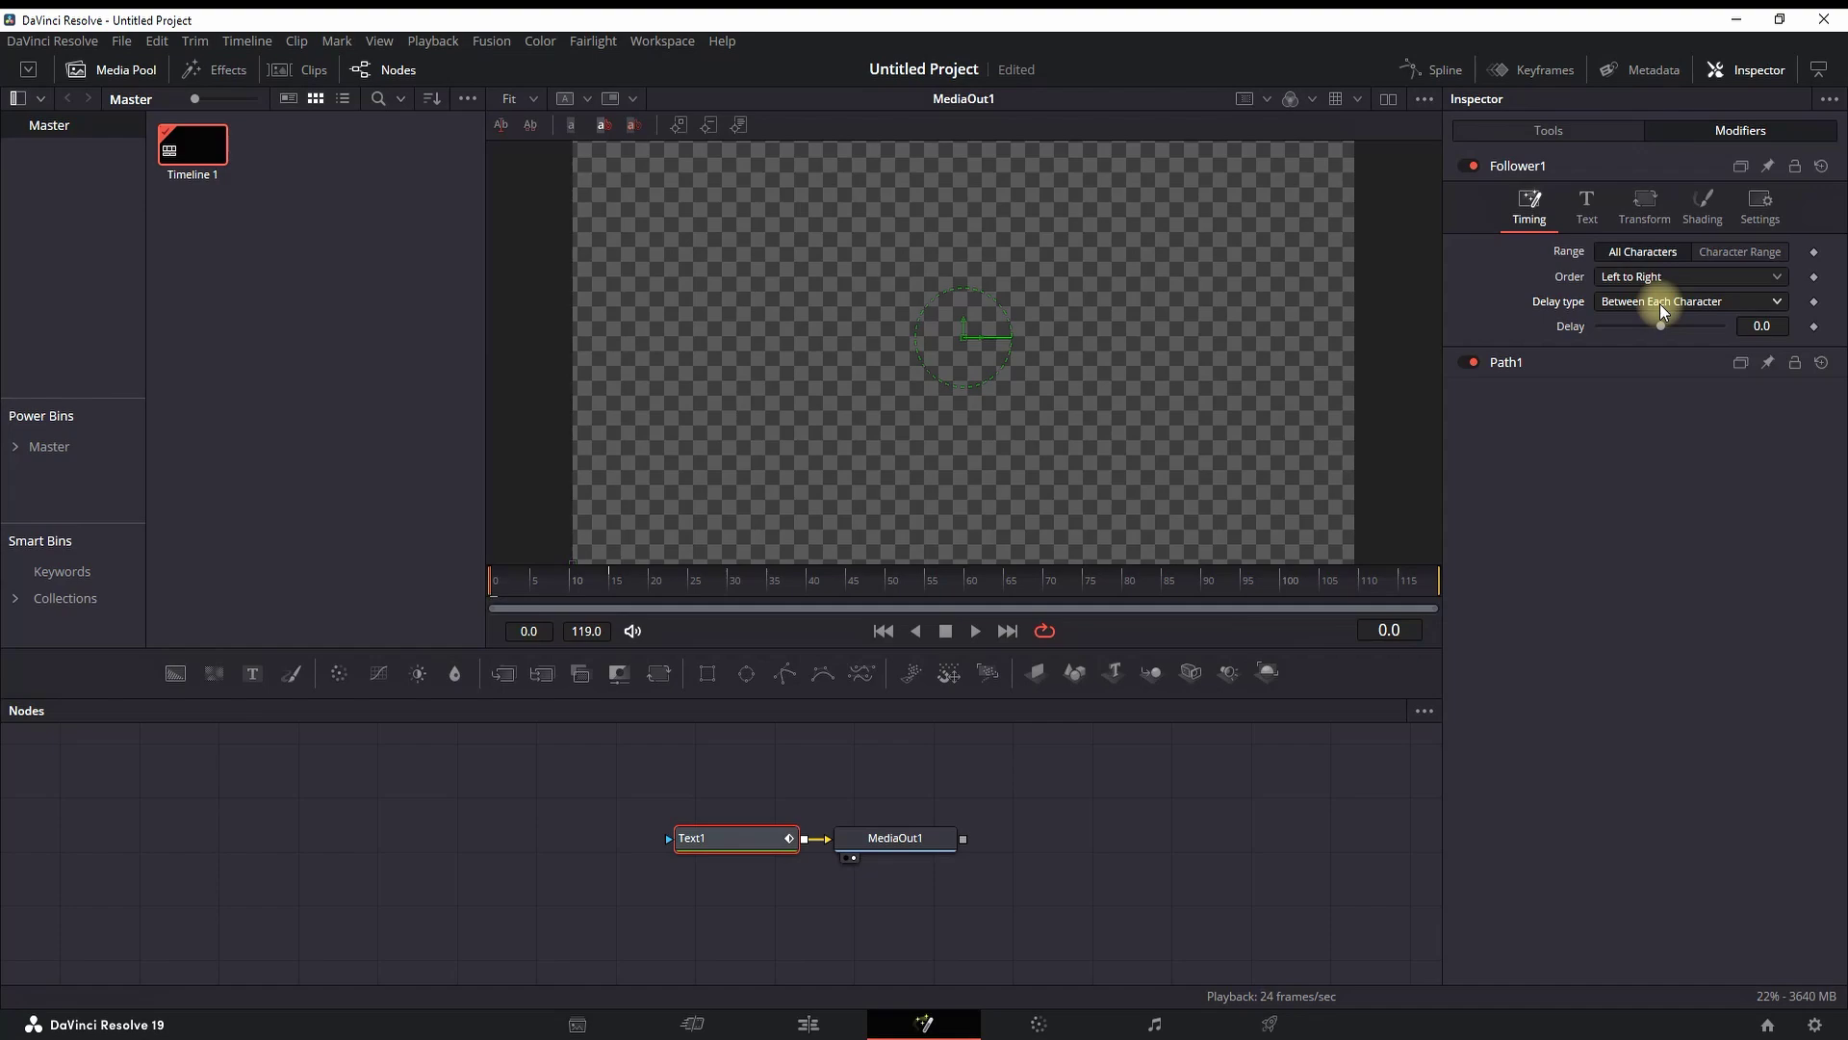
left_click(1659, 279)
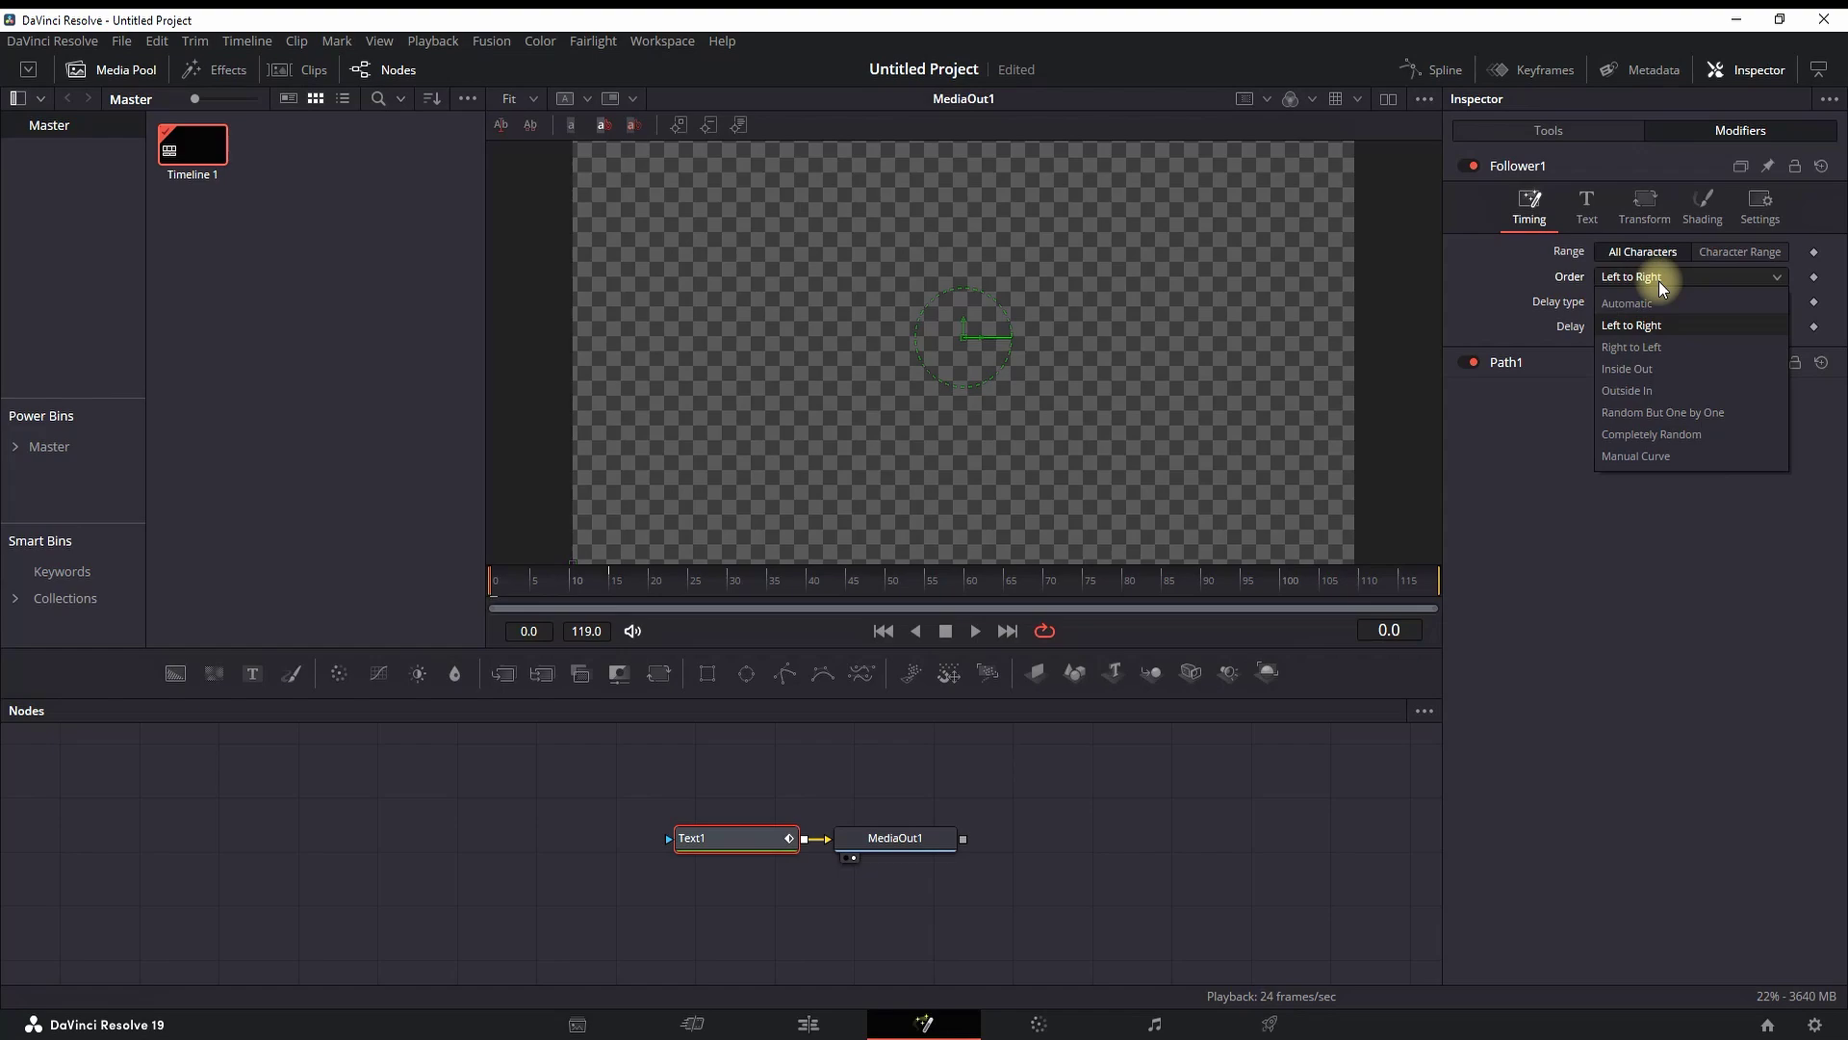
left_click(1659, 281)
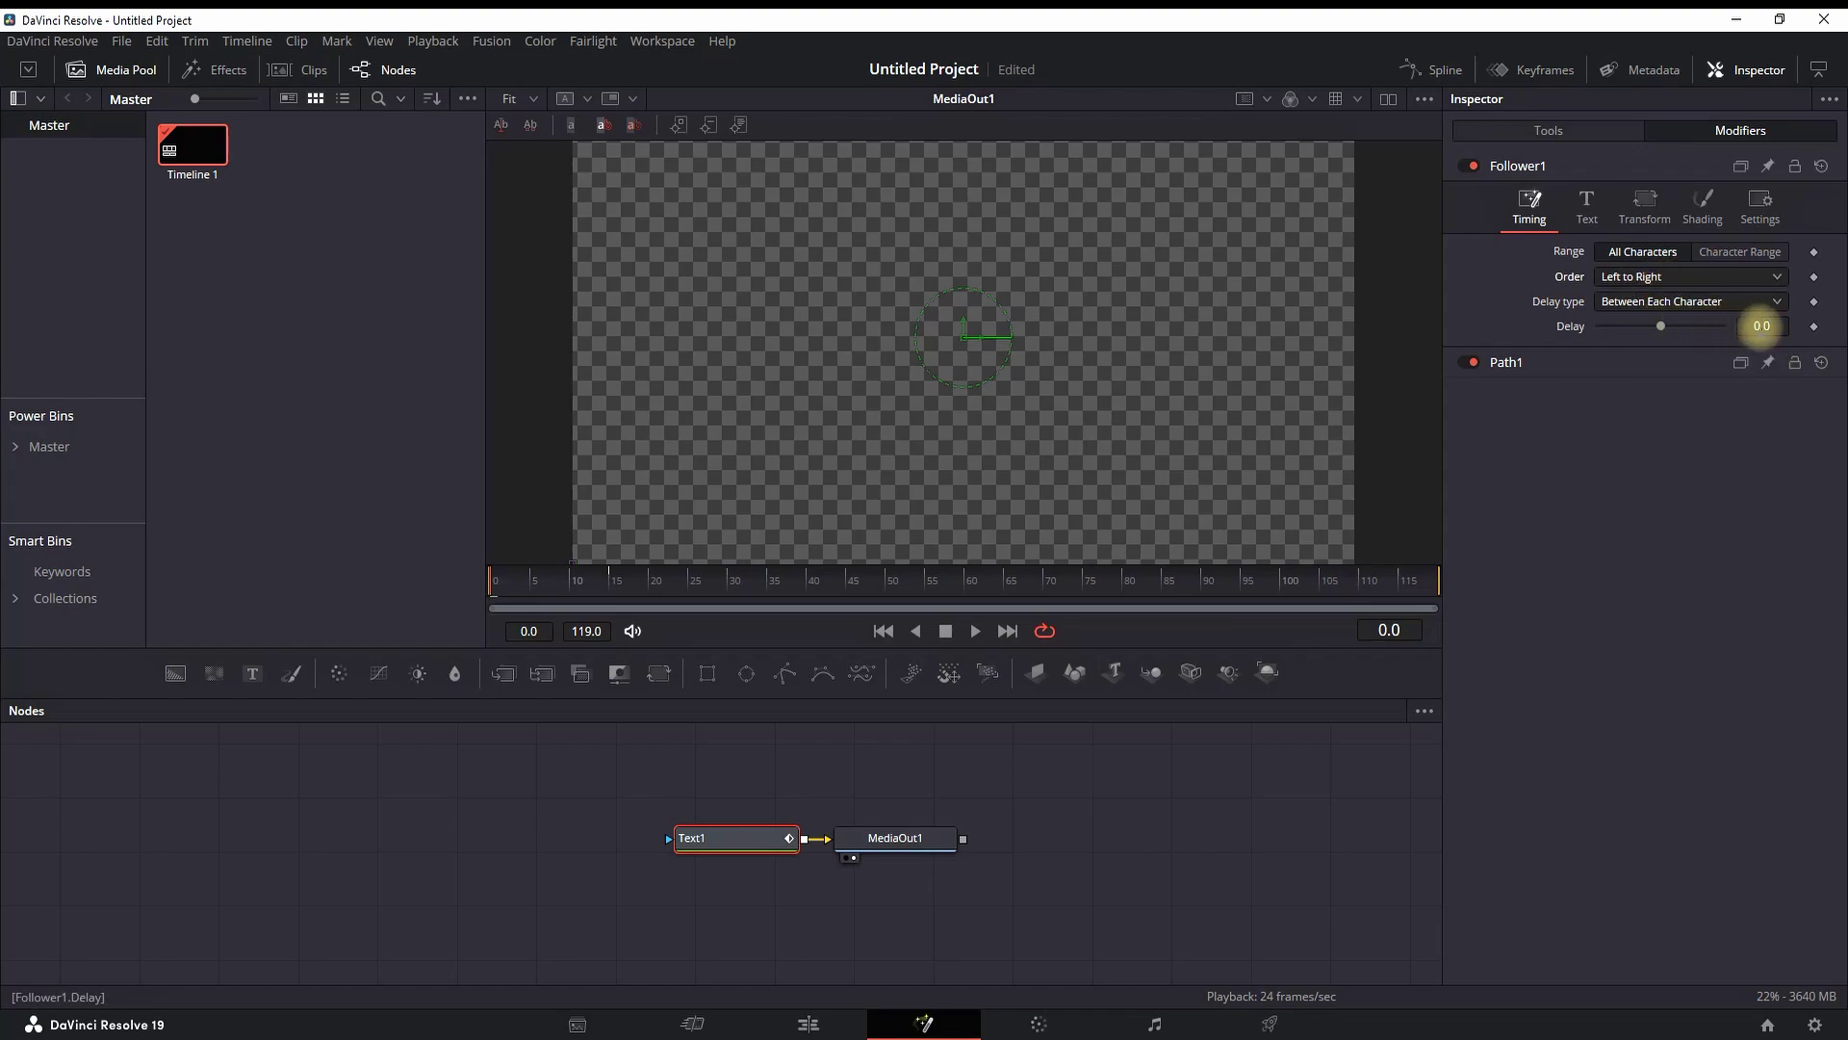
left_click(1762, 325)
type("1.5")
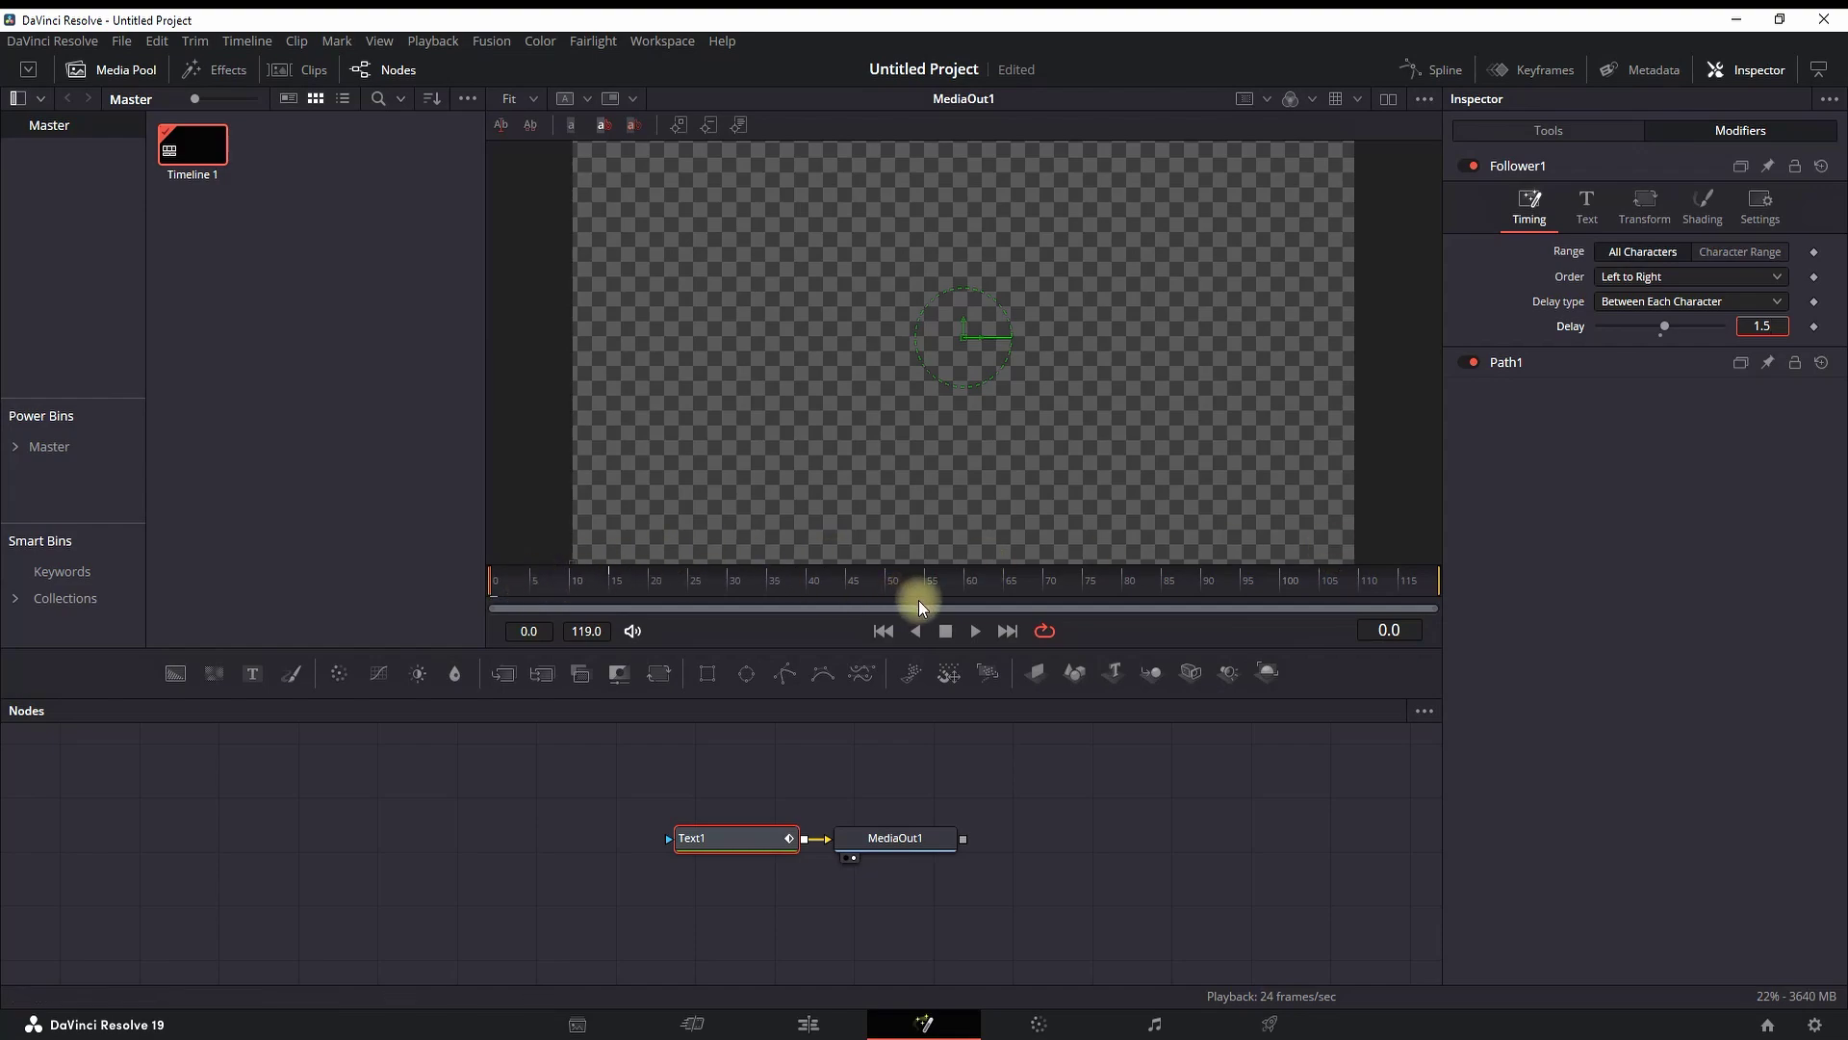
- Play the HELLO! reveal, rewind to frame 0 and replay it, then select Text1
left_click(972, 632)
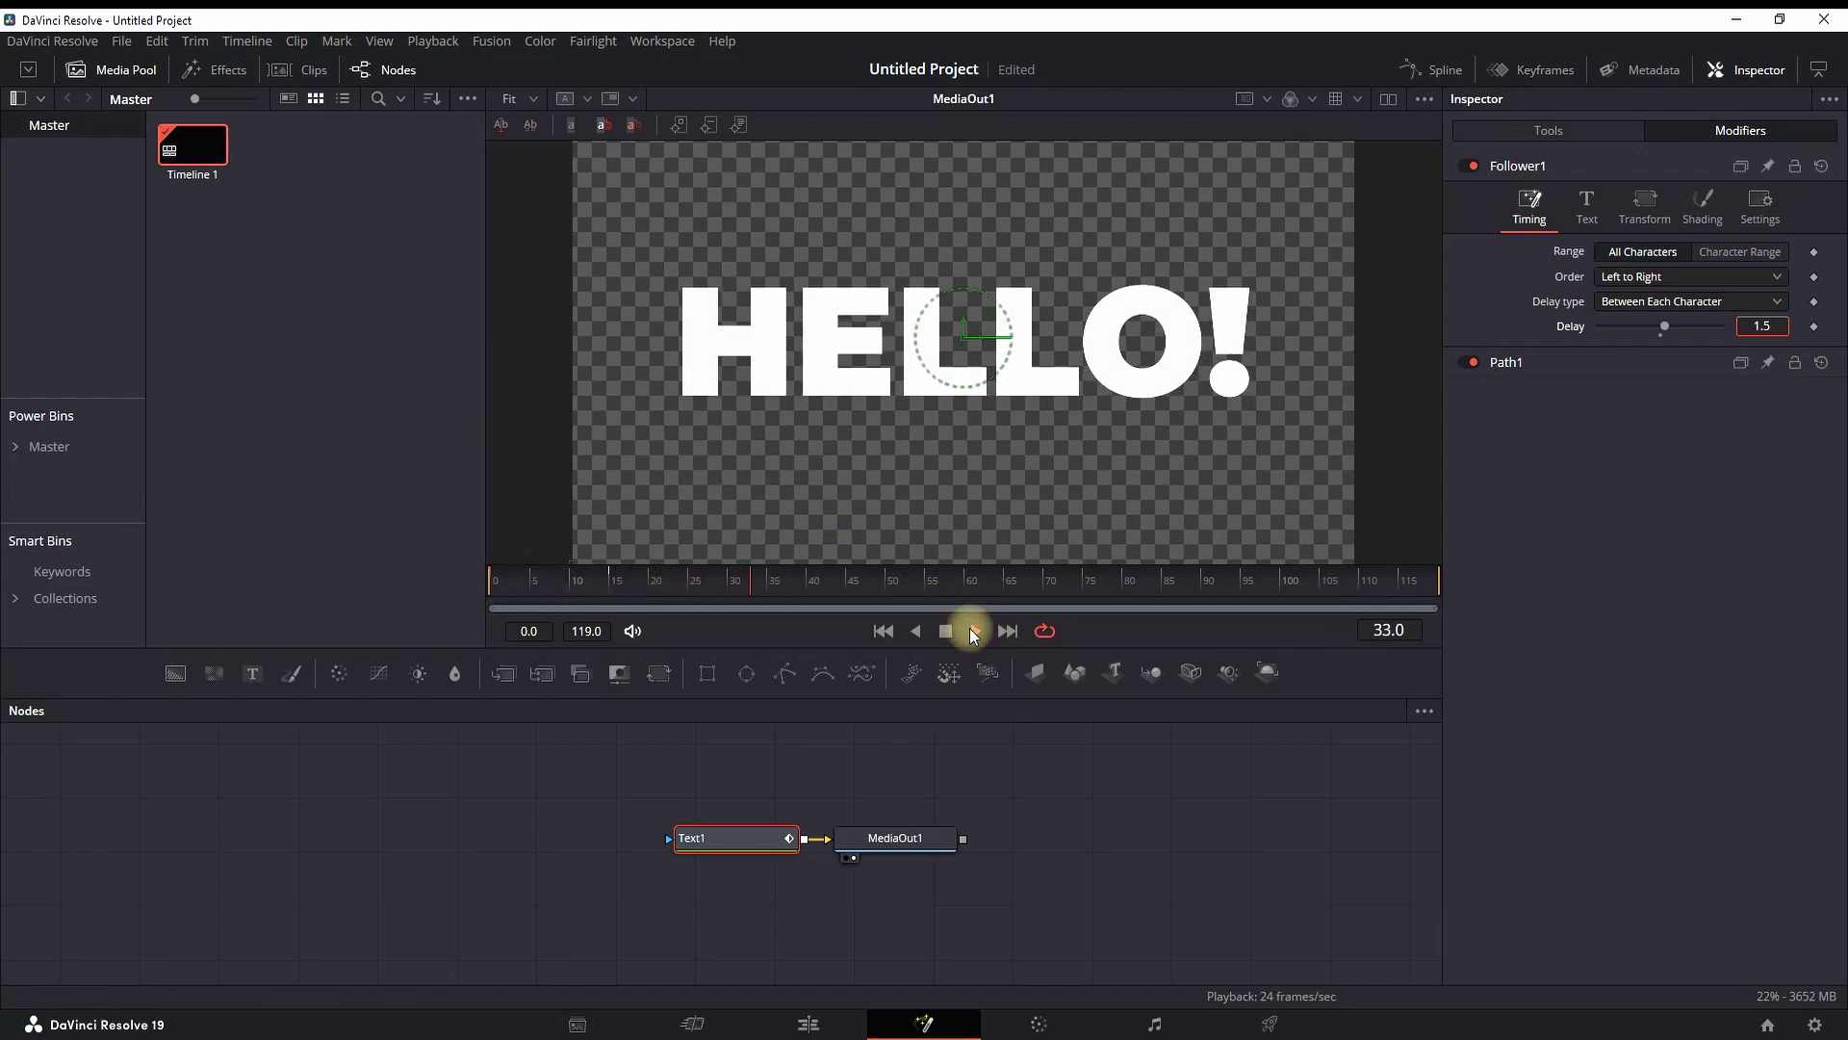
left_click_drag(811, 616, 466, 591)
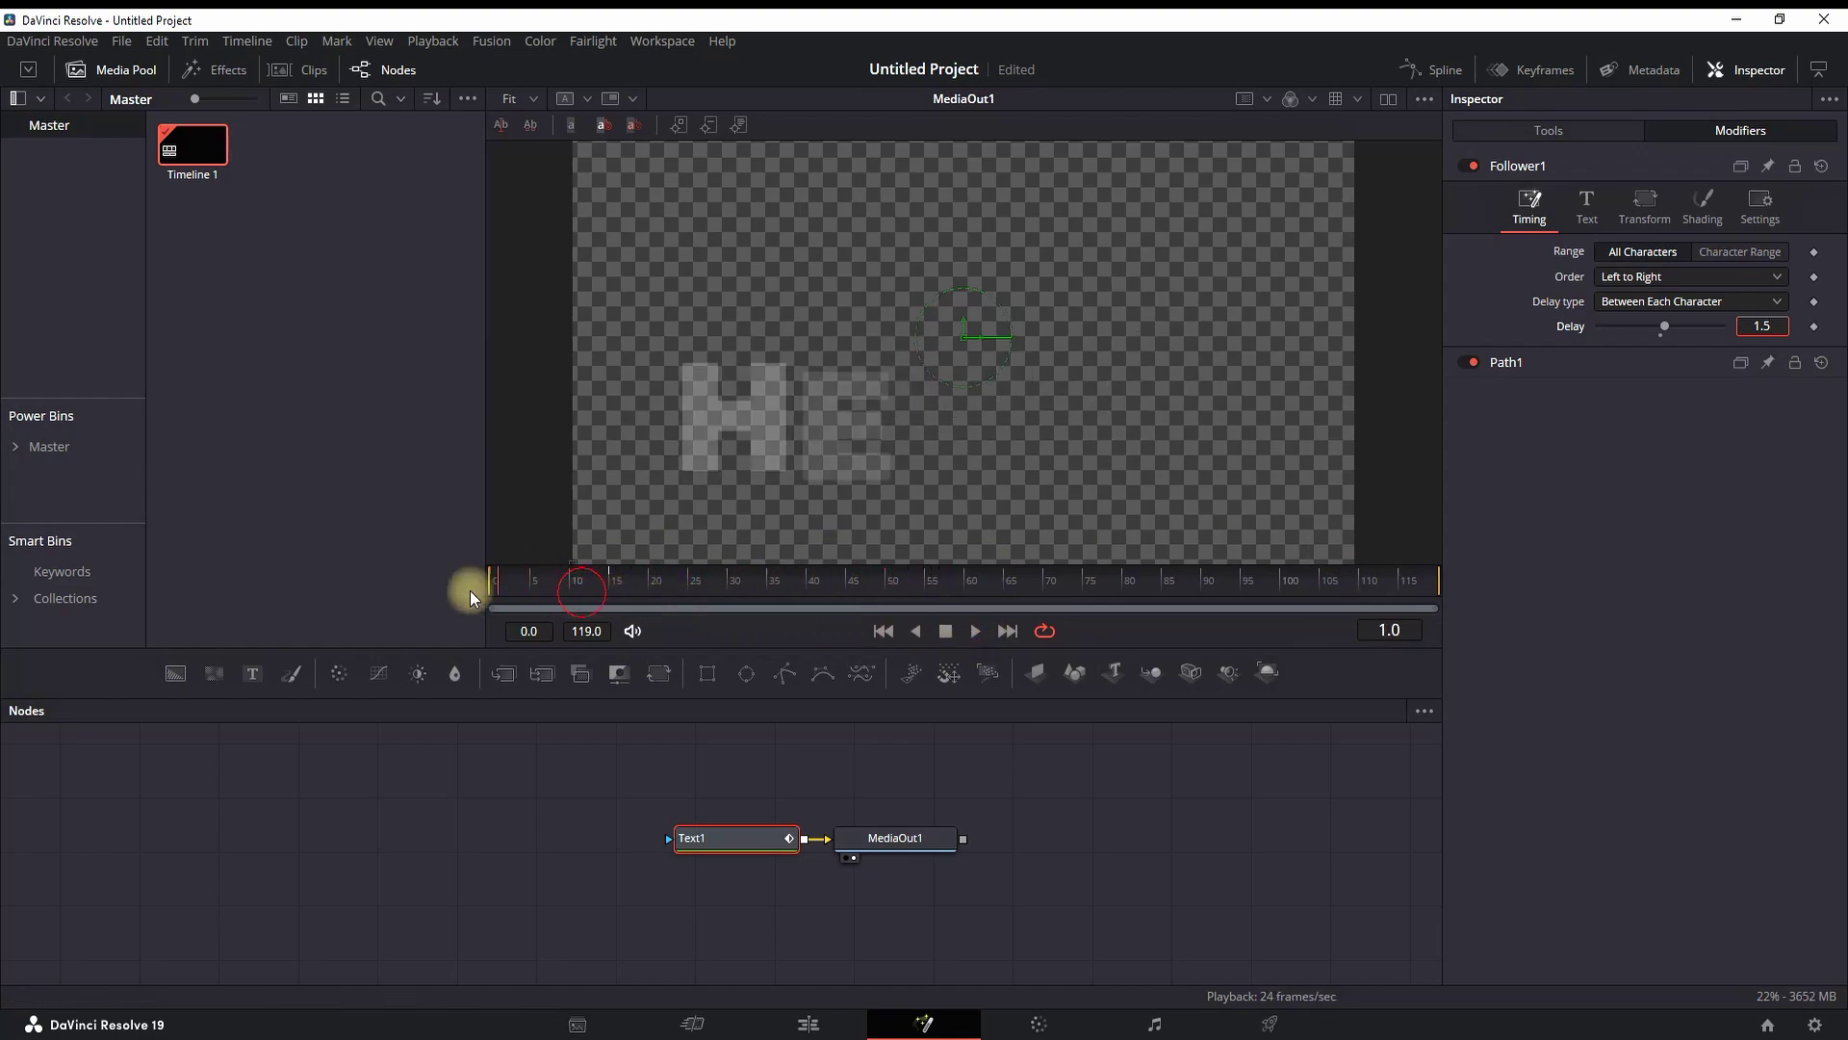
left_click(974, 631)
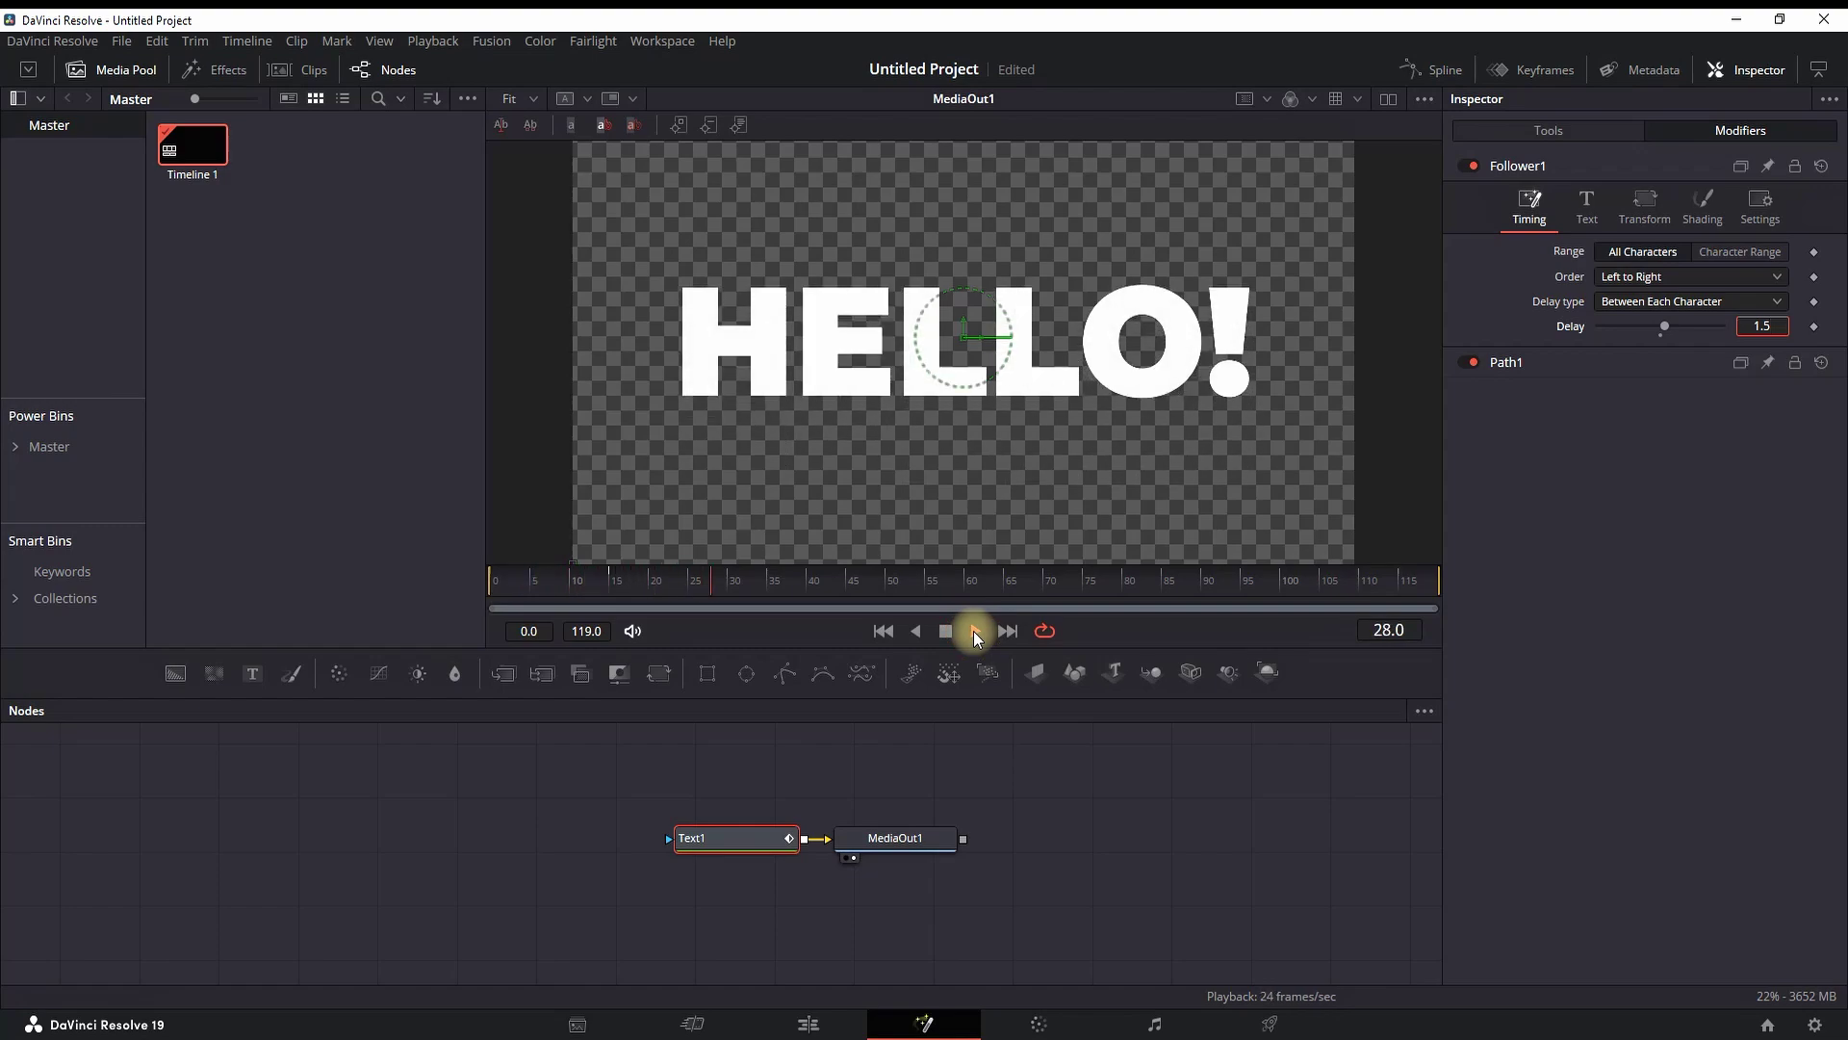
left_click(759, 836)
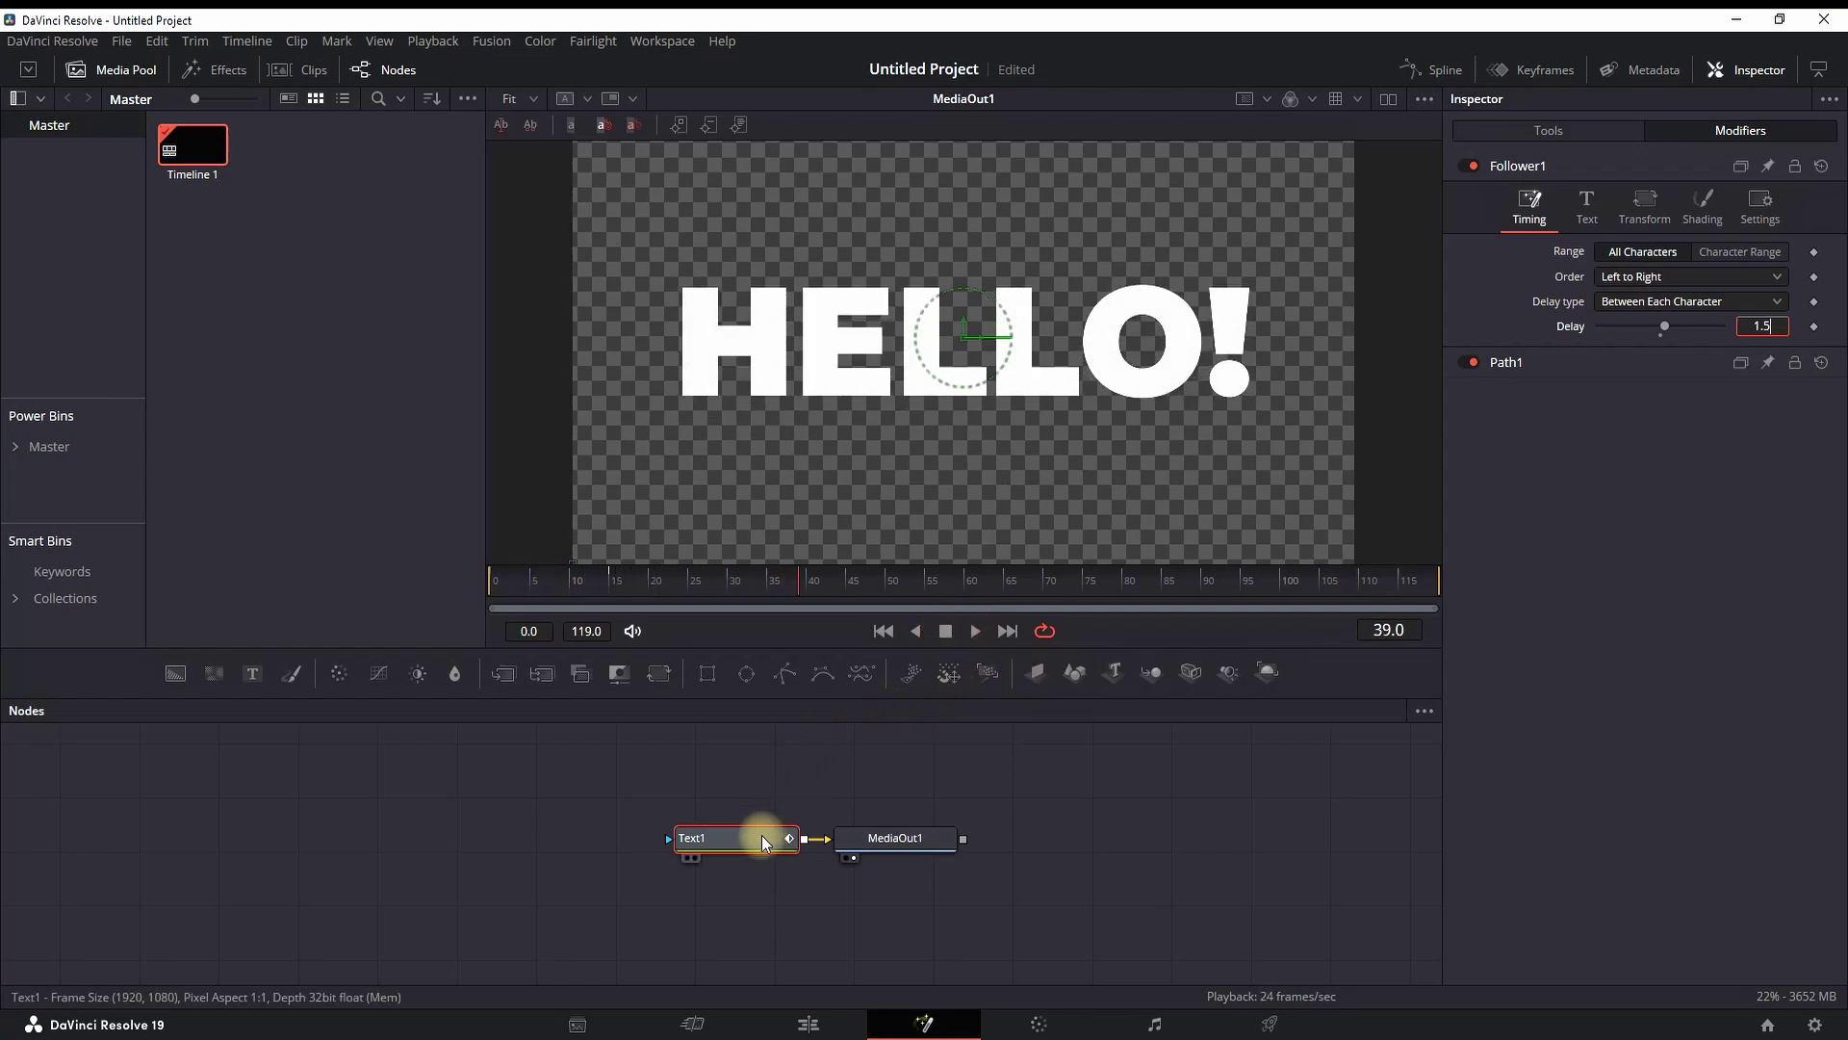
- Smooth all of Text1's opacity and displacement keyframes in the Spline editor and replay the easing
left_click(1436, 73)
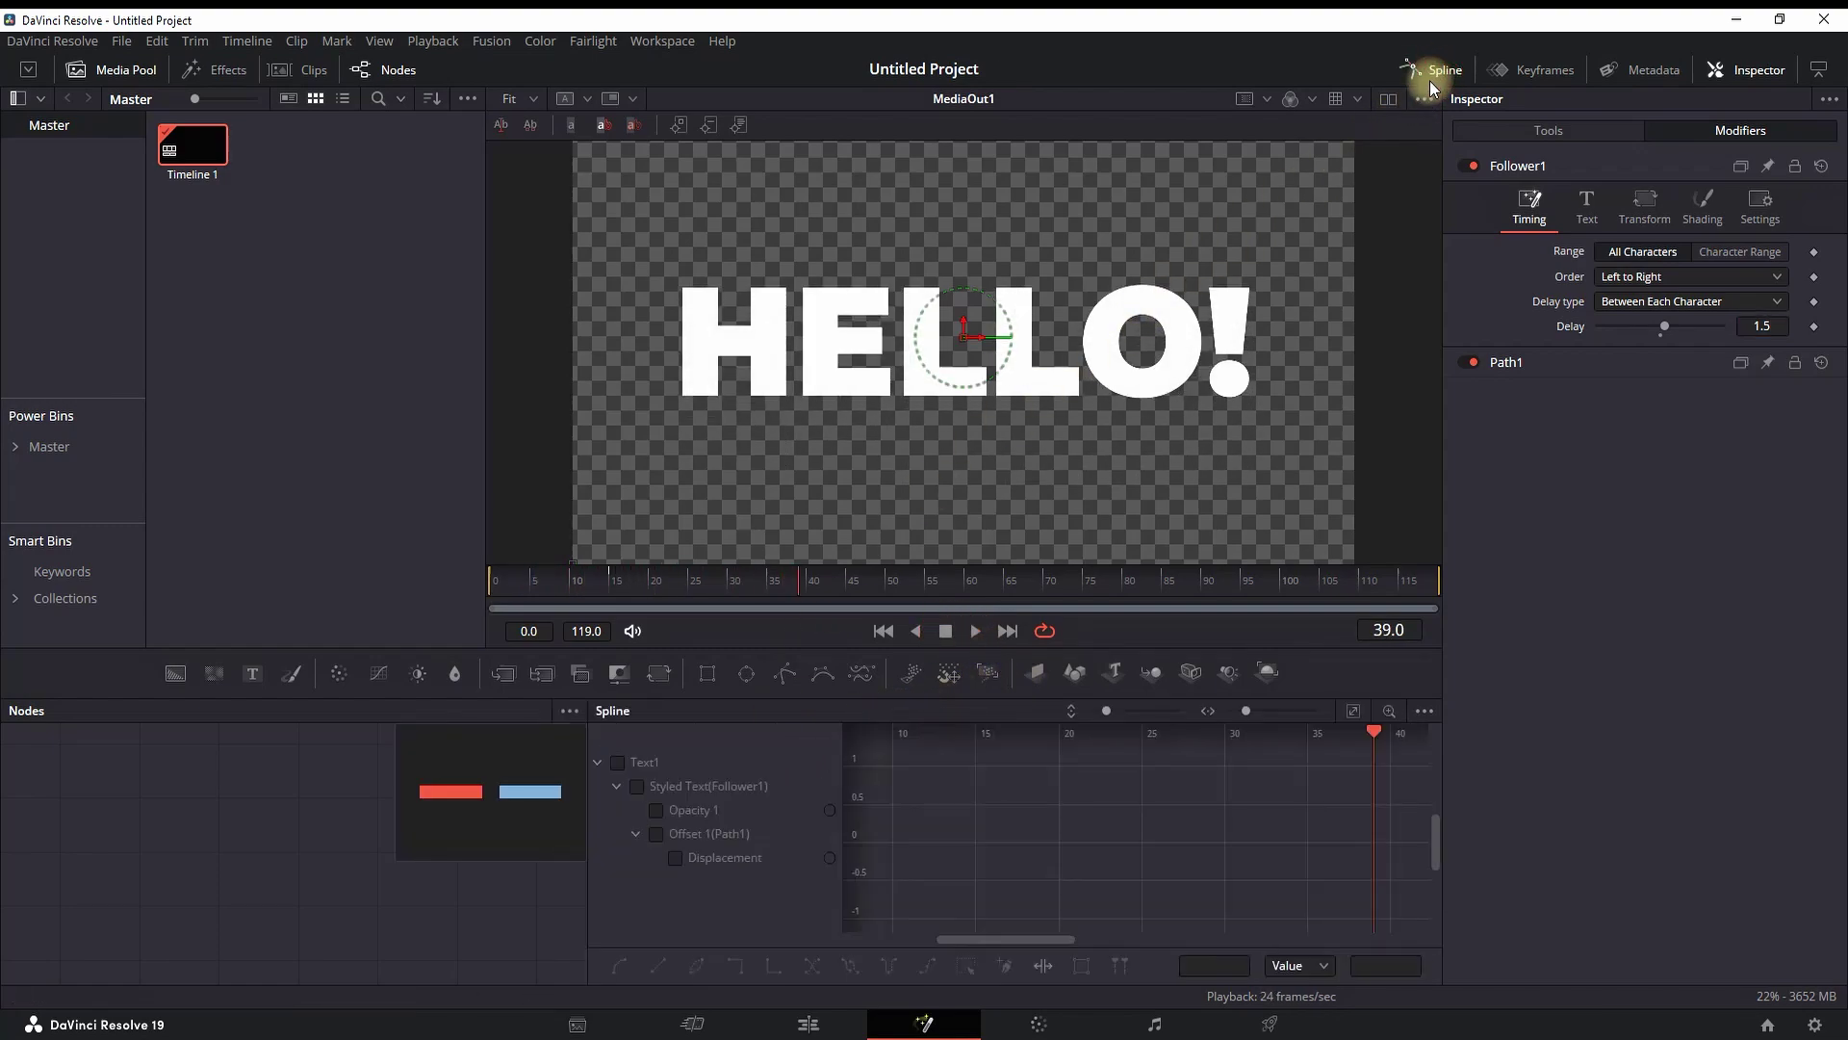
left_click(618, 761)
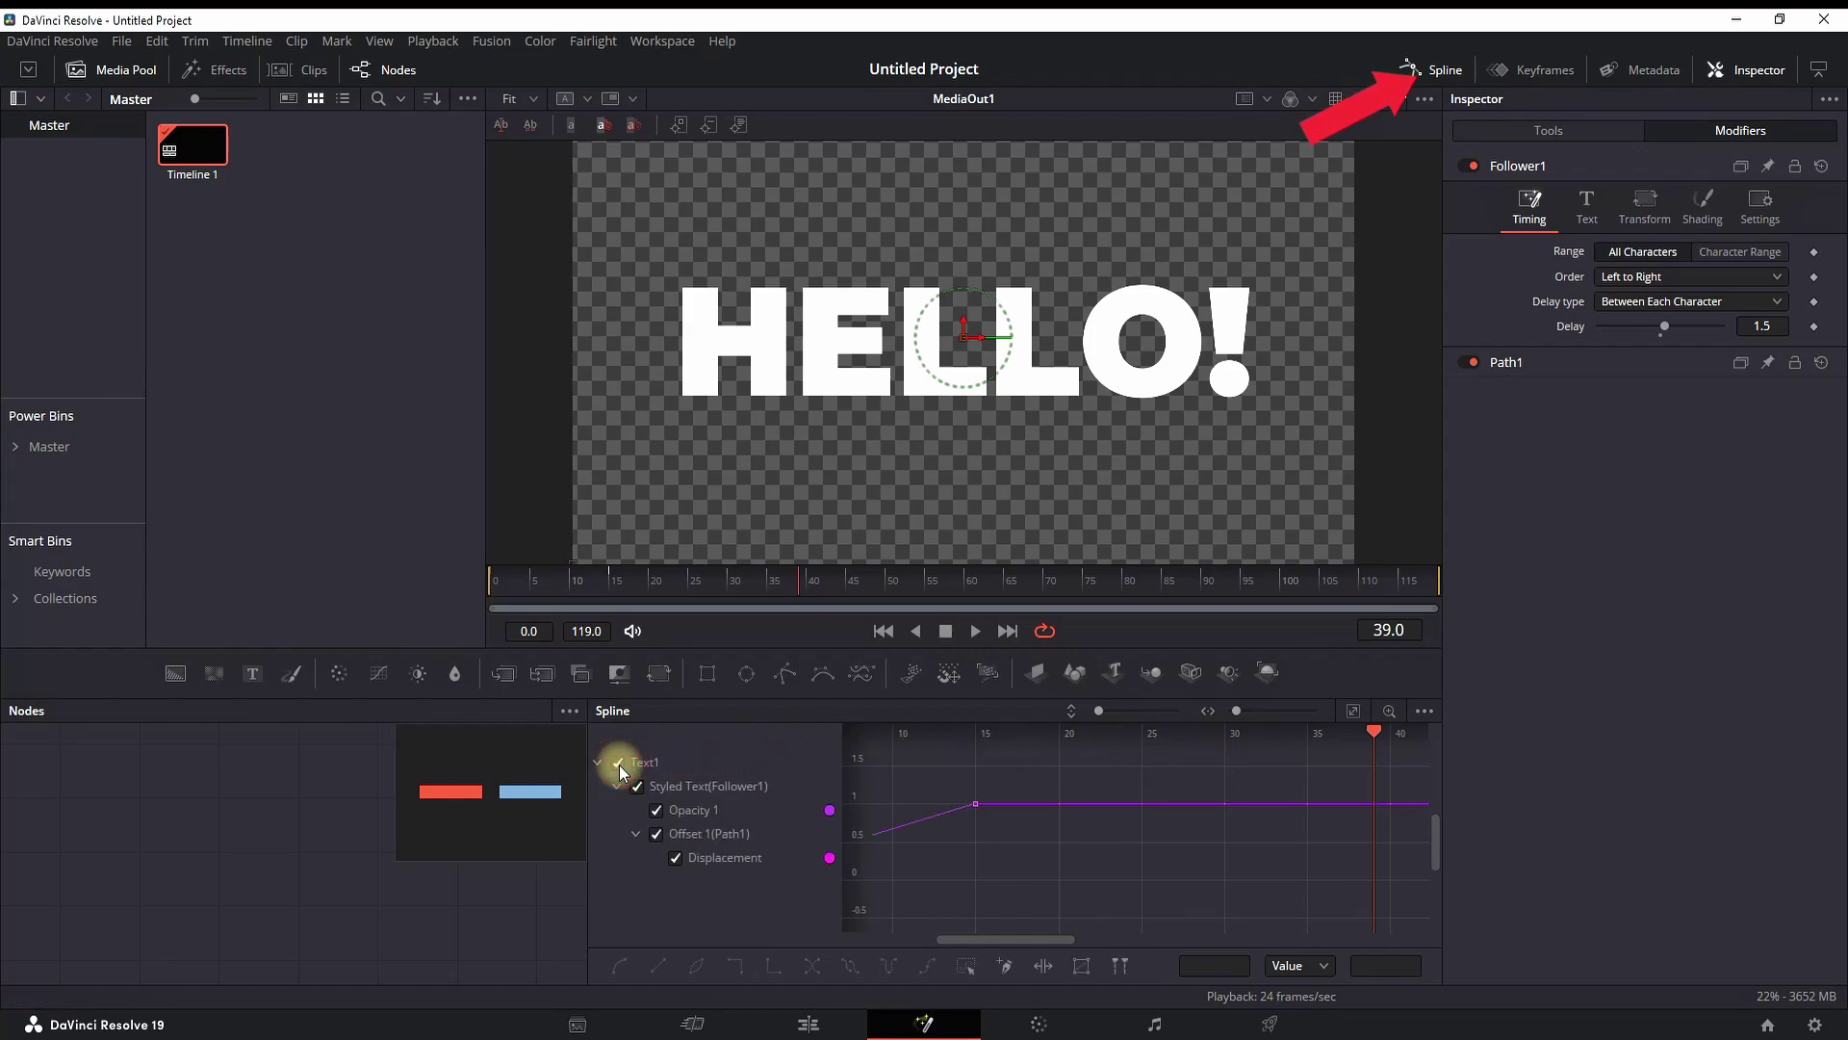
left_click(1353, 713)
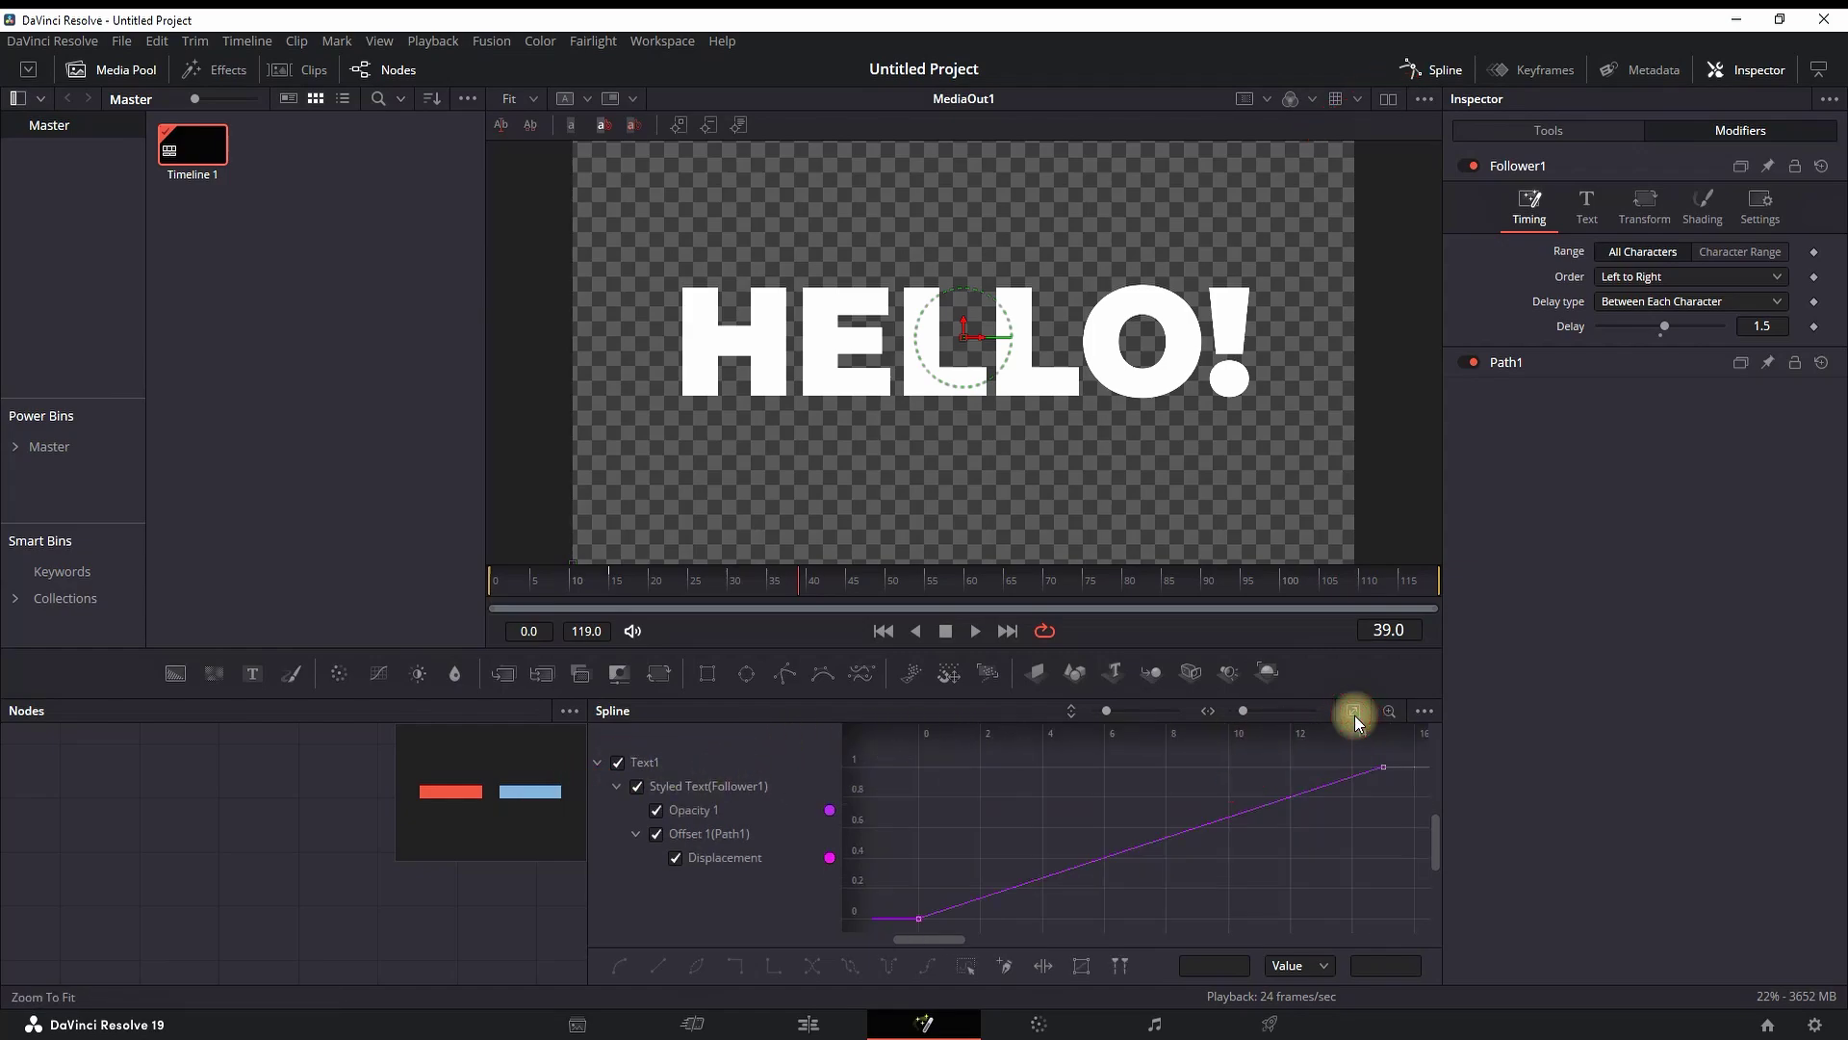
left_click(968, 965)
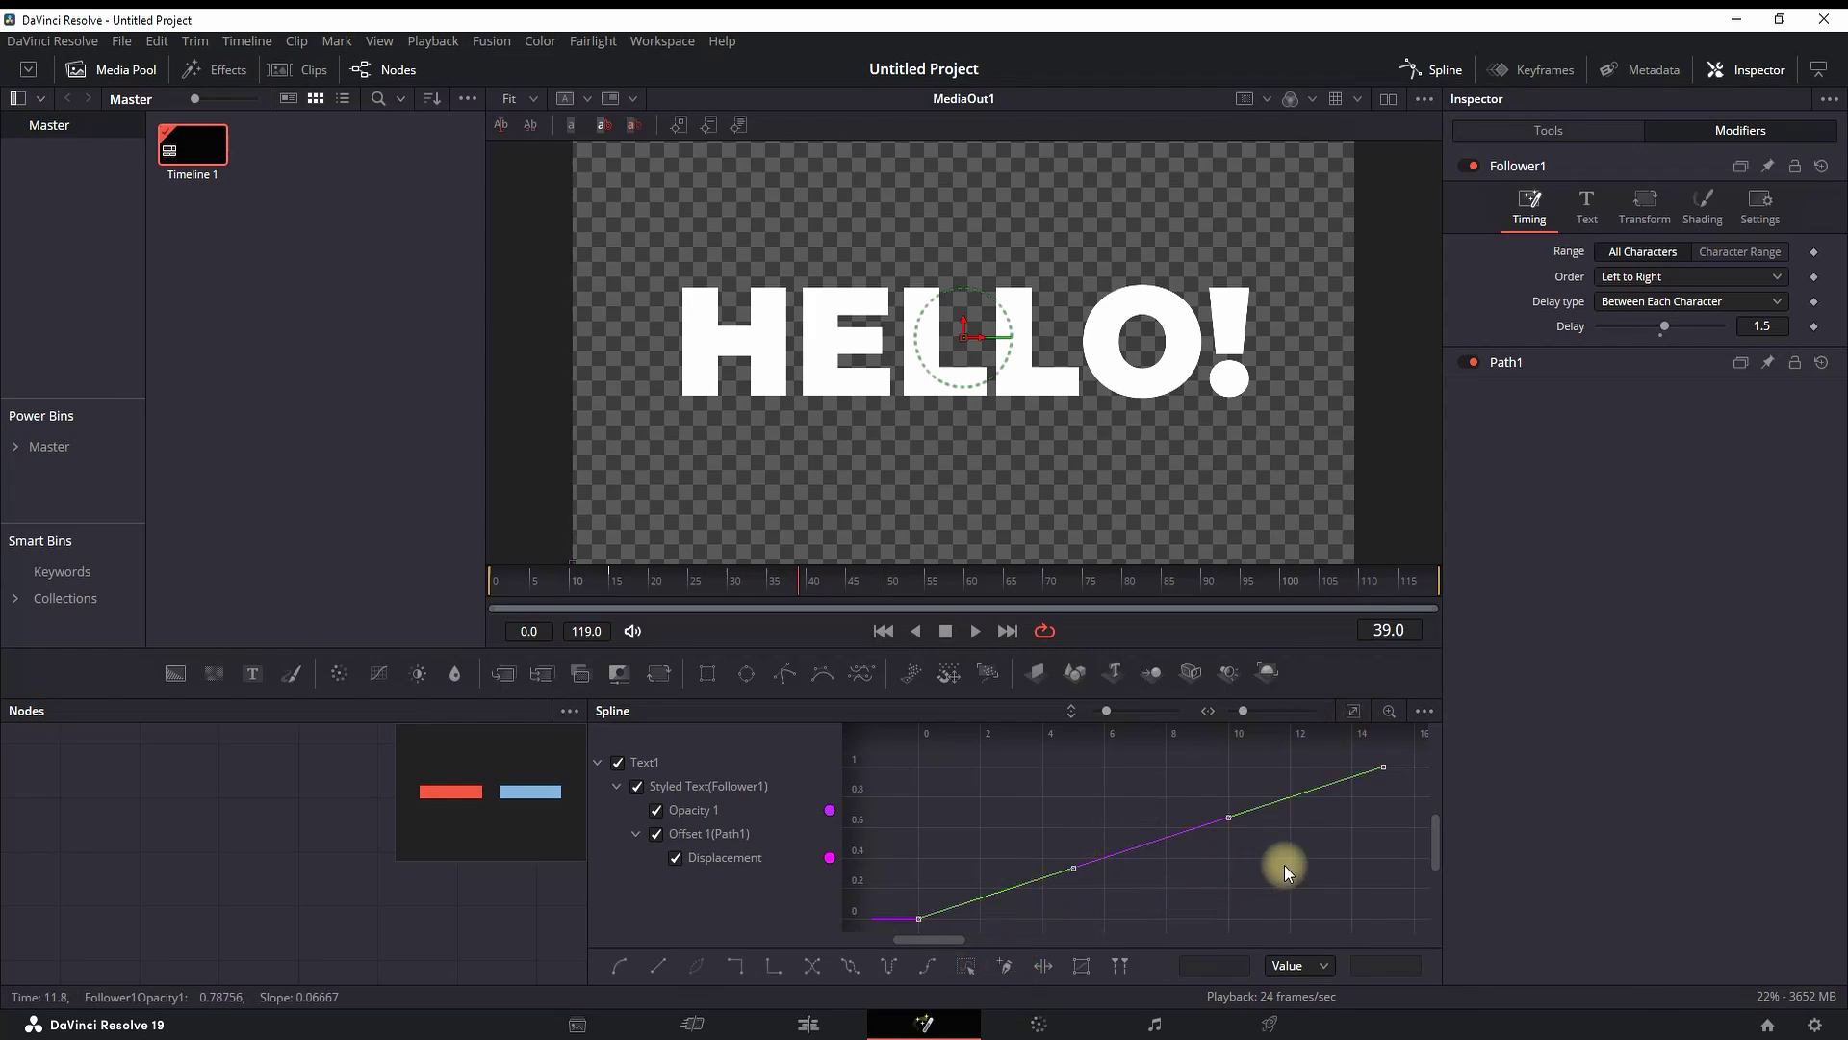
key("shift+s")
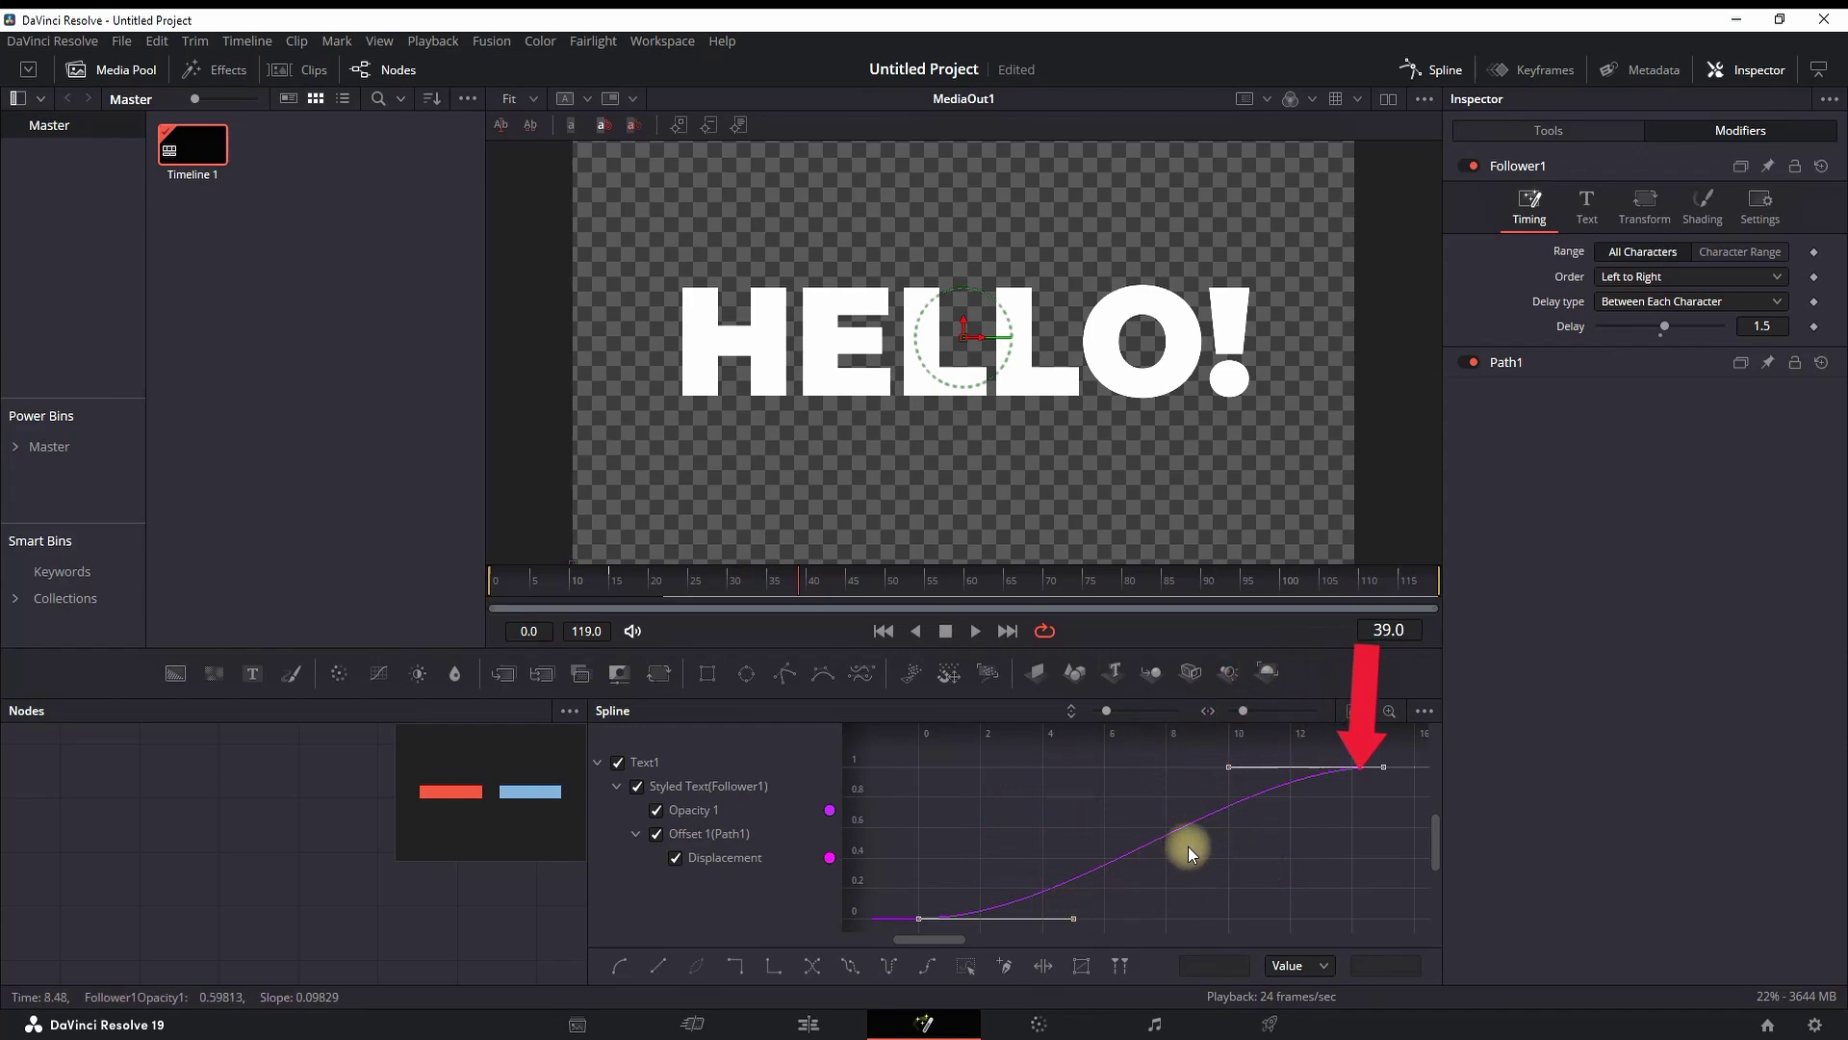
left_click(498, 580)
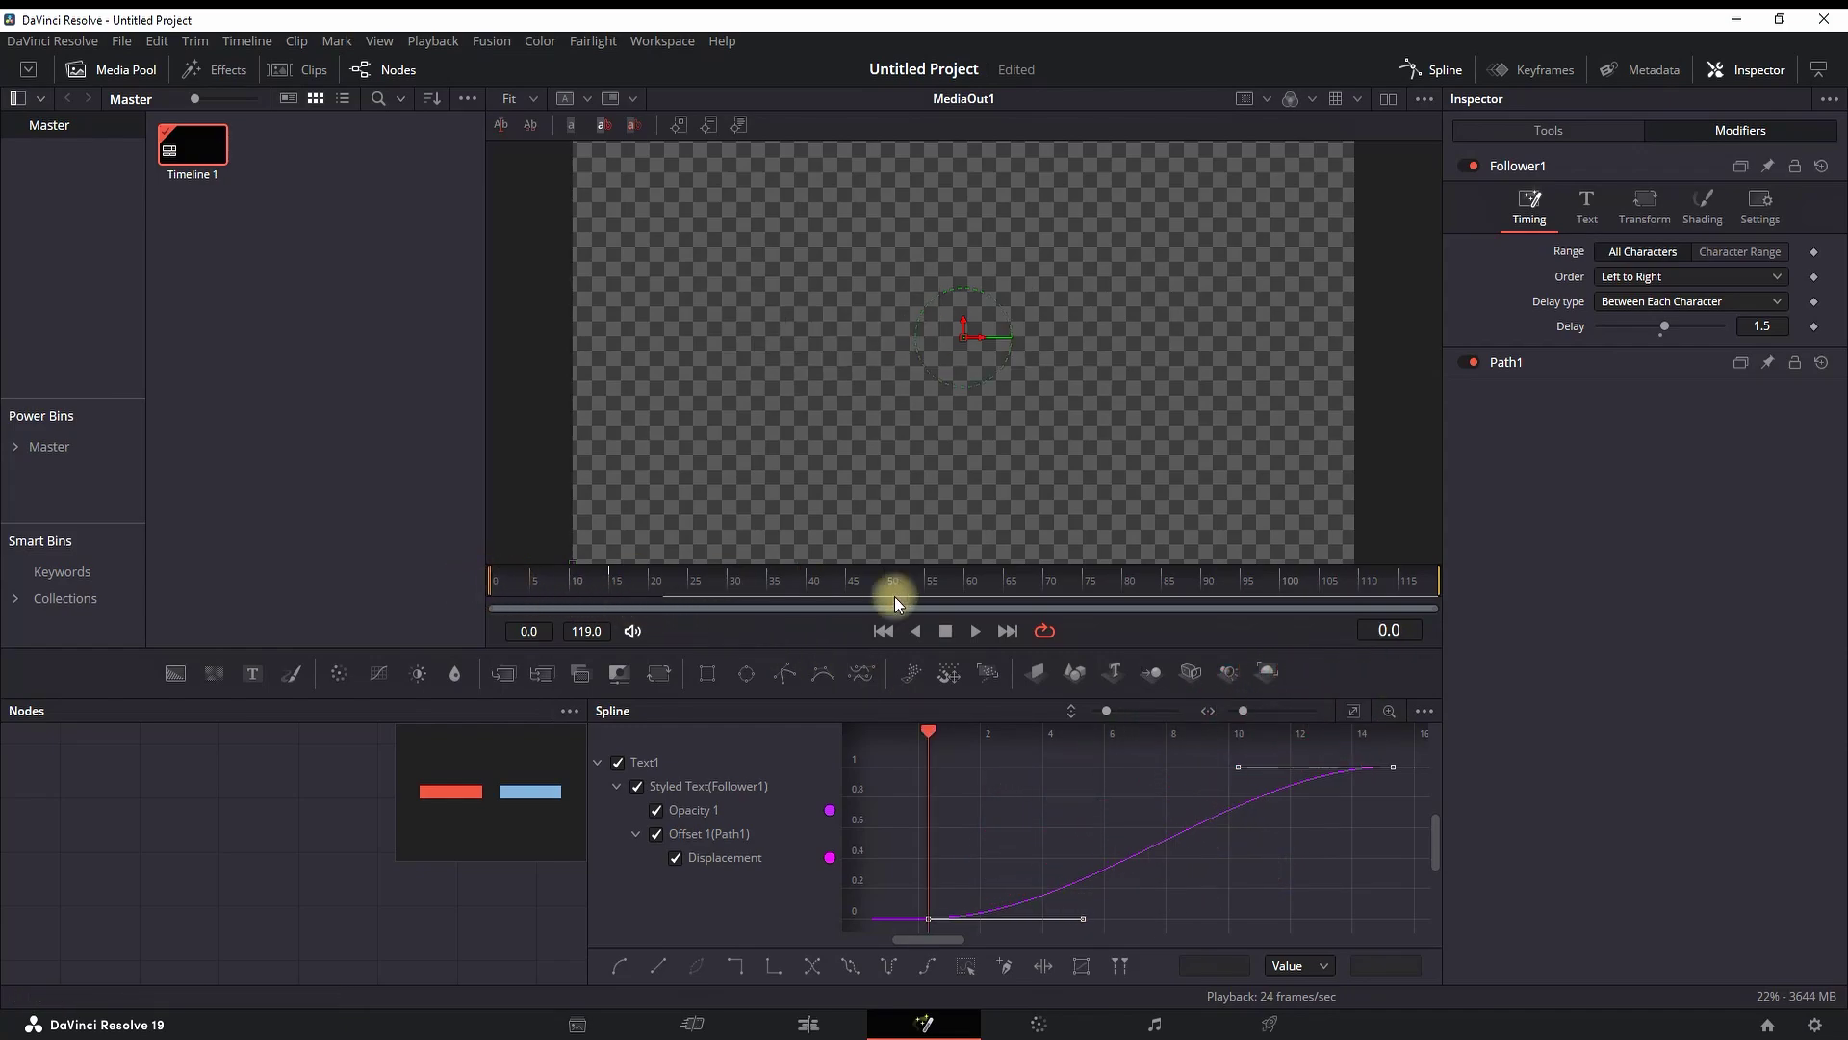
left_click(977, 632)
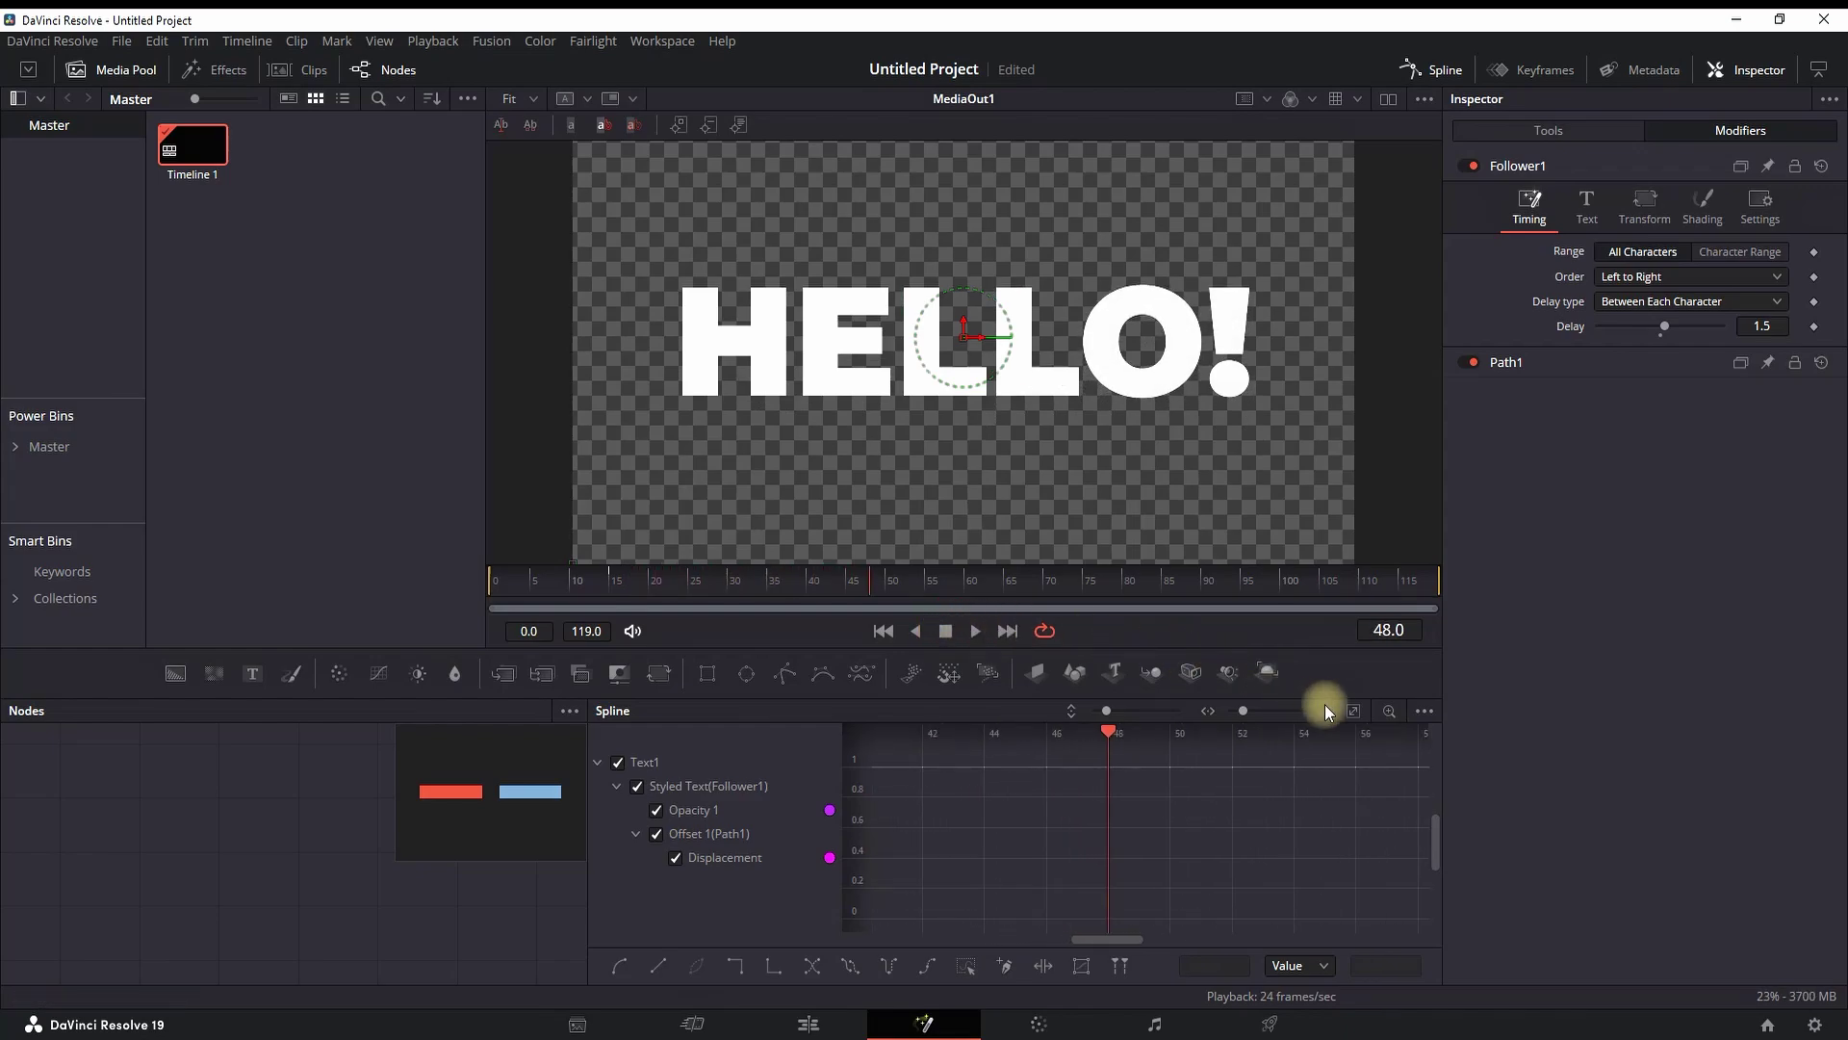
left_click(1353, 710)
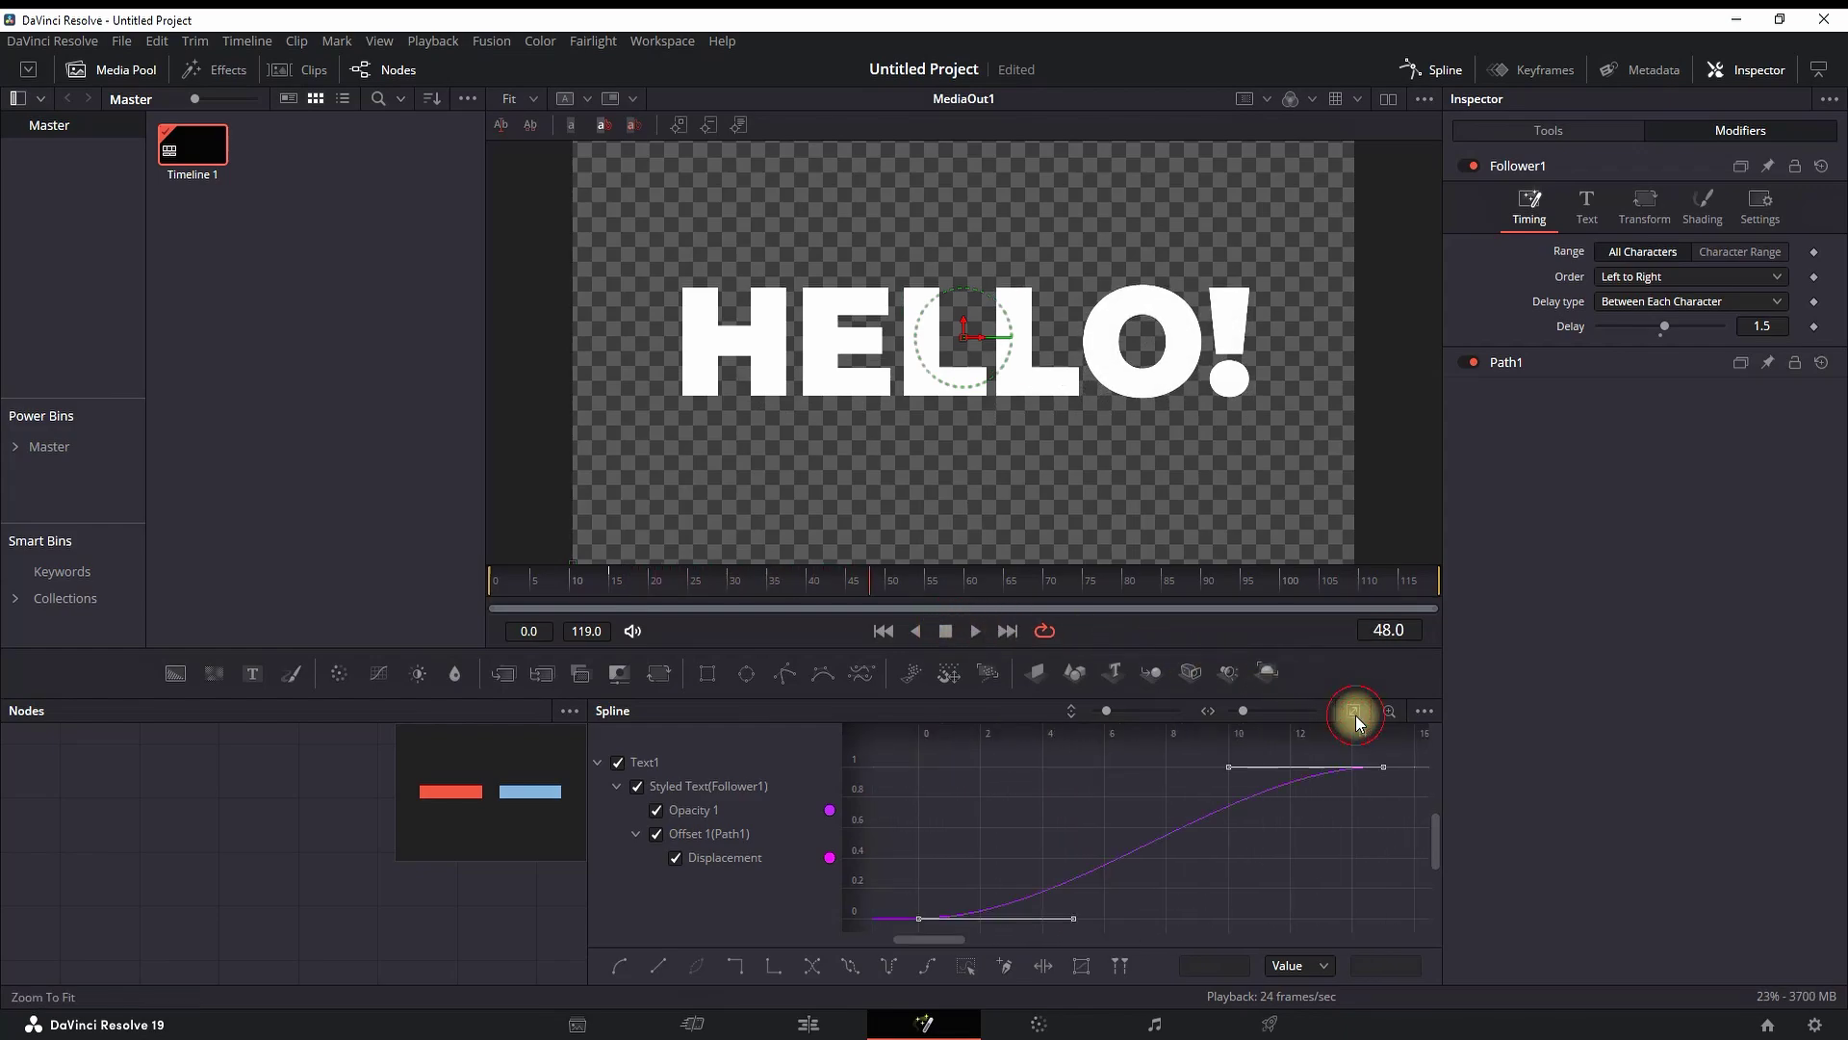
- Enable Text1 motion blur with quality 4 and shutter angle 230, then rewind to frame 0
left_click(1754, 220)
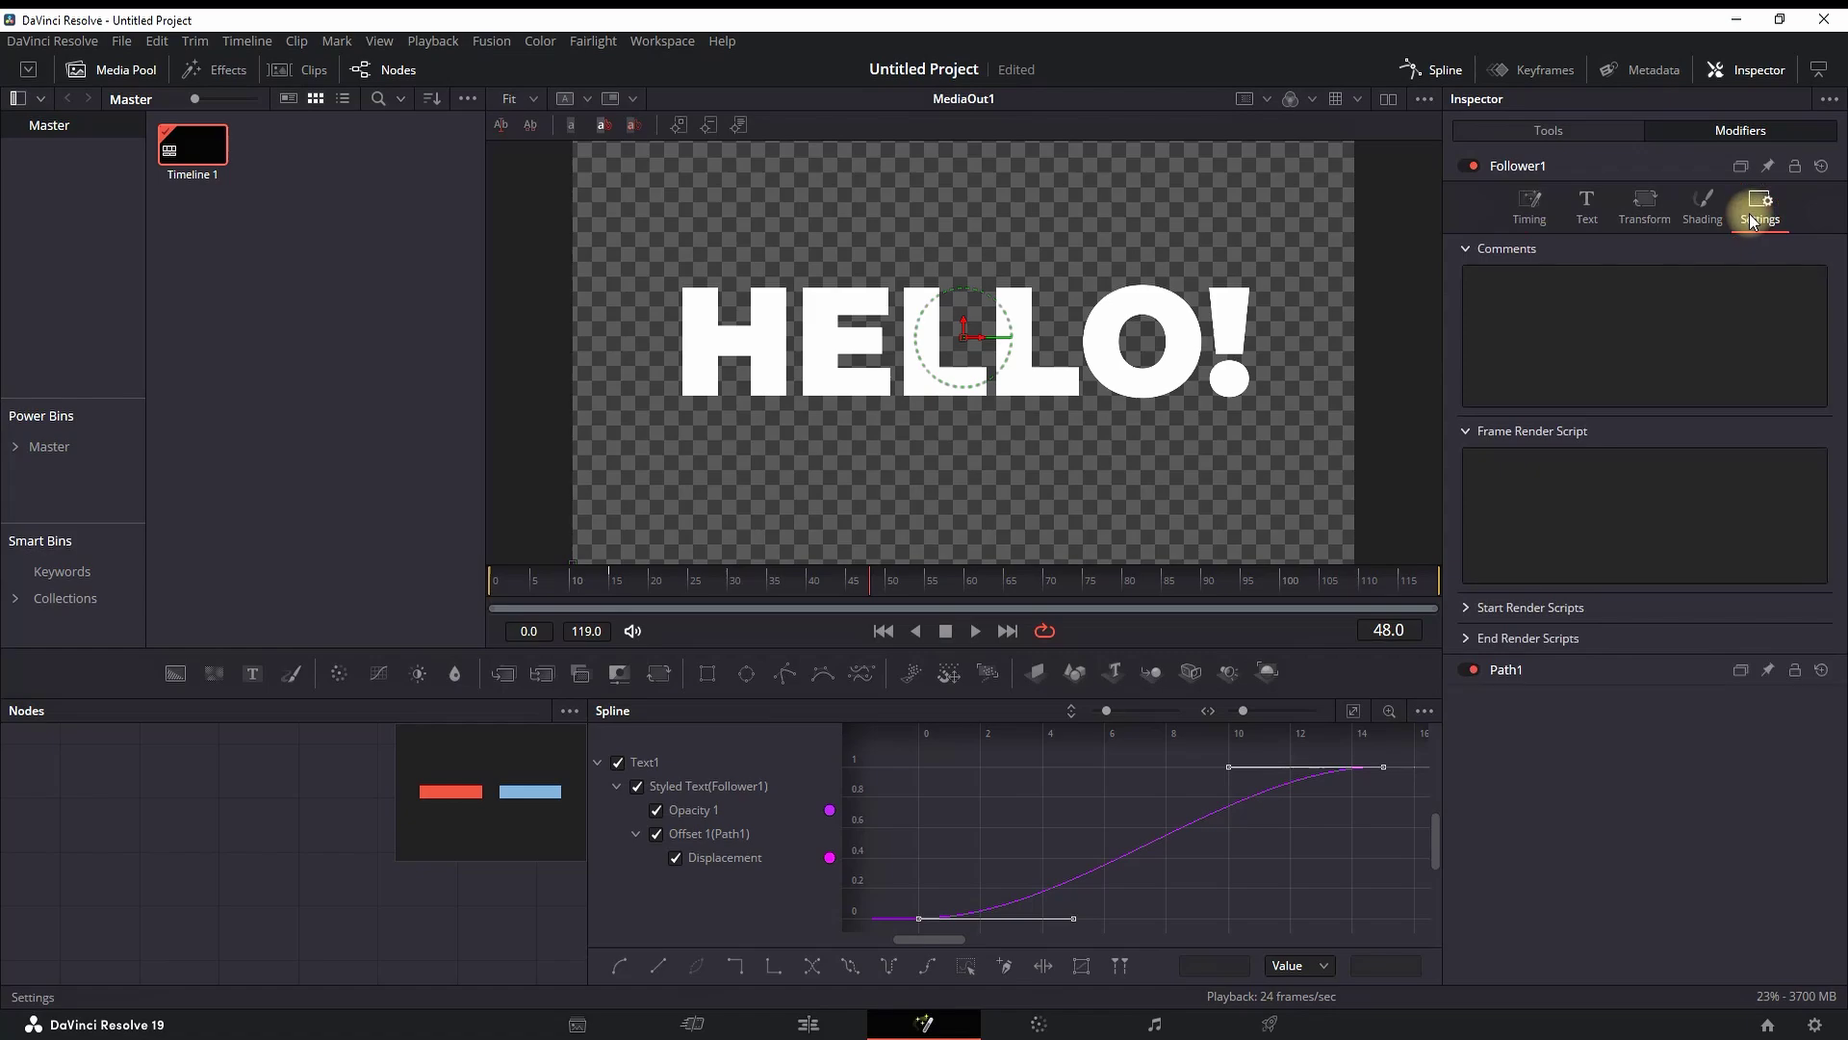
left_click(1564, 132)
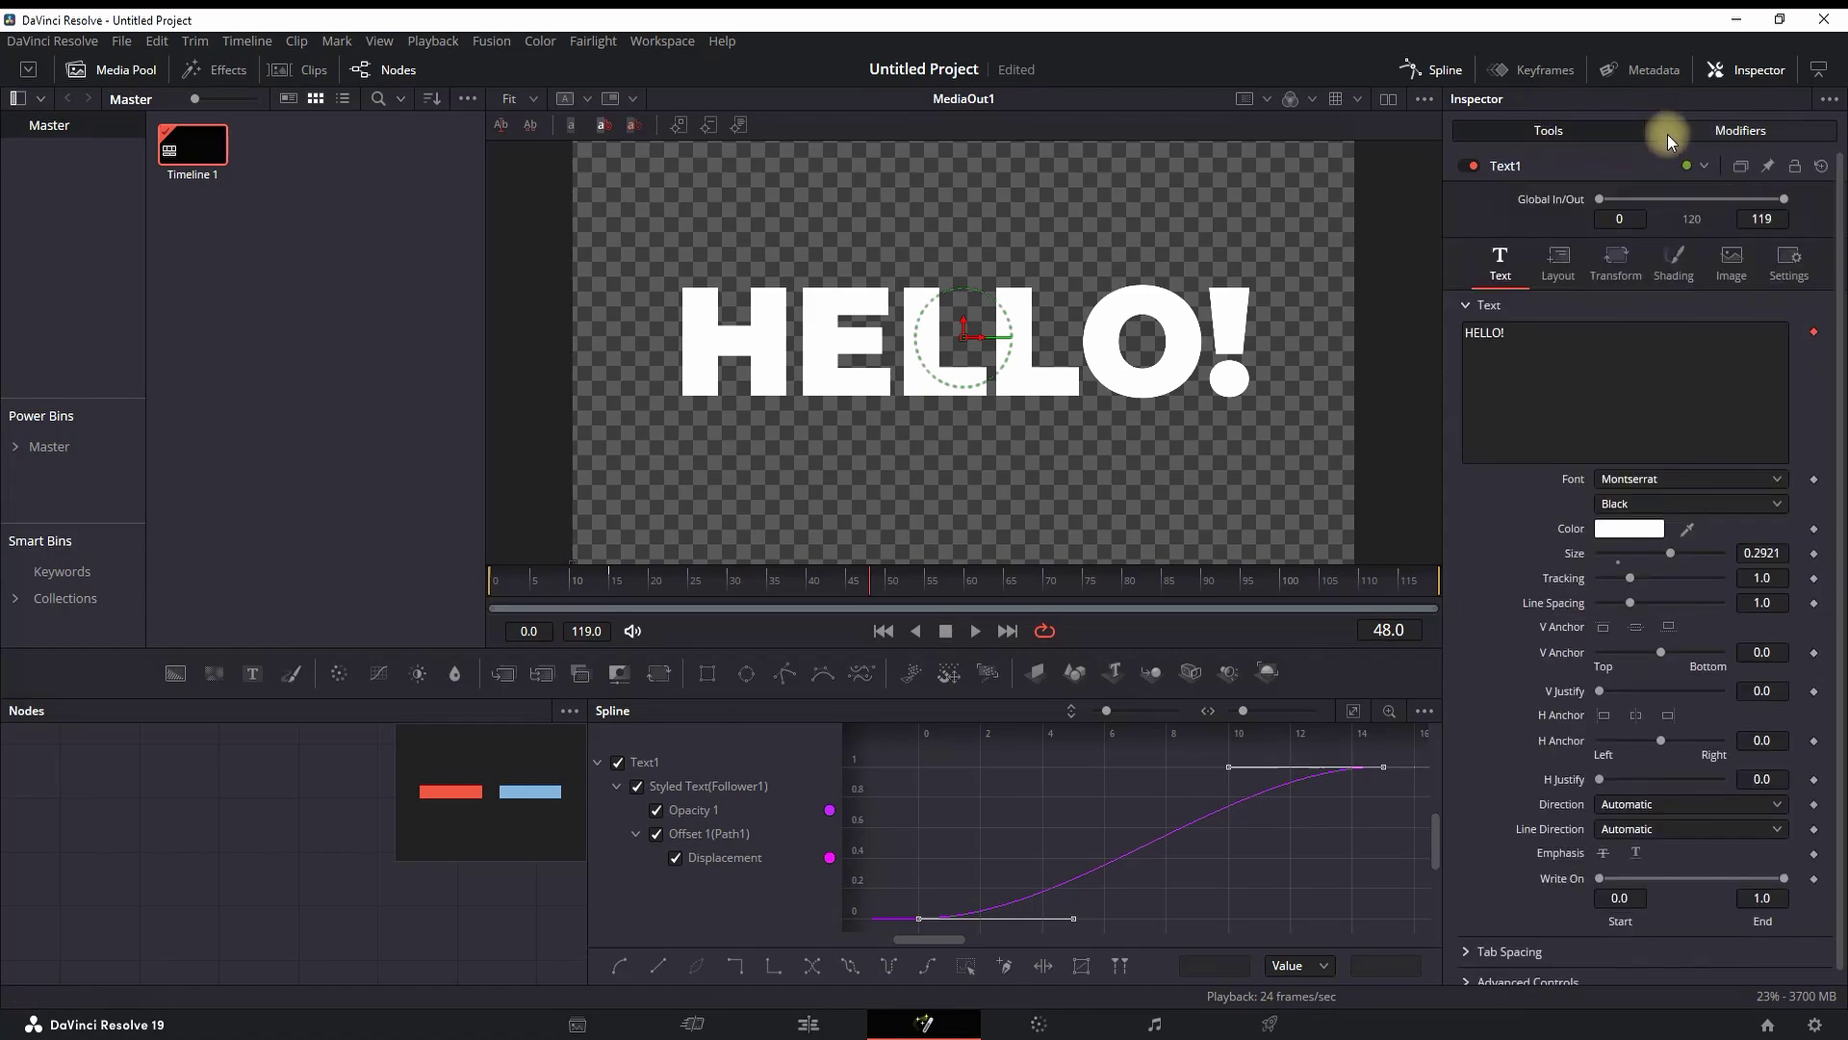
left_click(1788, 277)
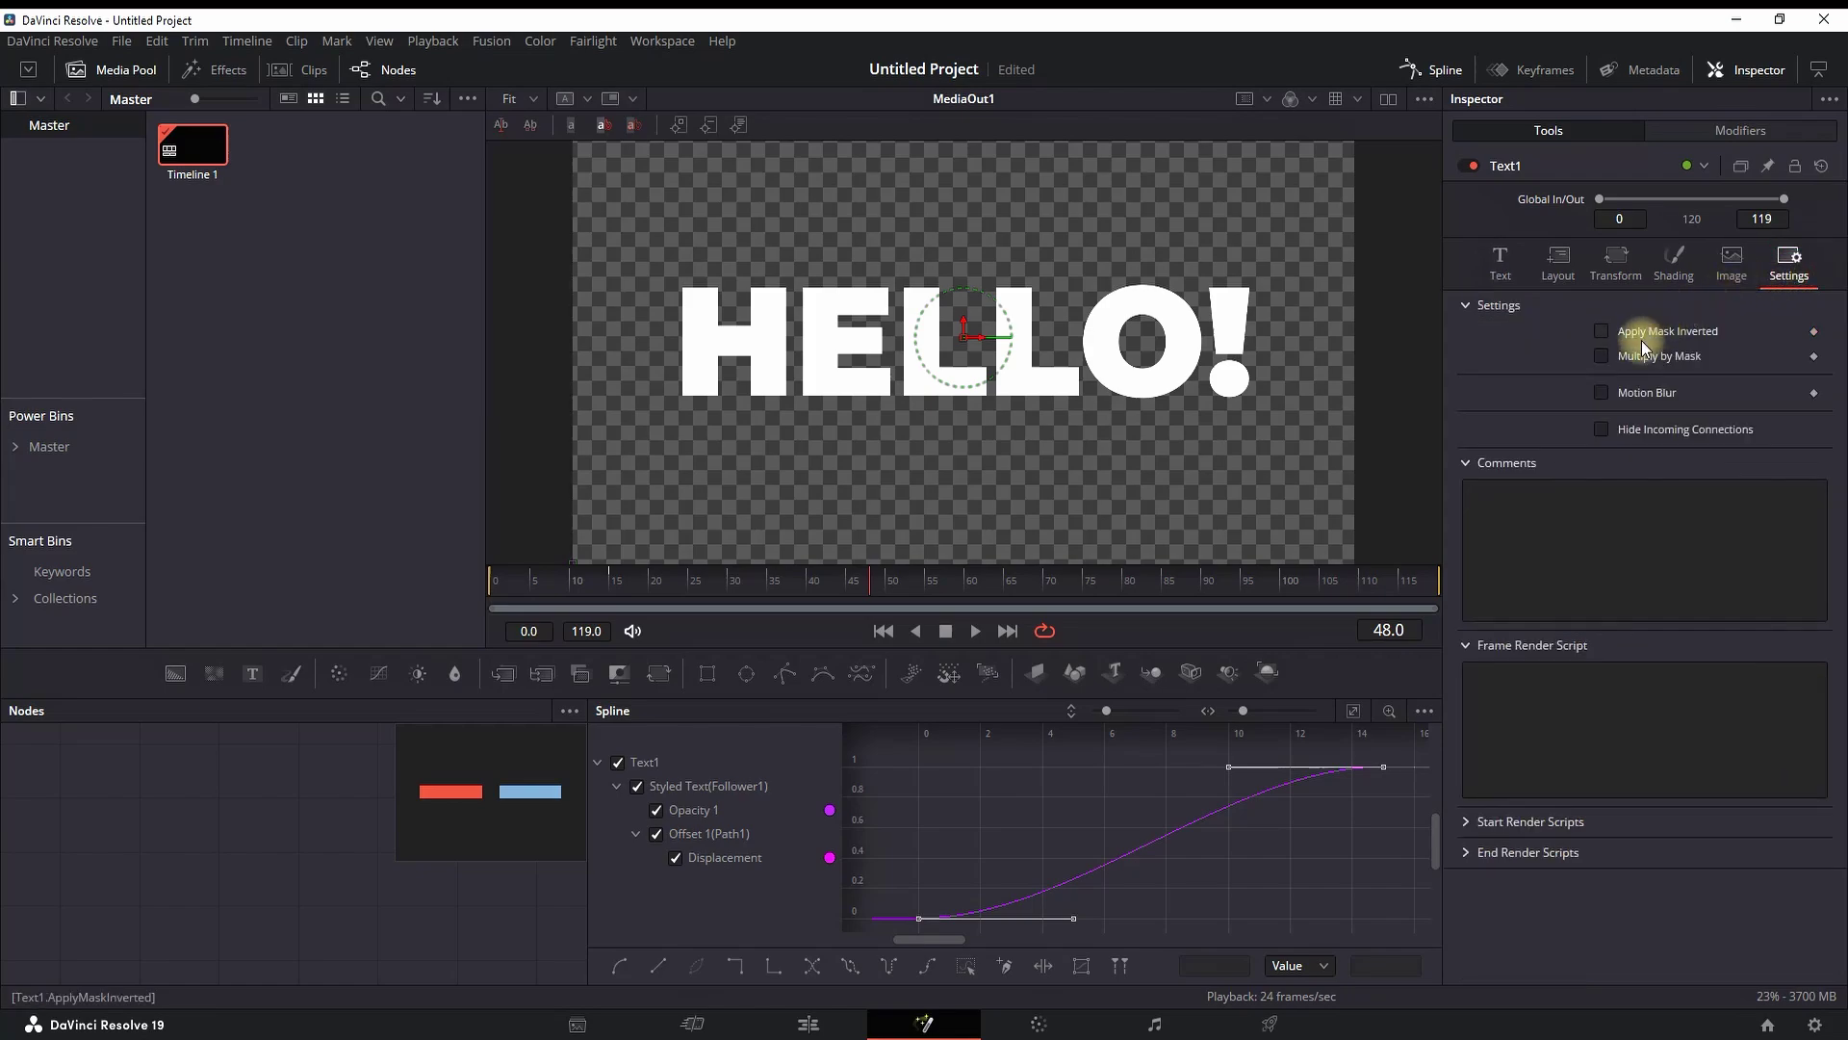
left_click_drag(1623, 417, 1690, 442)
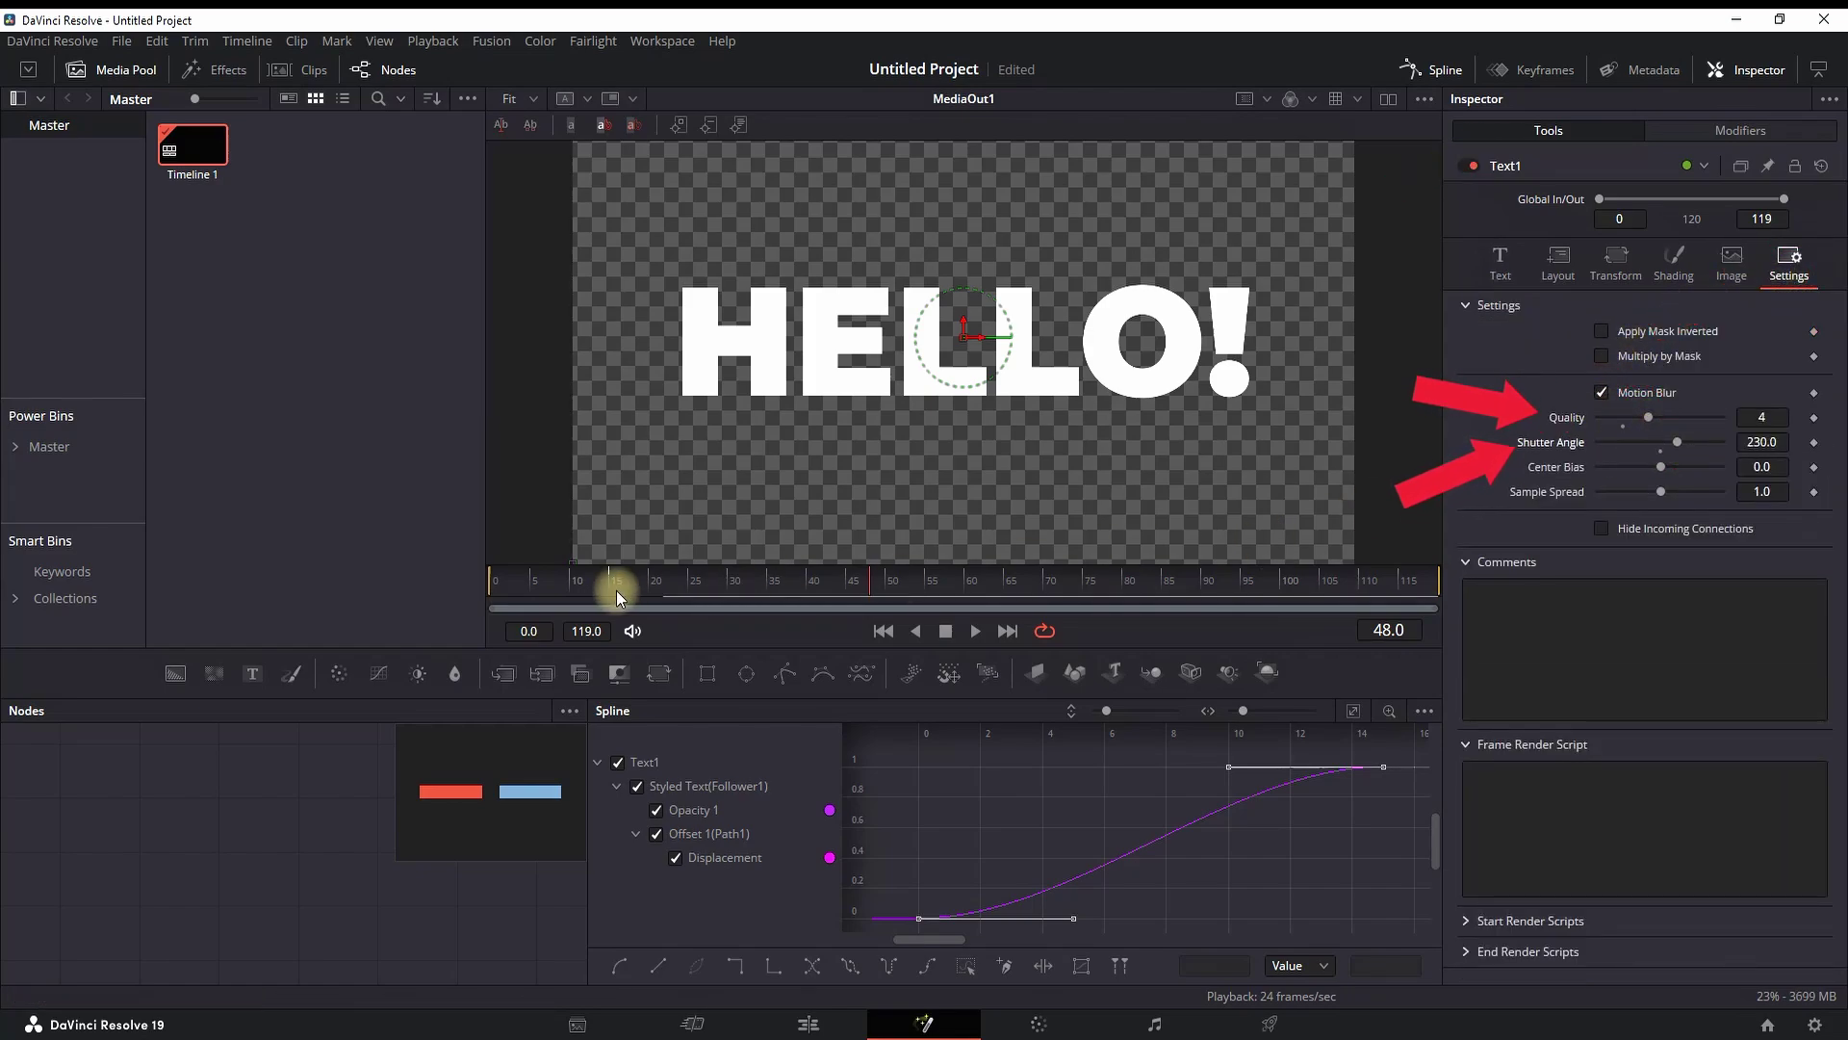
left_click_drag(616, 585, 402, 573)
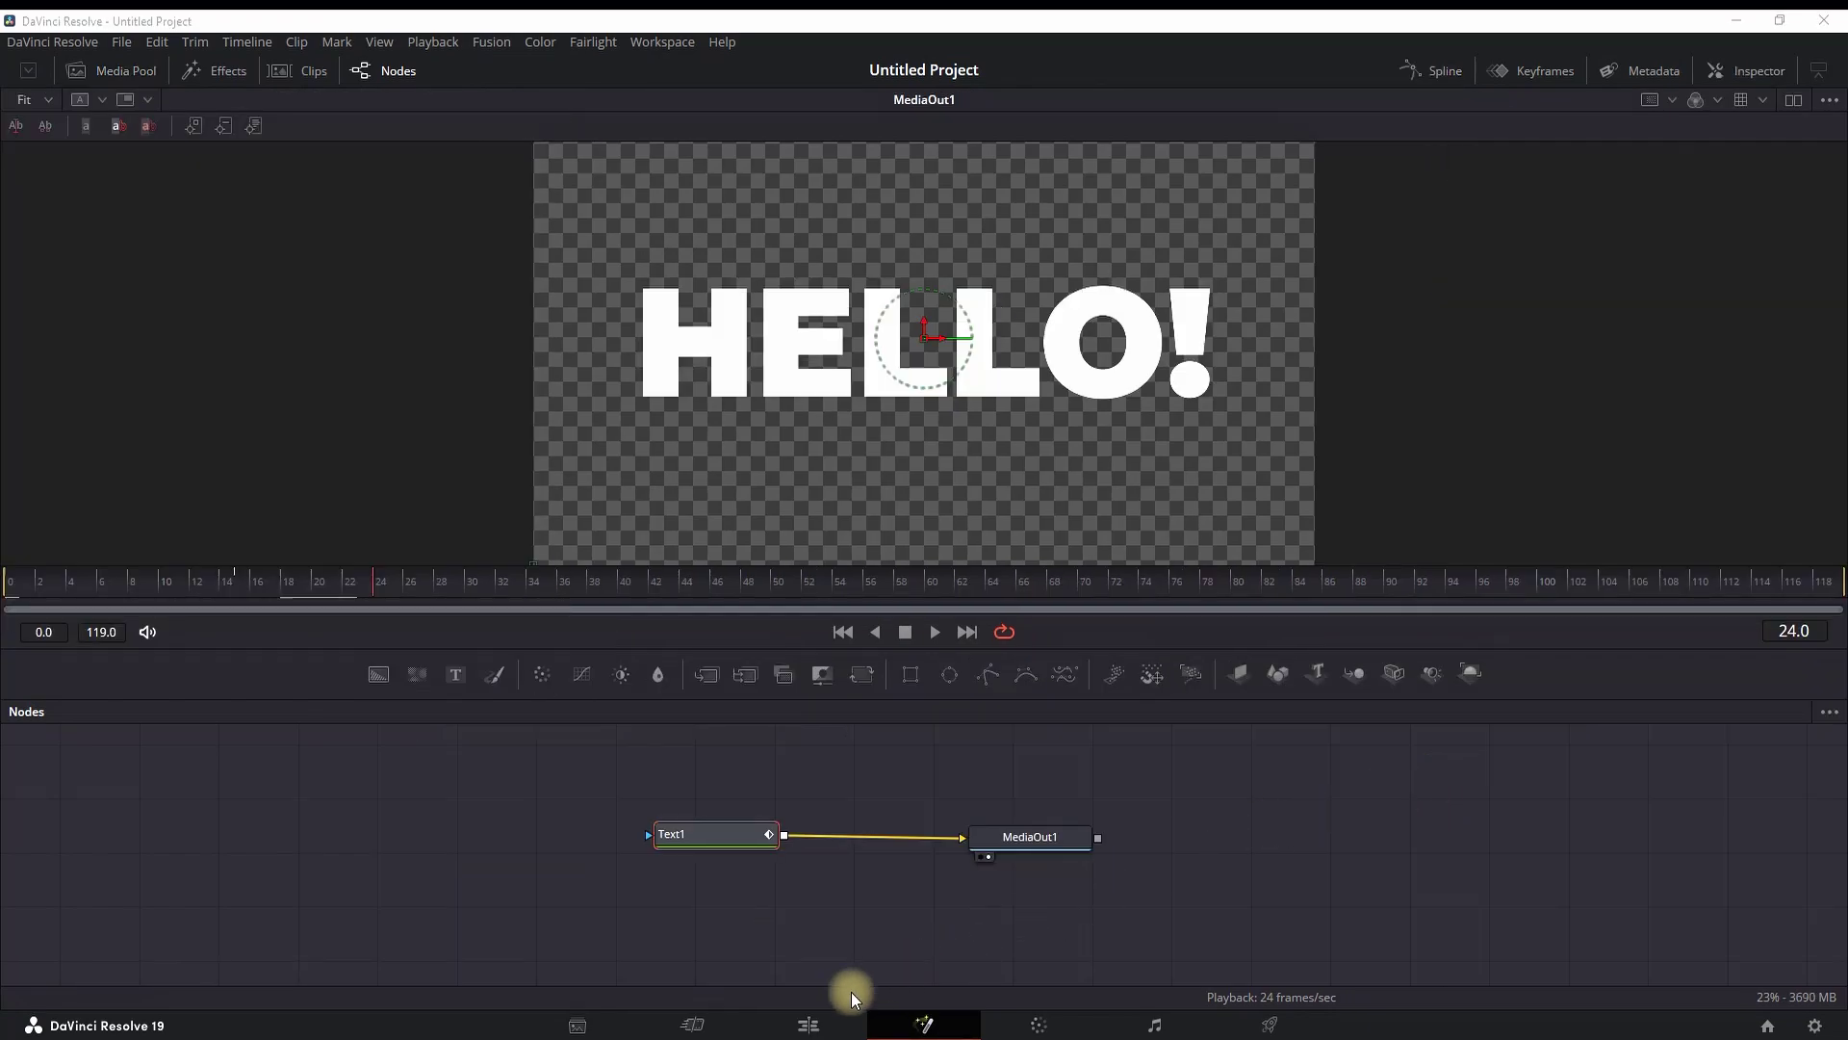
- On the Edit page, play the Fusion Composition clip from the start to preview the HELLO! reveal, then stop
left_click(809, 1023)
left_click(231, 717)
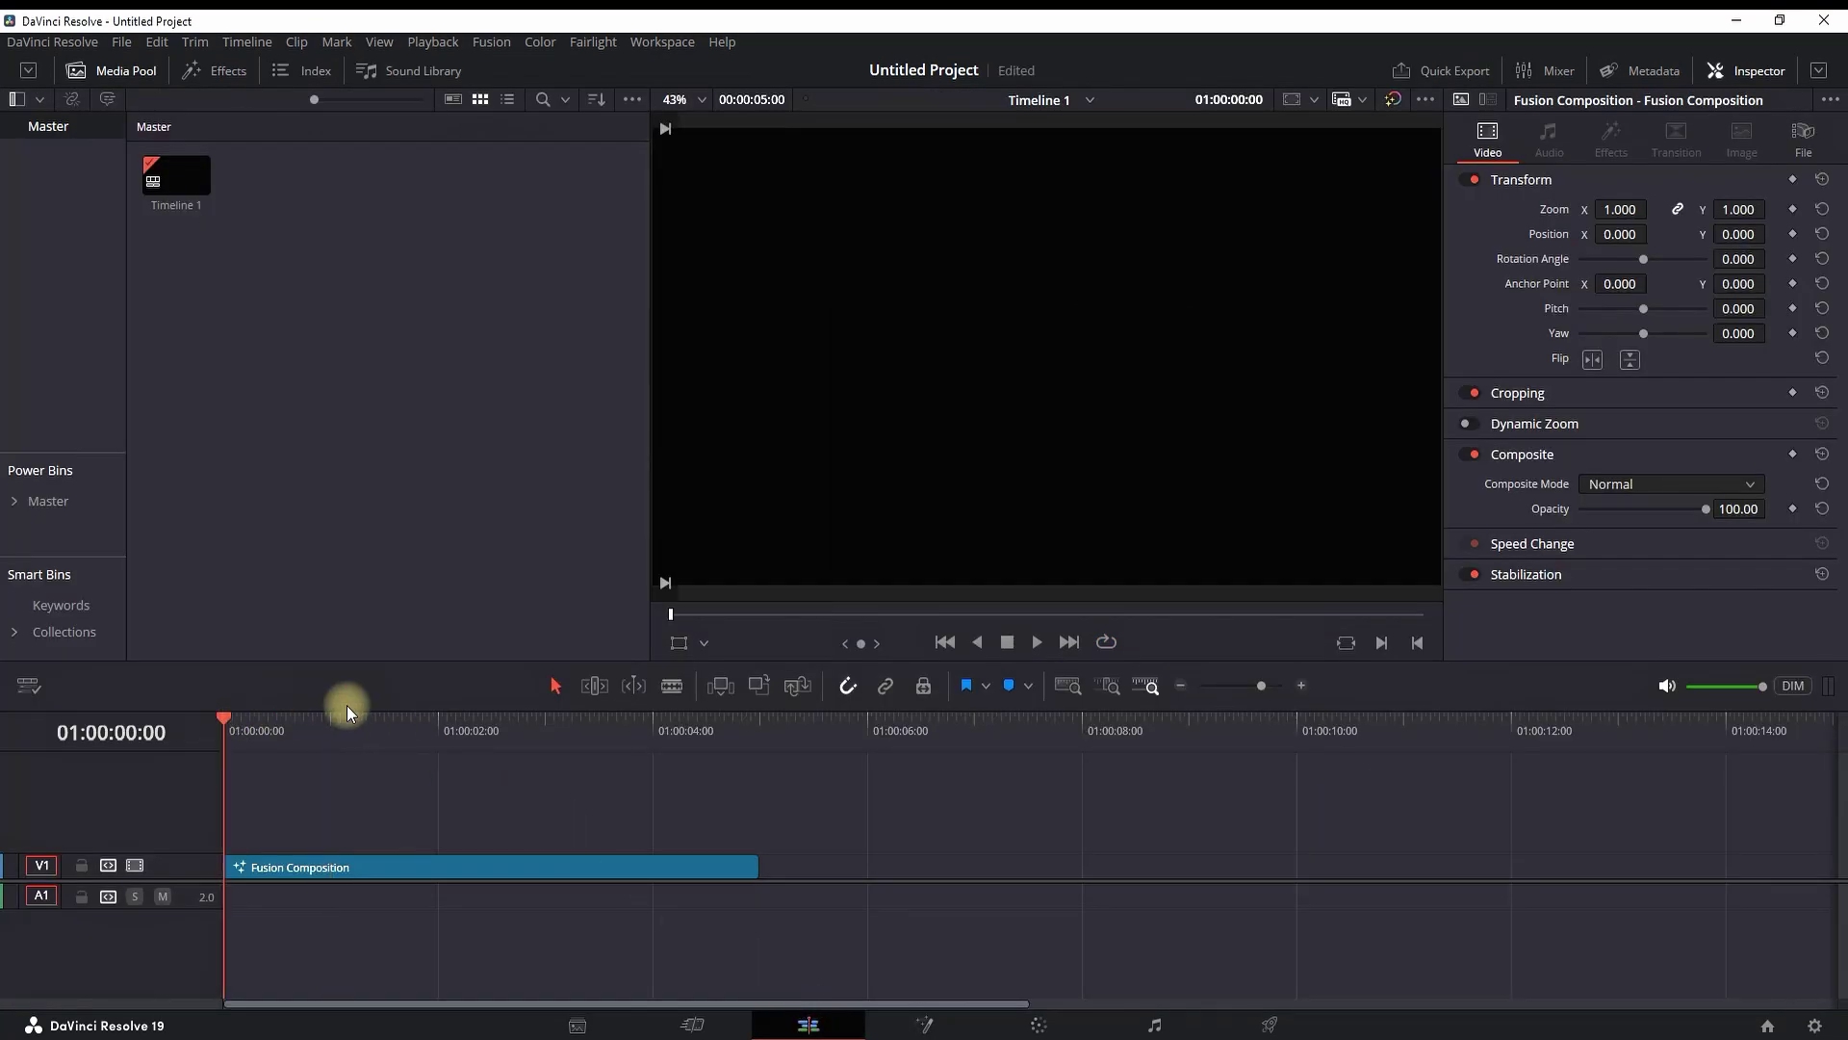
left_click(1037, 642)
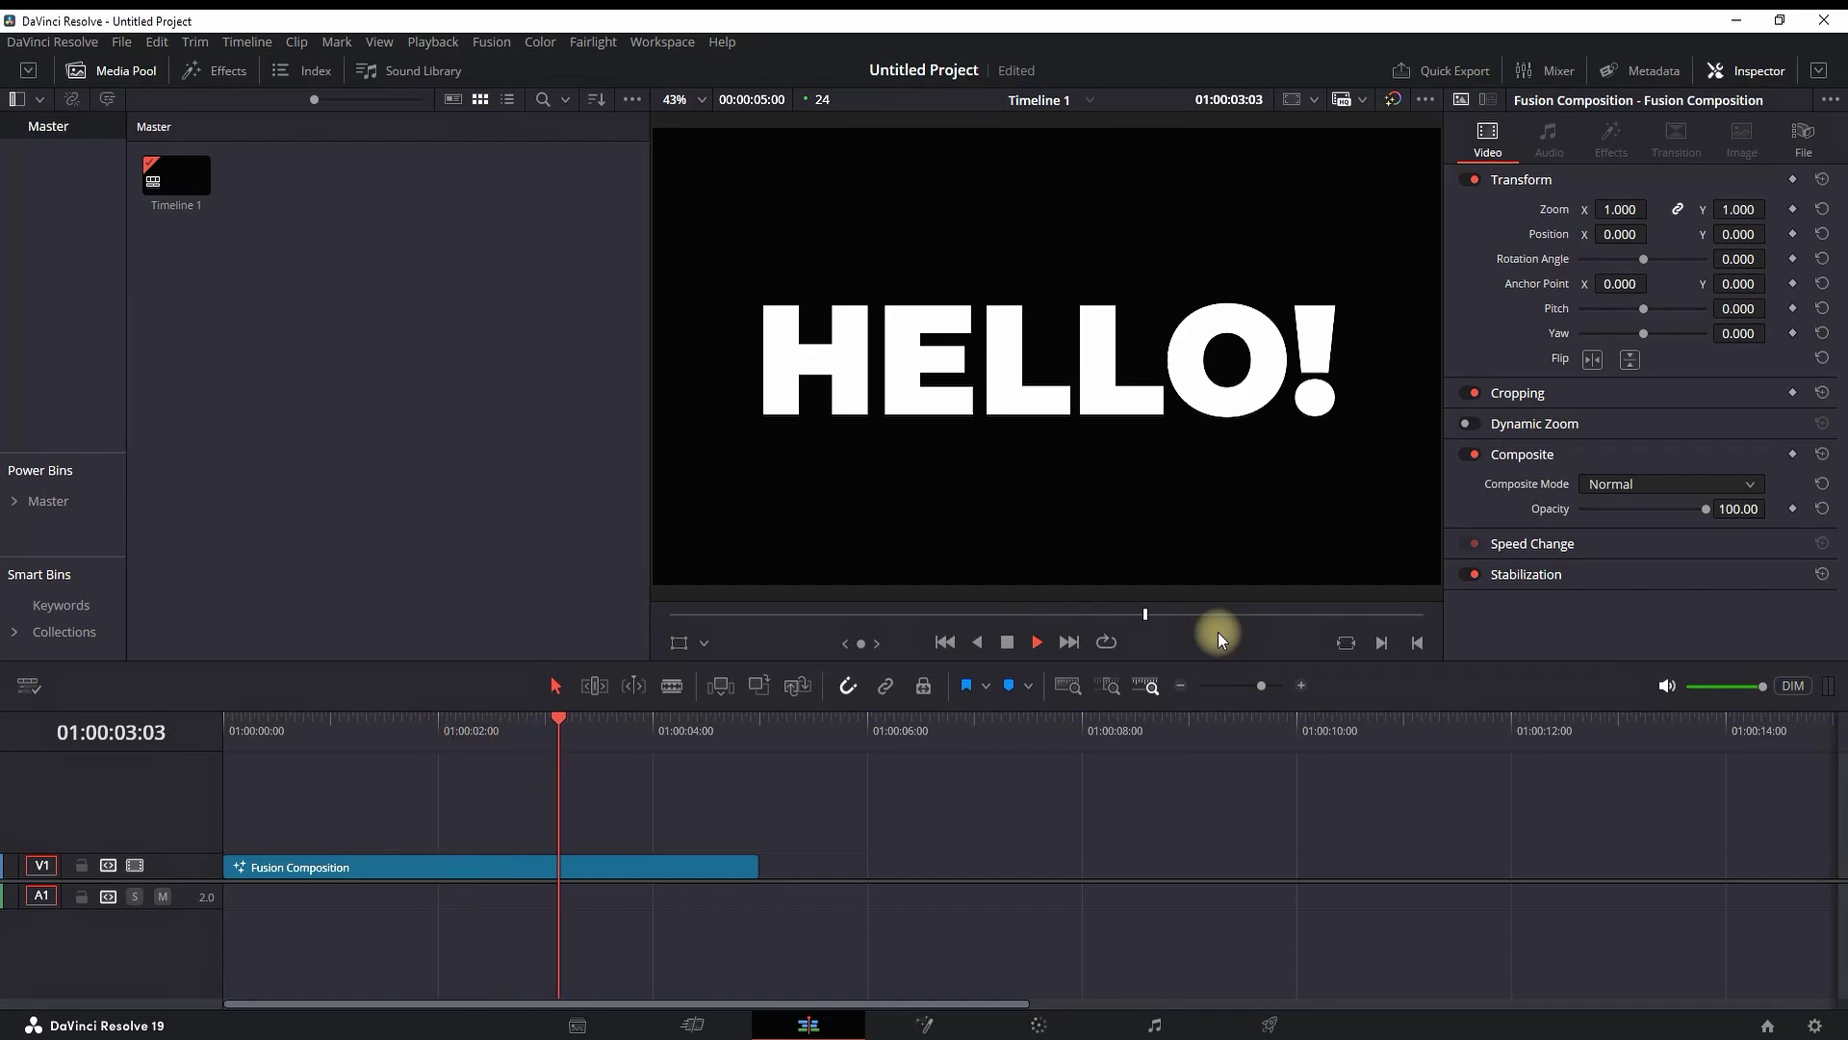
key("space")
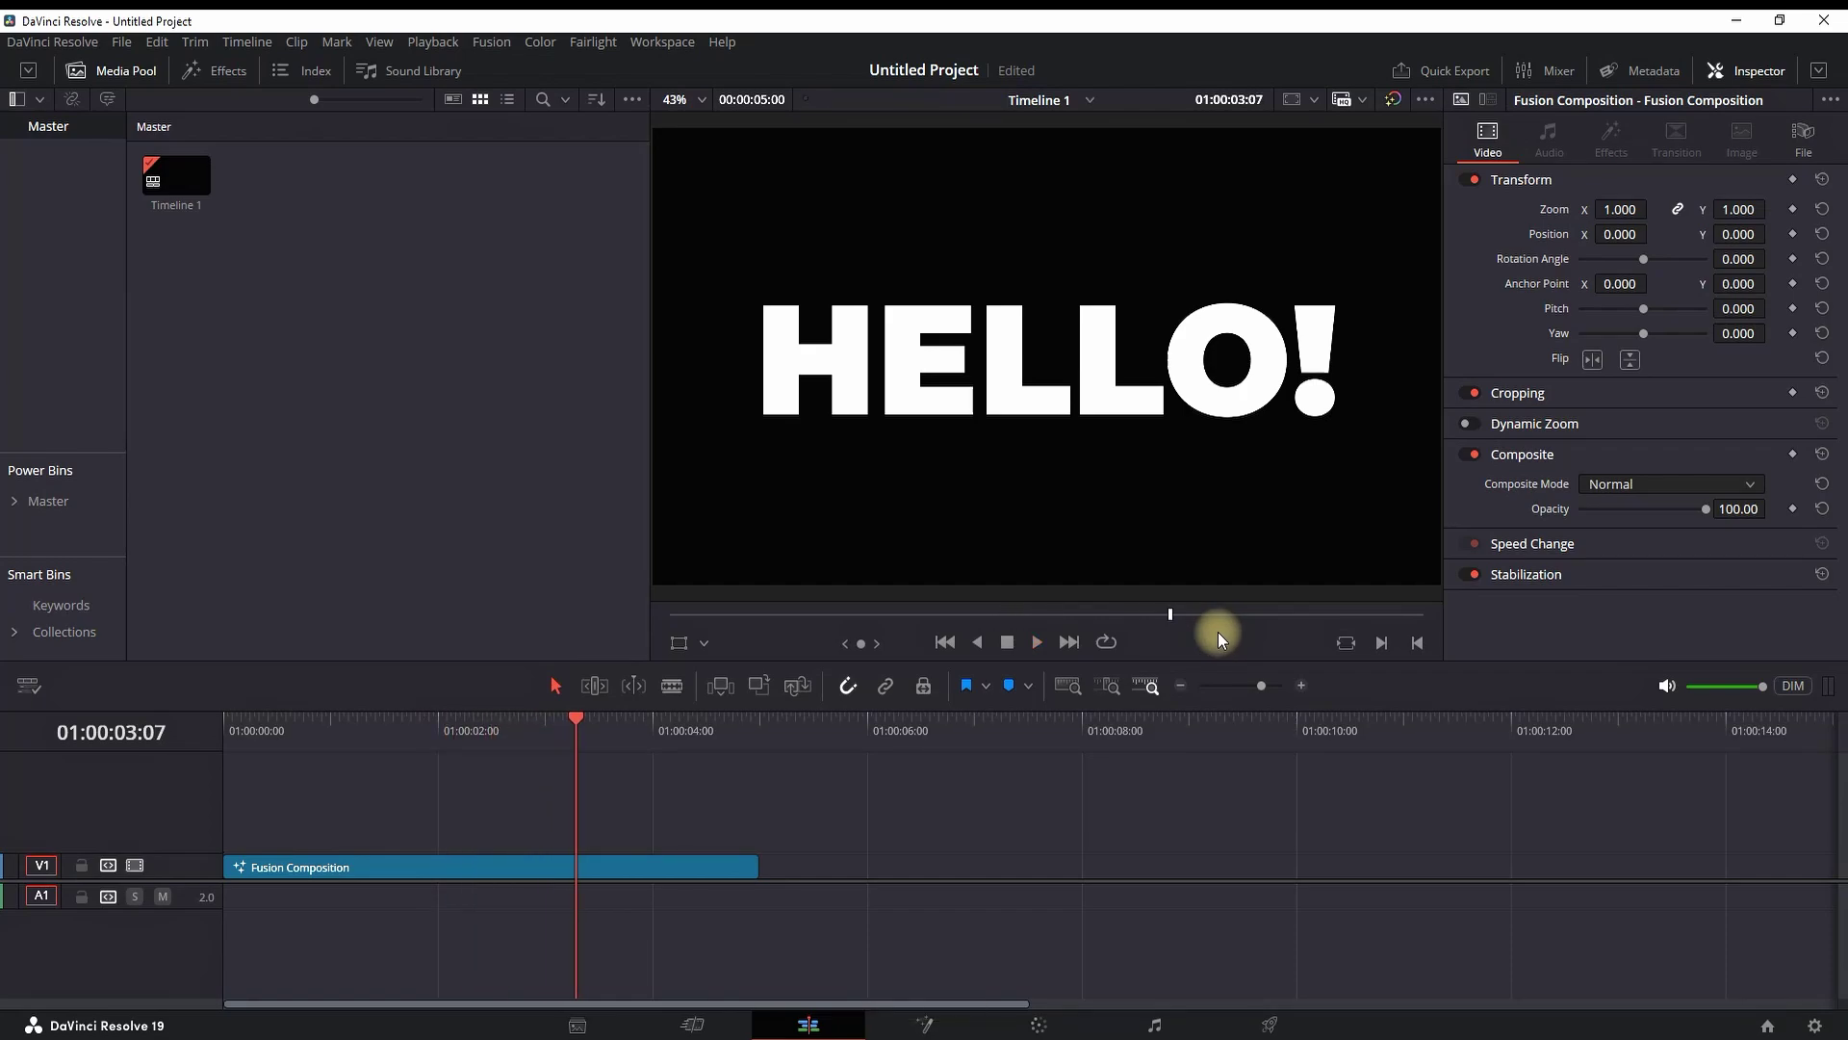